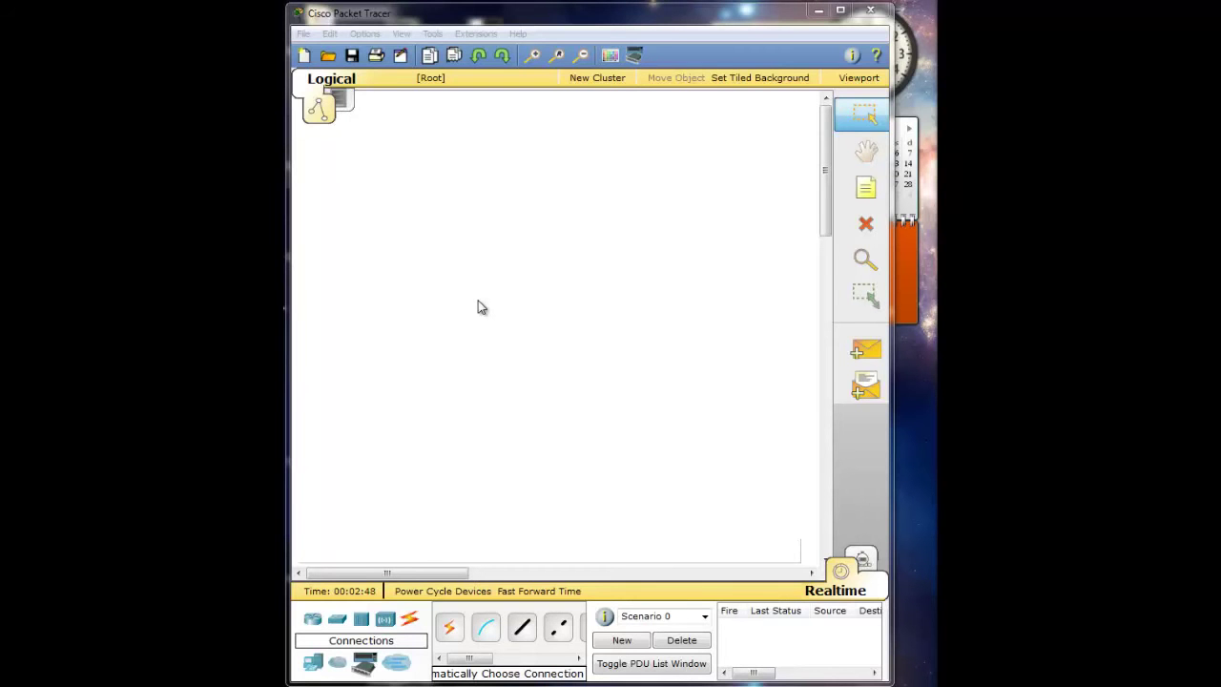
# Place a generic PC in the upper-left part of the logical workspace
pyautogui.click(306, 662)
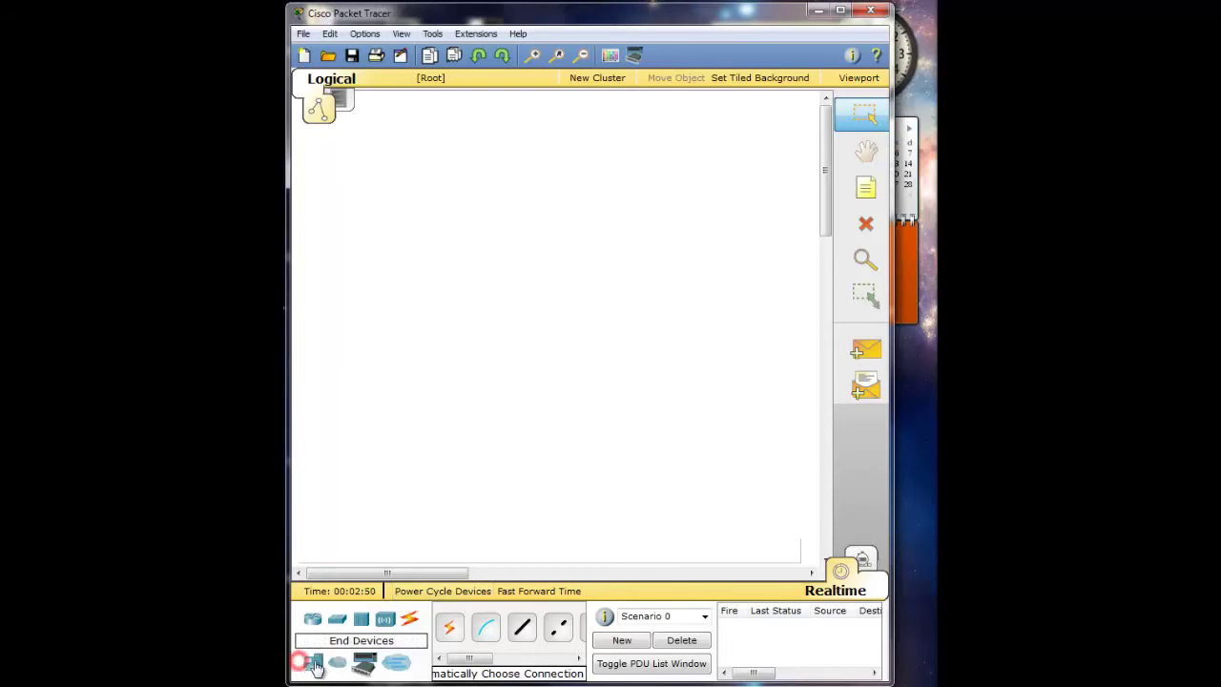
pyautogui.click(505, 630)
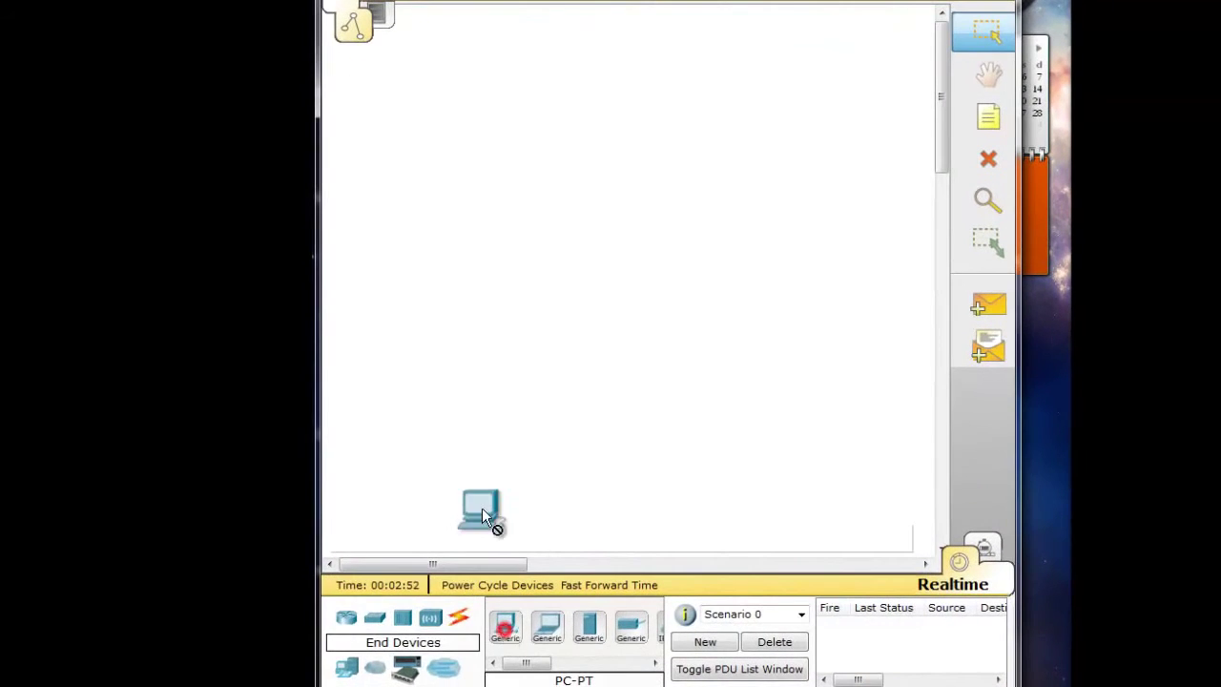
pyautogui.click(397, 359)
pyautogui.moveTo(399, 362); pyautogui.dragTo(380, 118)
# Place an 1841 router in line with the PC on its right, and a generic Switch-PT between the two
pyautogui.click(349, 620)
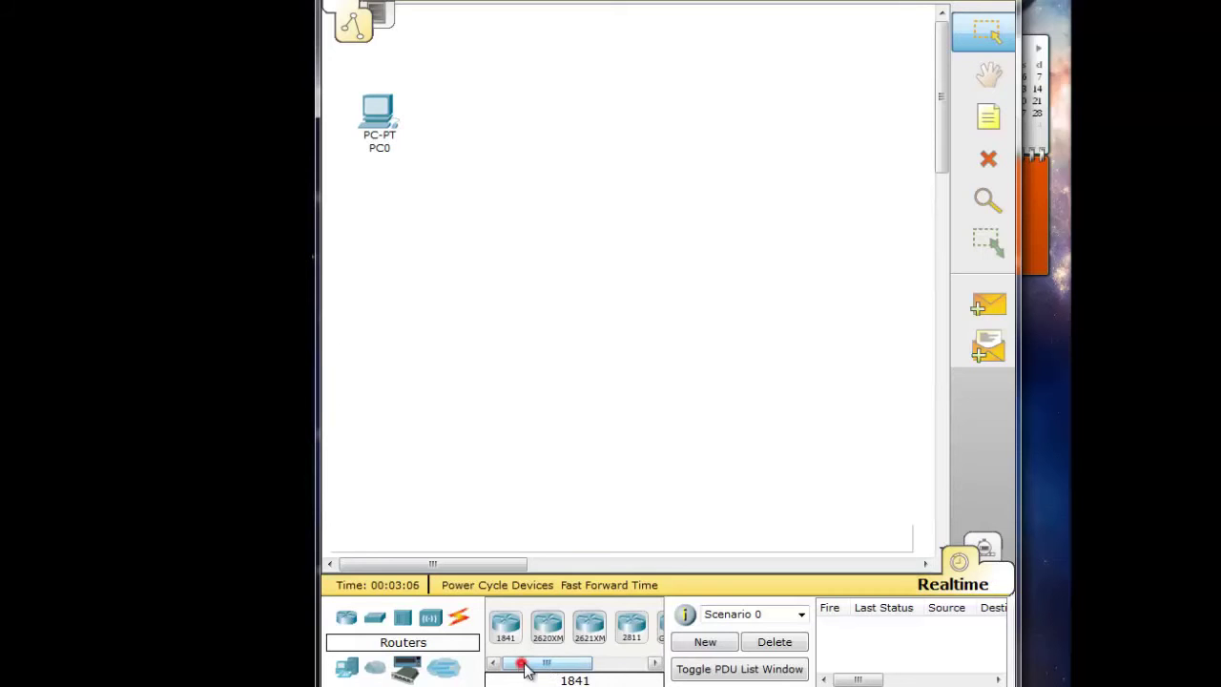
pyautogui.moveTo(520, 662); pyautogui.dragTo(583, 662)
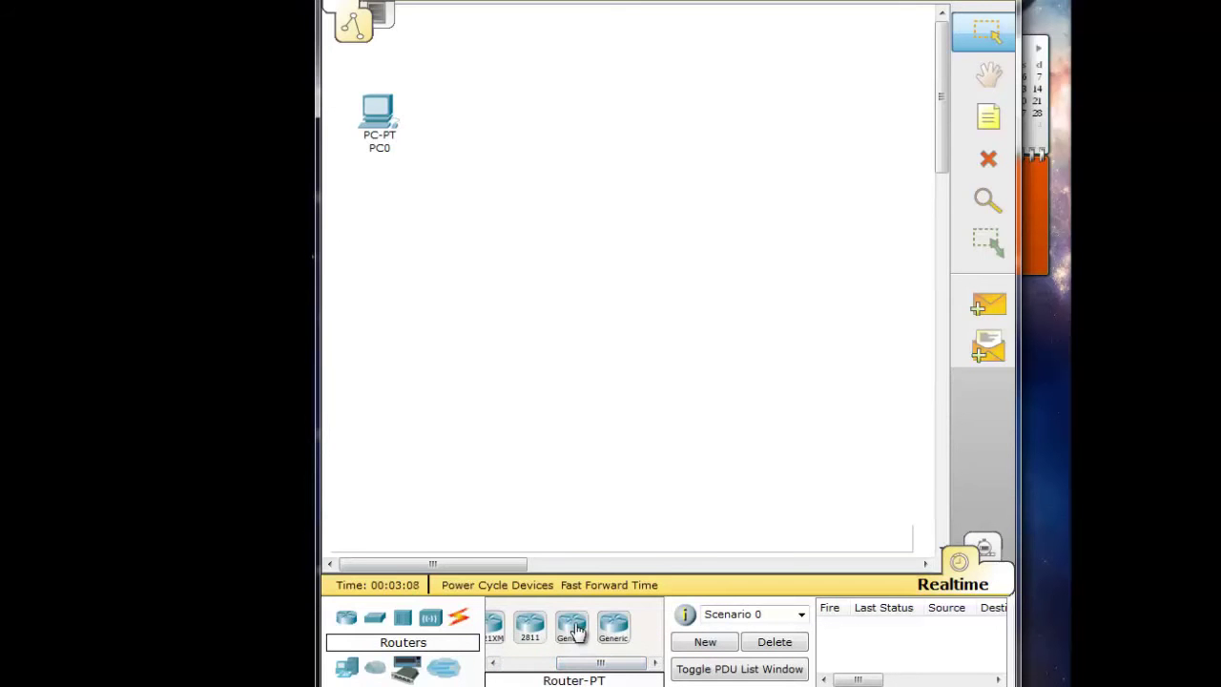
pyautogui.moveTo(605, 662); pyautogui.dragTo(548, 667)
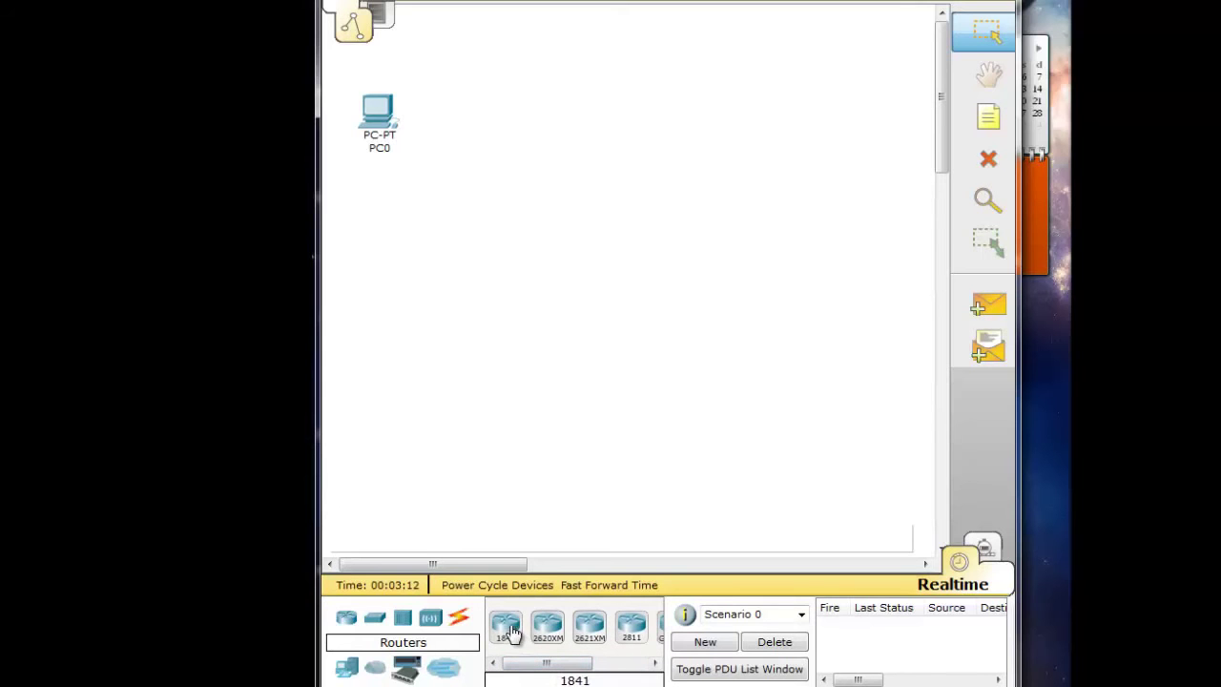
pyautogui.moveTo(510, 631); pyautogui.dragTo(547, 135)
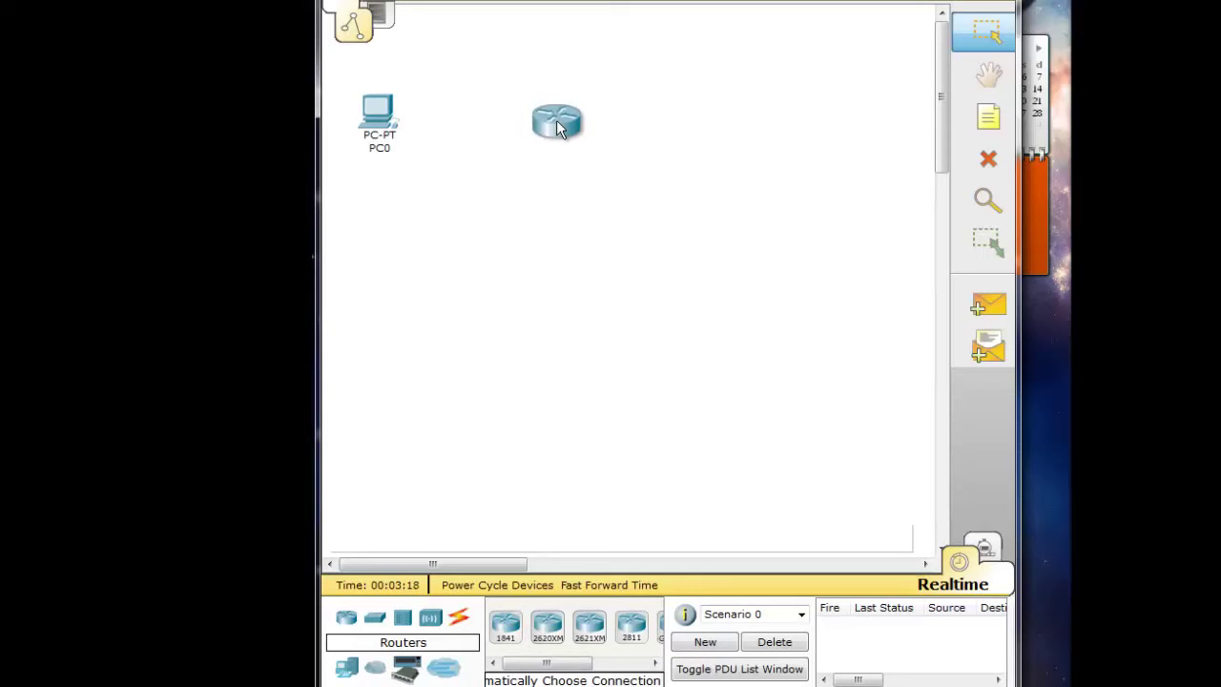
pyautogui.moveTo(556, 120); pyautogui.dragTo(556, 121)
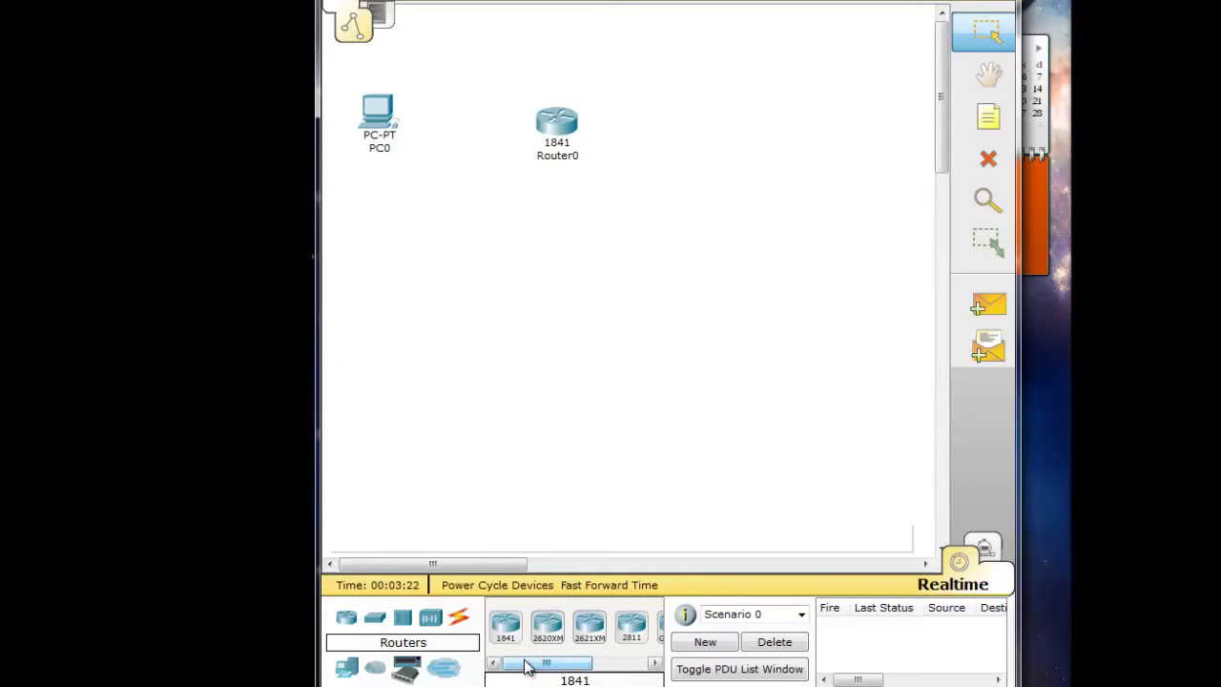
pyautogui.moveTo(563, 131)
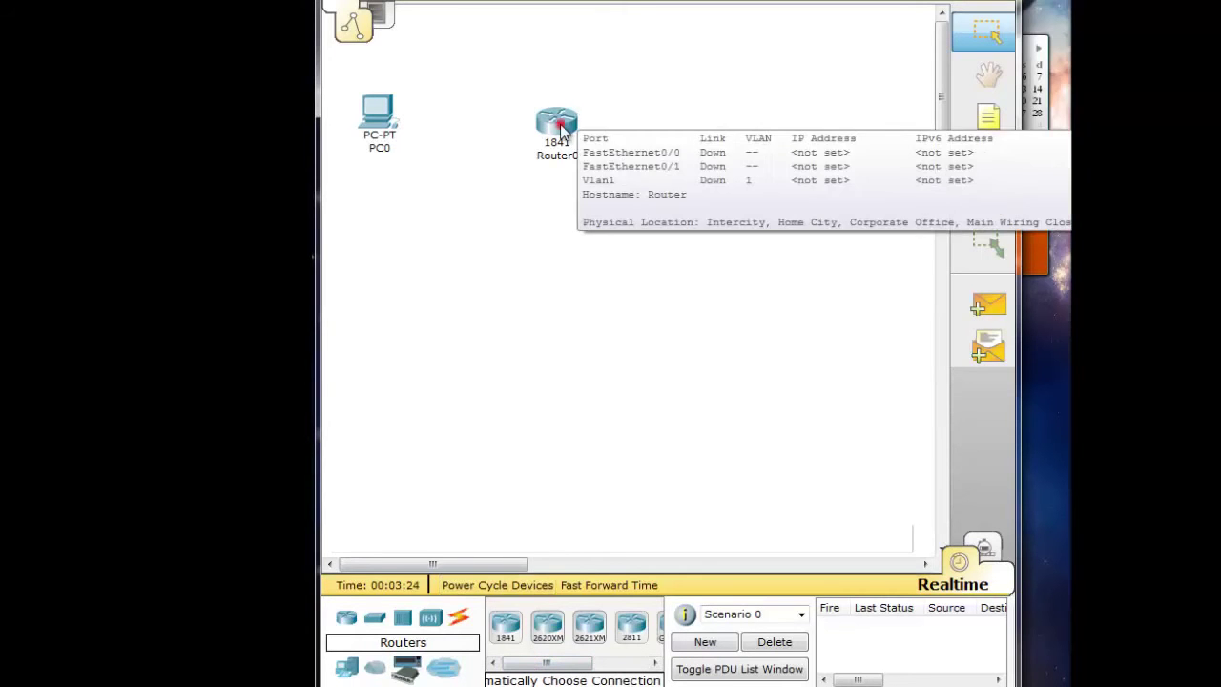
pyautogui.moveTo(562, 131); pyautogui.dragTo(636, 130)
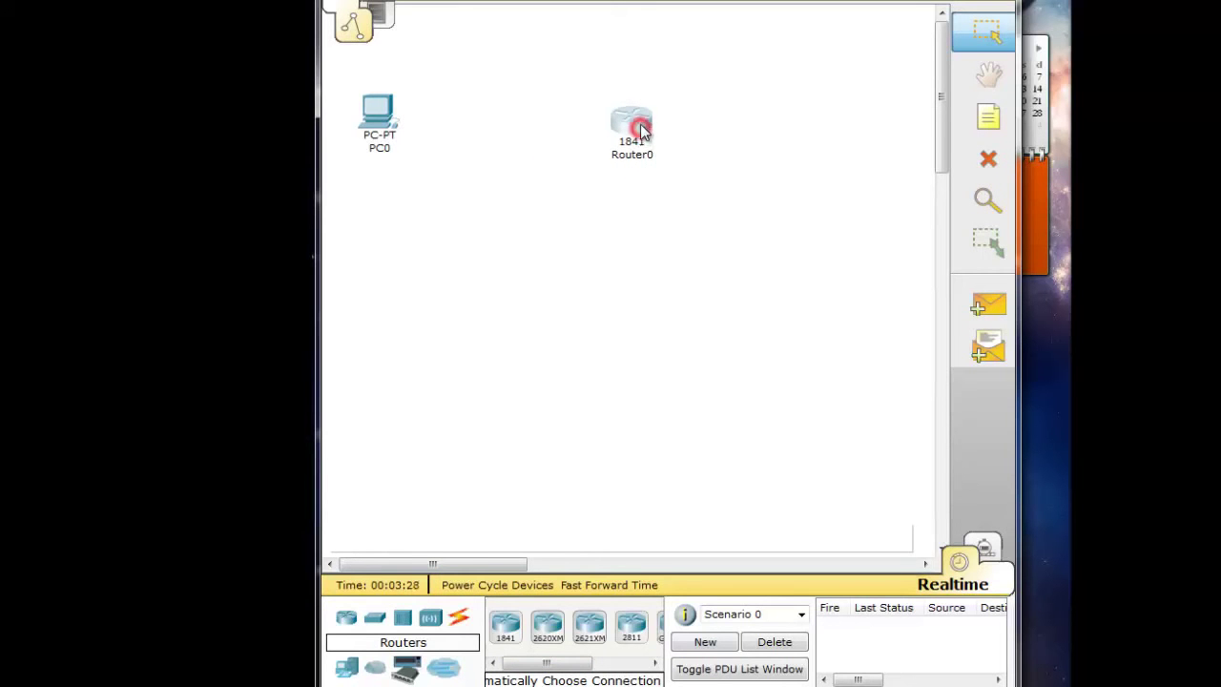
pyautogui.moveTo(642, 136); pyautogui.dragTo(644, 128)
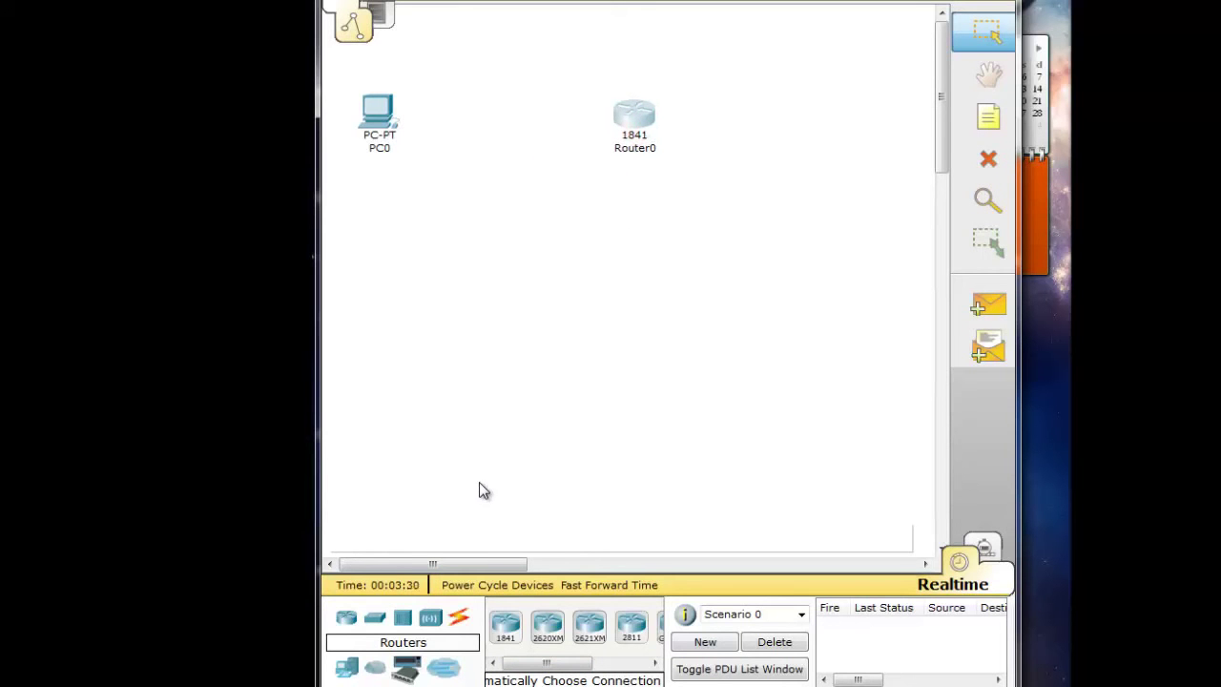
pyautogui.click(373, 617)
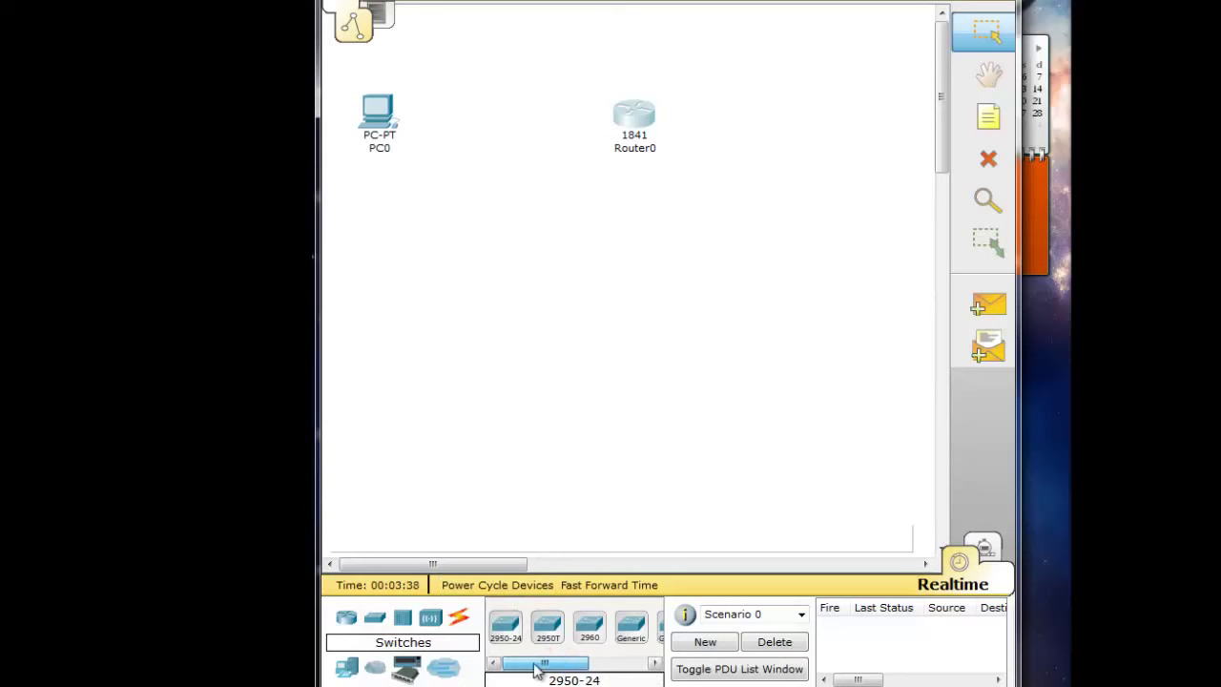
pyautogui.moveTo(637, 632); pyautogui.dragTo(512, 119)
# Connect PC0 to Switch0 and Switch0 to Router0 with automatically chosen cables, and line the switch up with the other devices
pyautogui.click(459, 618)
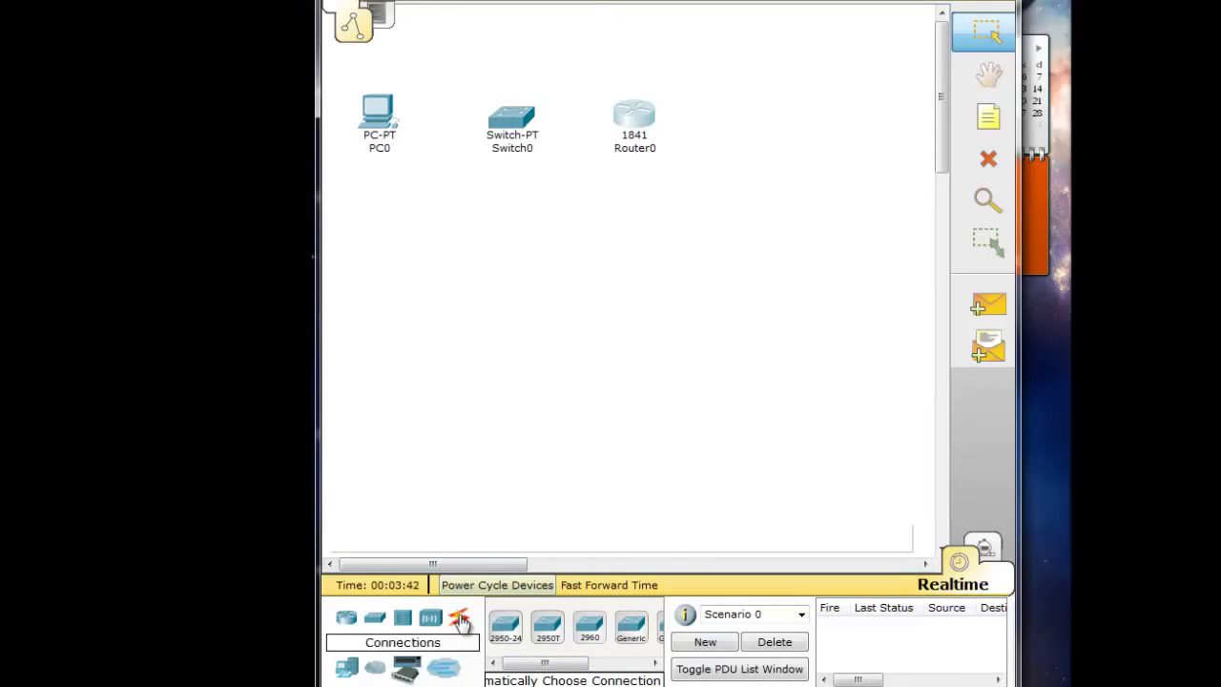
pyautogui.click(504, 625)
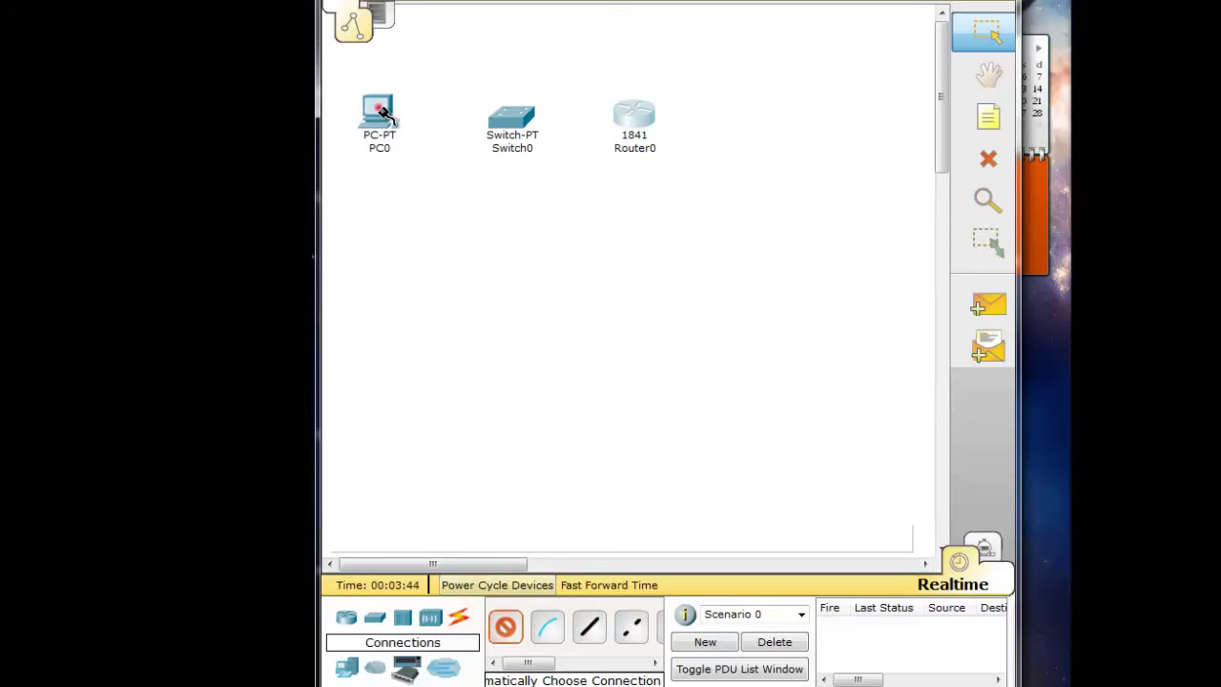
pyautogui.click(376, 113)
pyautogui.click(508, 116)
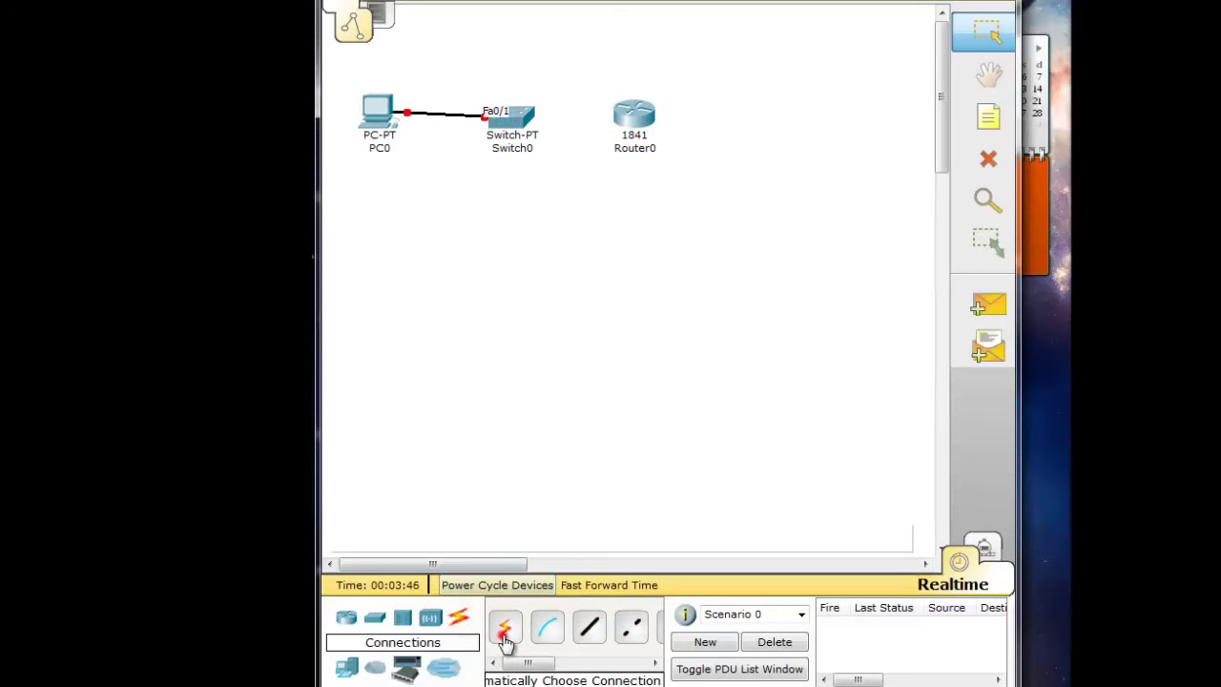
pyautogui.click(505, 626)
pyautogui.click(511, 116)
pyautogui.click(635, 118)
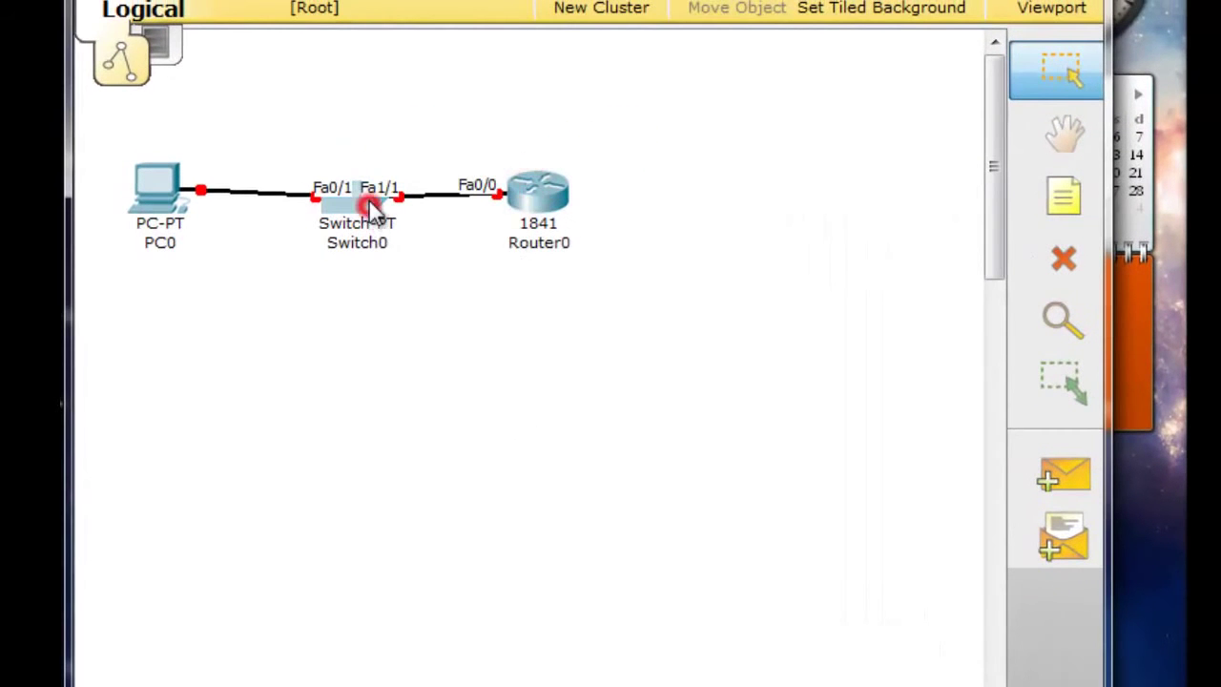
pyautogui.moveTo(372, 212); pyautogui.dragTo(371, 198)
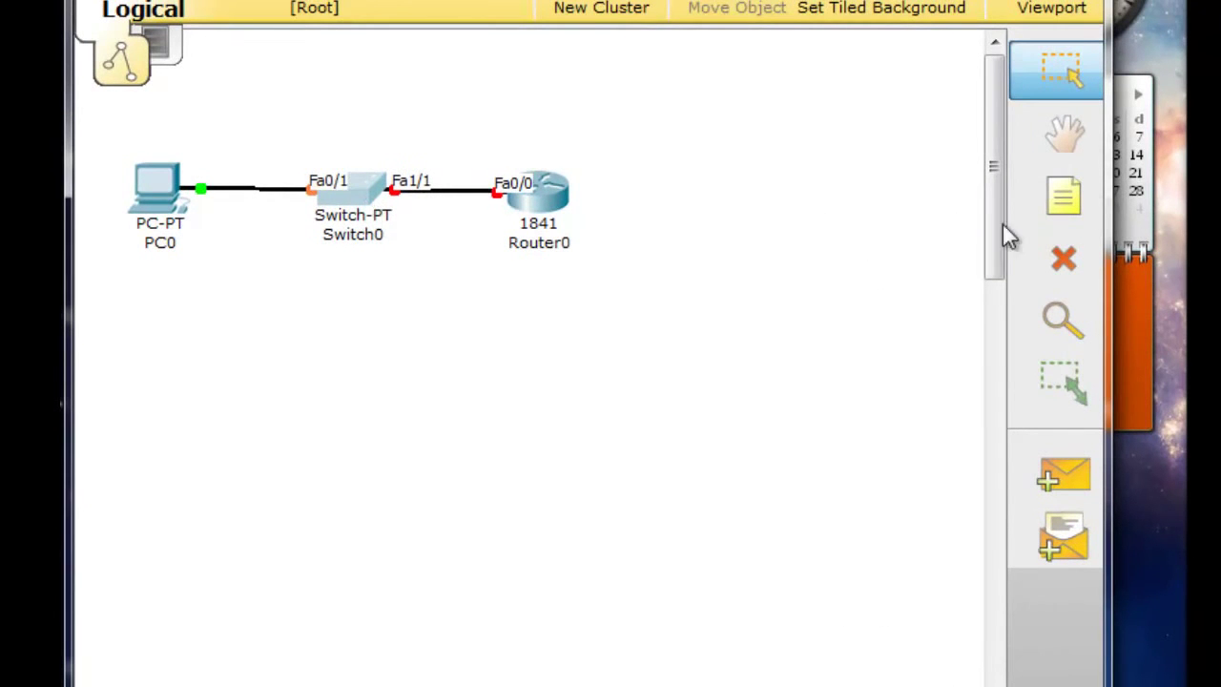
# Add a note reading 192.168.10.0 and position it centred above the switch
pyautogui.click(1060, 200)
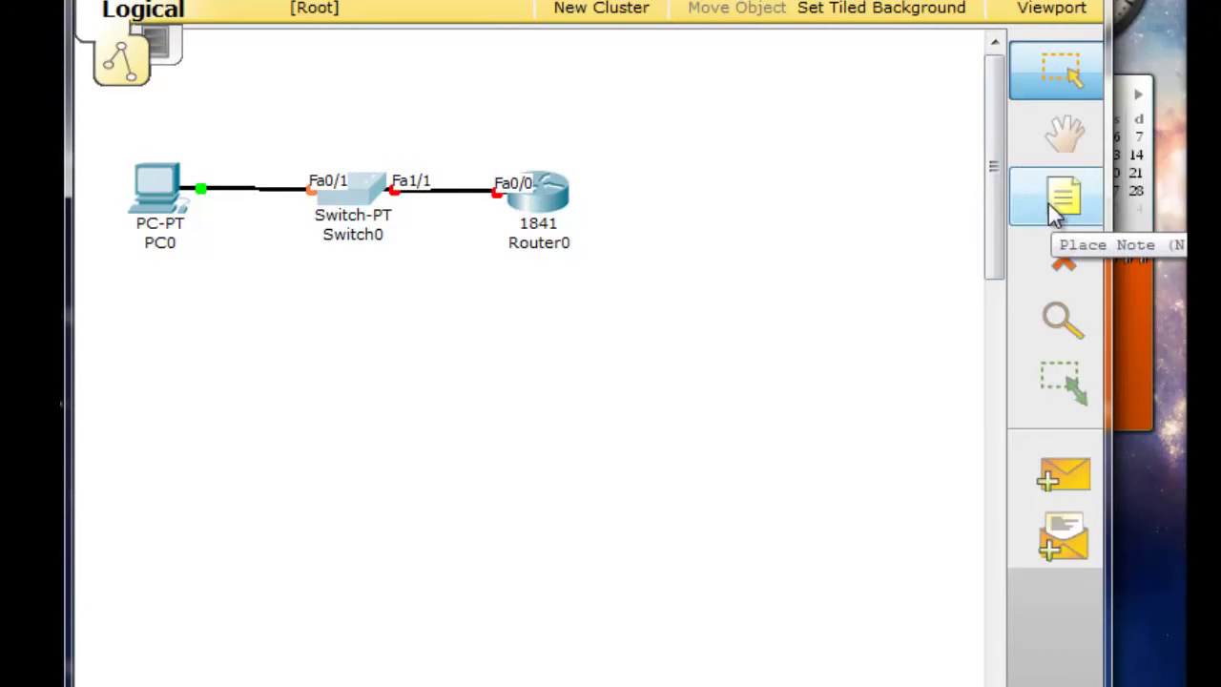
pyautogui.click(1056, 205)
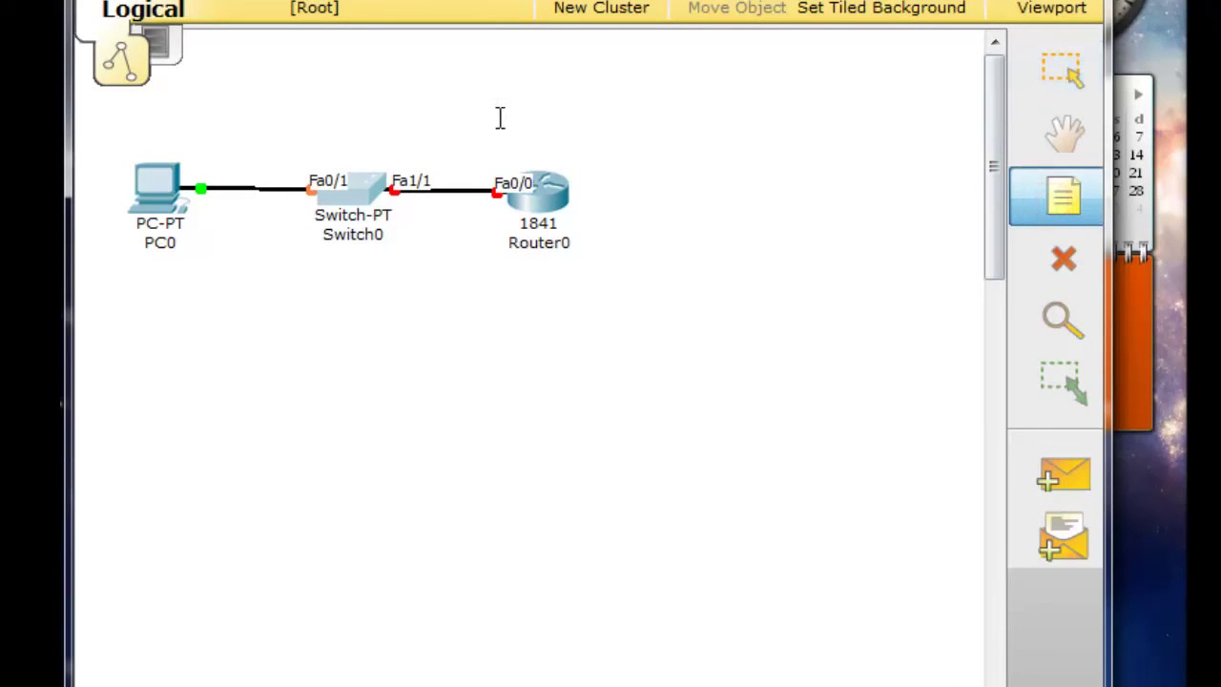
pyautogui.click(371, 102)
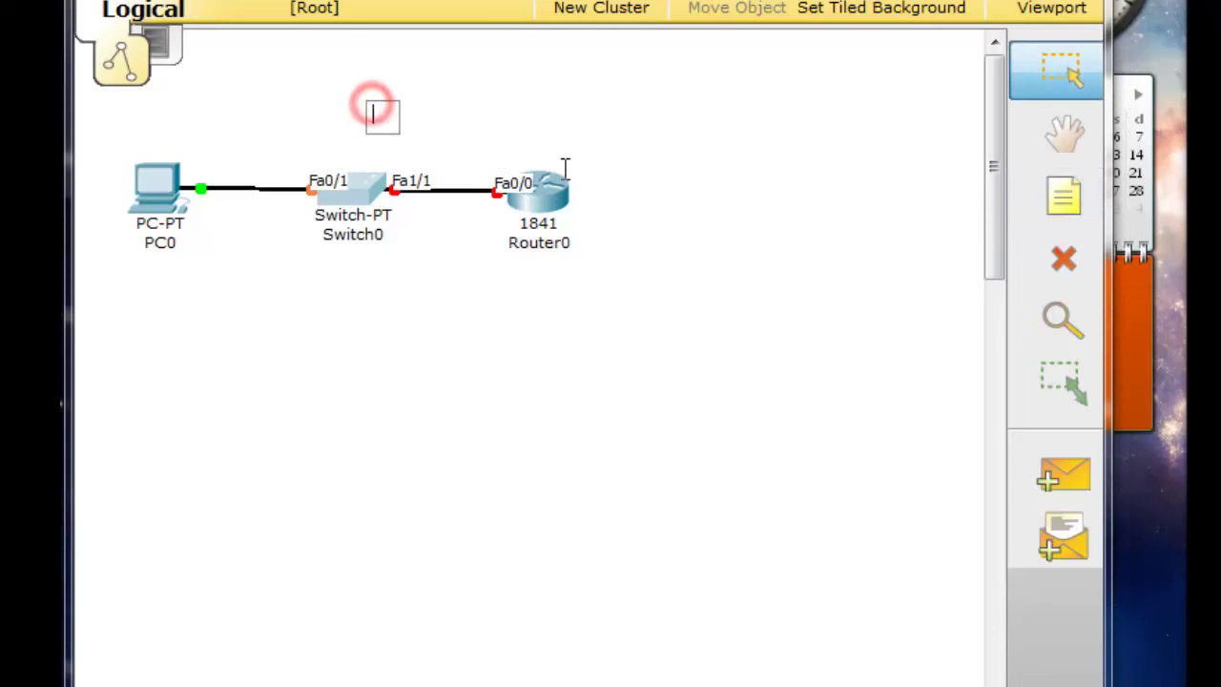
pyautogui.write('192.16')
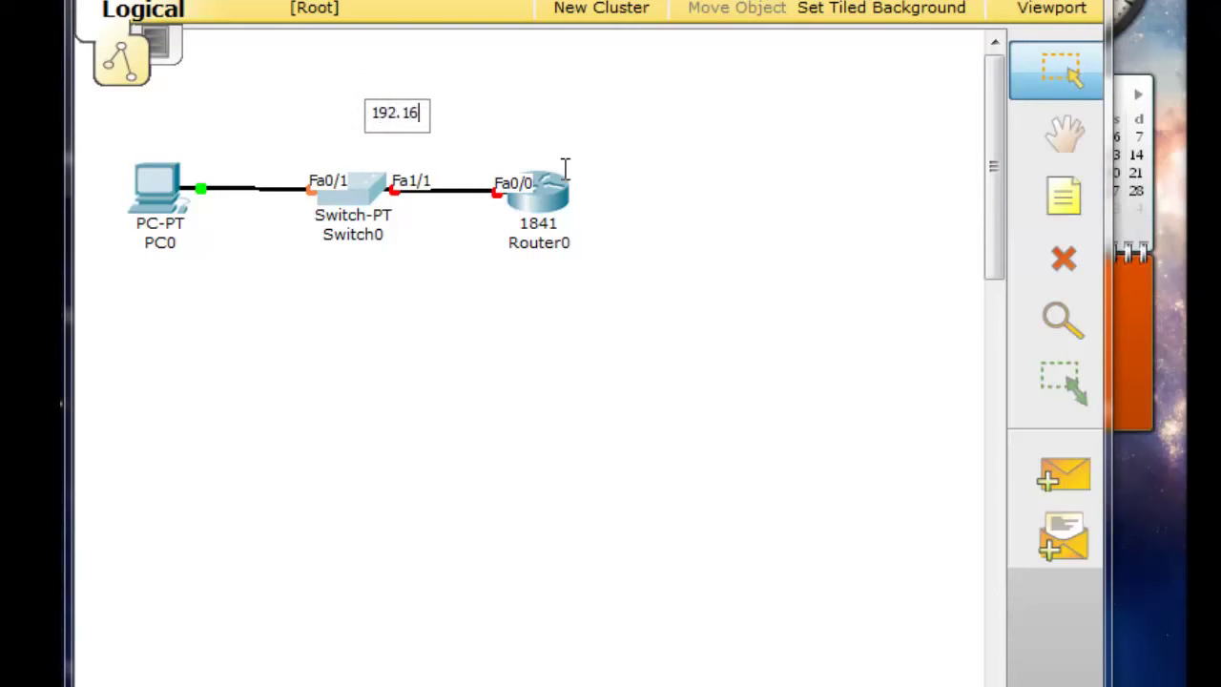
pyautogui.write('8.10.0')
pyautogui.click(597, 85)
pyautogui.moveTo(425, 109); pyautogui.dragTo(360, 94)
# Add a note reading ...1 above the router's Fa0/0 port and a note reading ...2 beside the PC
pyautogui.click(1063, 196)
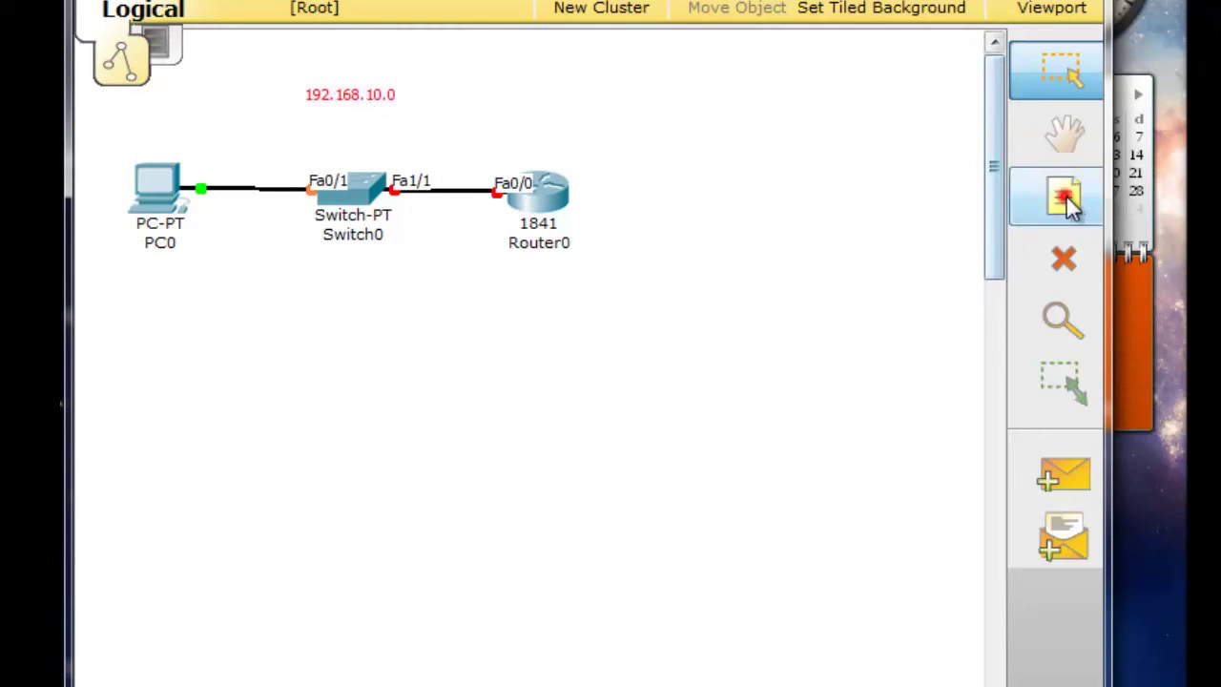
pyautogui.click(491, 155)
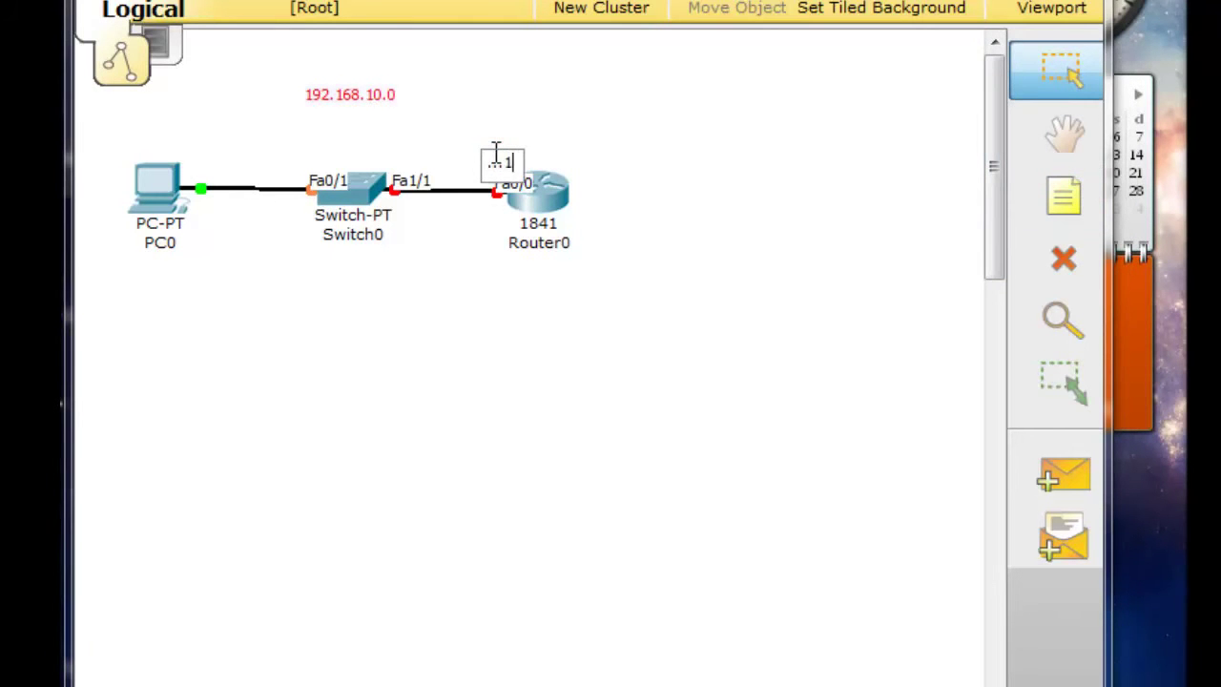
pyautogui.write('...1')
pyautogui.click(489, 92)
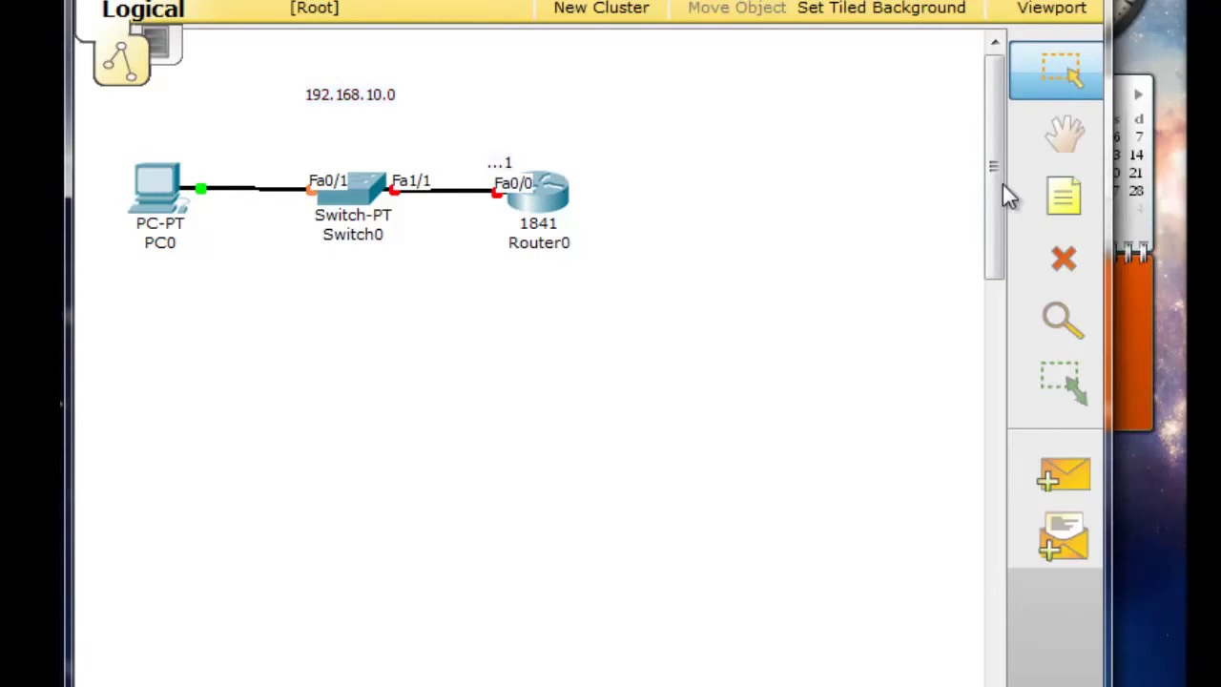
pyautogui.click(1049, 196)
pyautogui.click(187, 147)
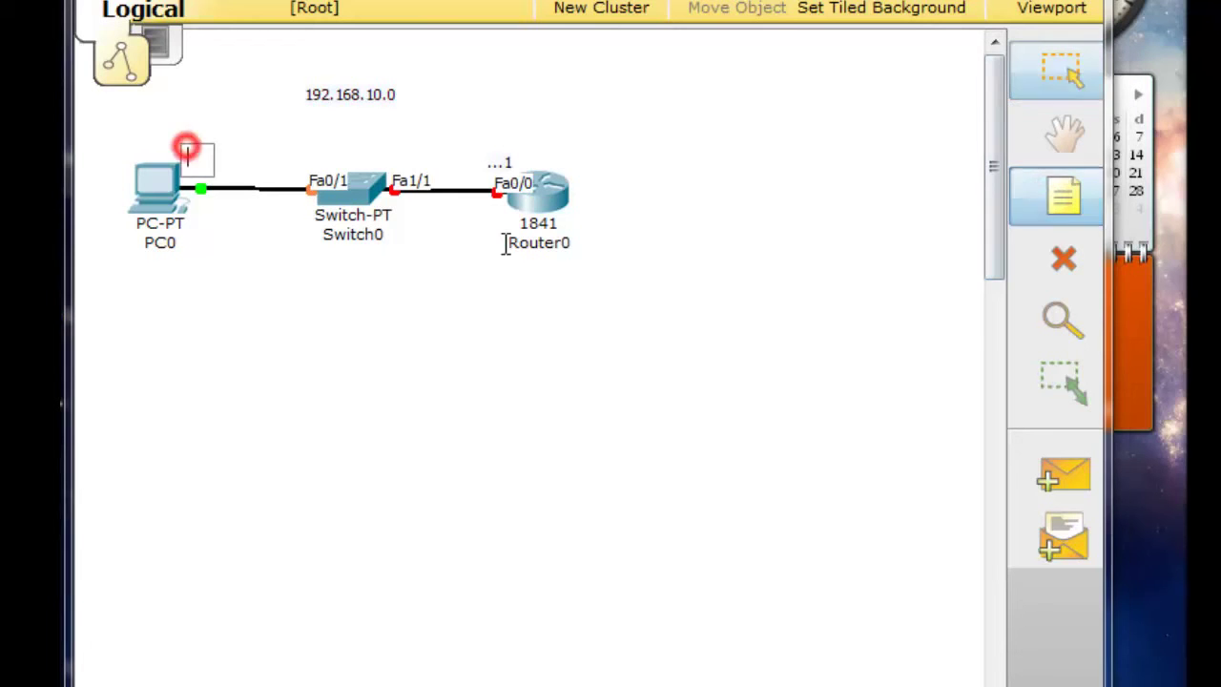
pyautogui.write('...2')
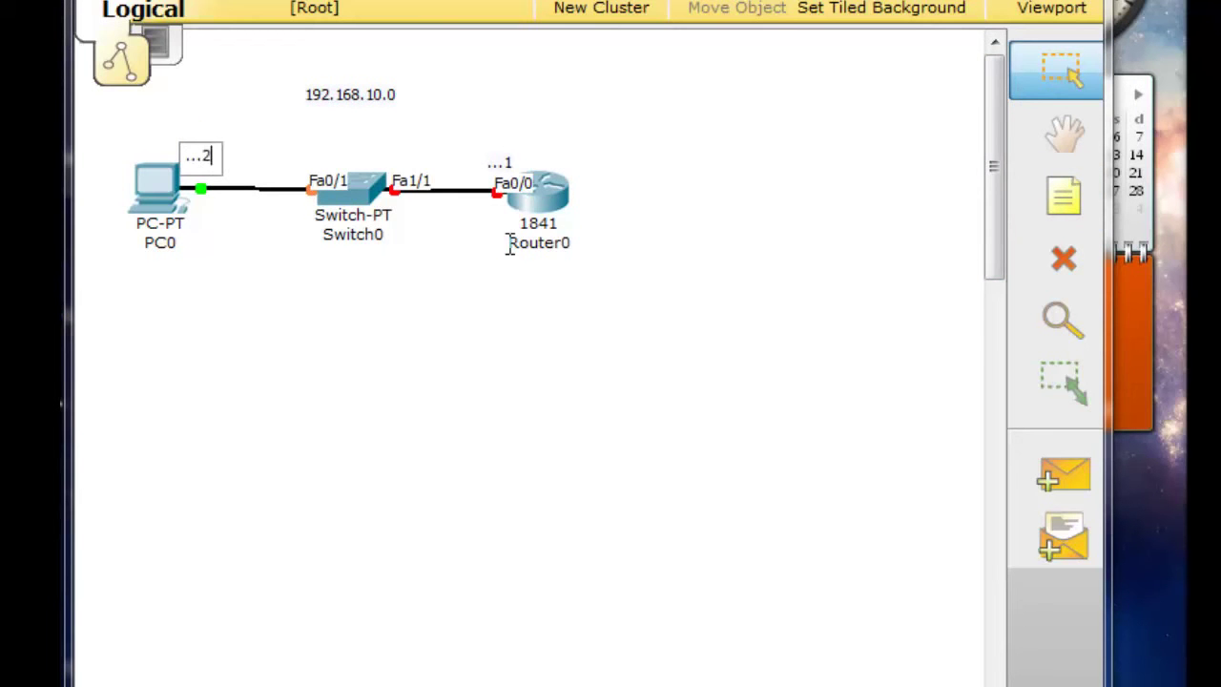
pyautogui.click(434, 341)
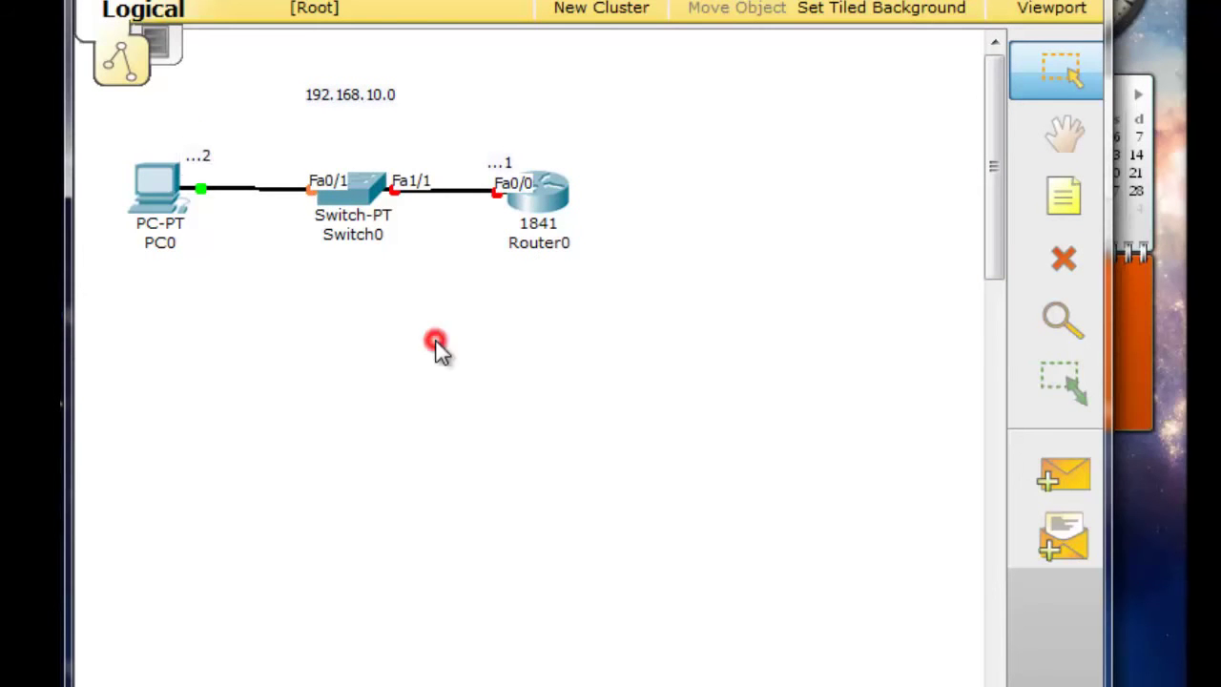
# Configure PC0 with static IP address 192.168.10.2, subnet mask 255.255.255.0 and default gateway 192.168.10.1
pyautogui.click(167, 196)
pyautogui.moveTo(168, 200)
pyautogui.mouseDown()
pyautogui.moveTo(170, 211)
pyautogui.moveTo(166, 197)
pyautogui.mouseUp()
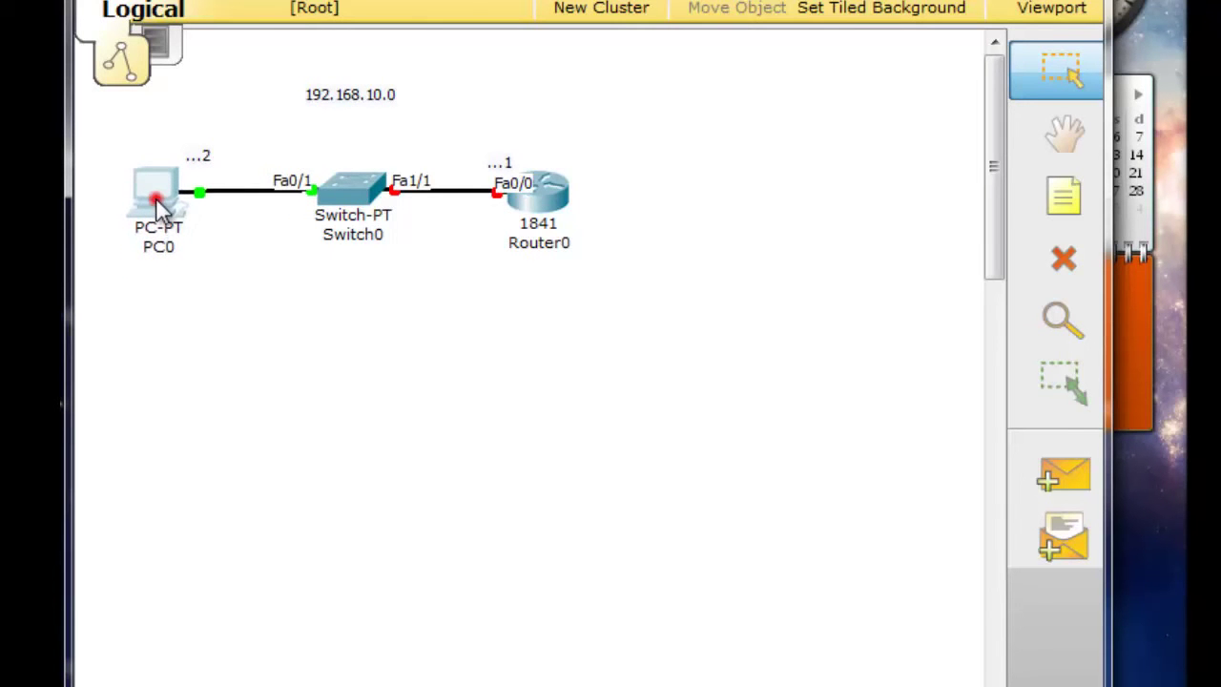
pyautogui.click(160, 196)
pyautogui.click(420, 34)
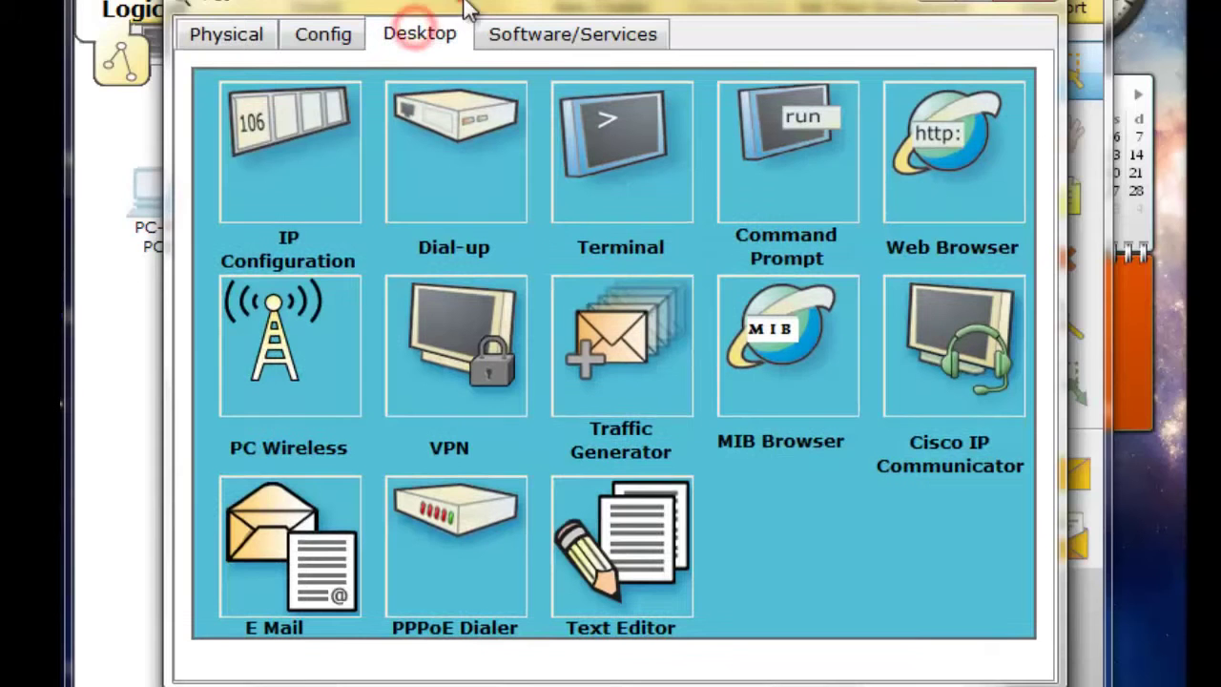
pyautogui.moveTo(460, 3); pyautogui.dragTo(581, 275)
pyautogui.click(381, 420)
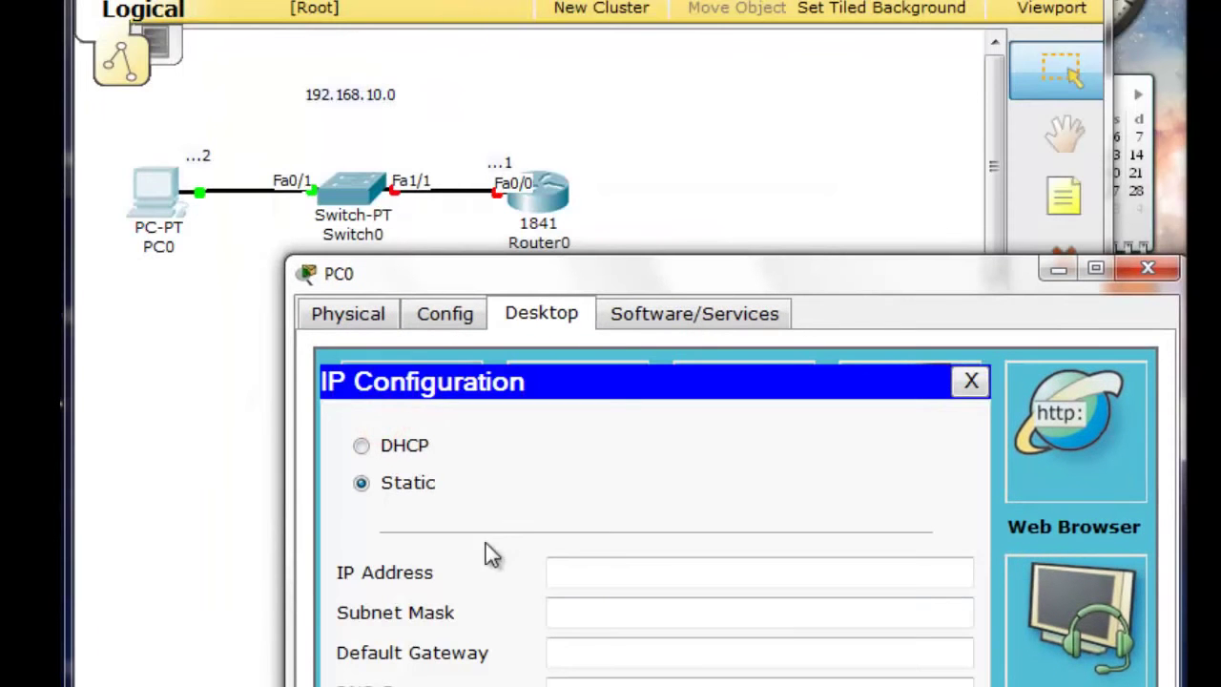
pyautogui.click(614, 571)
pyautogui.write('192.168.10.2')
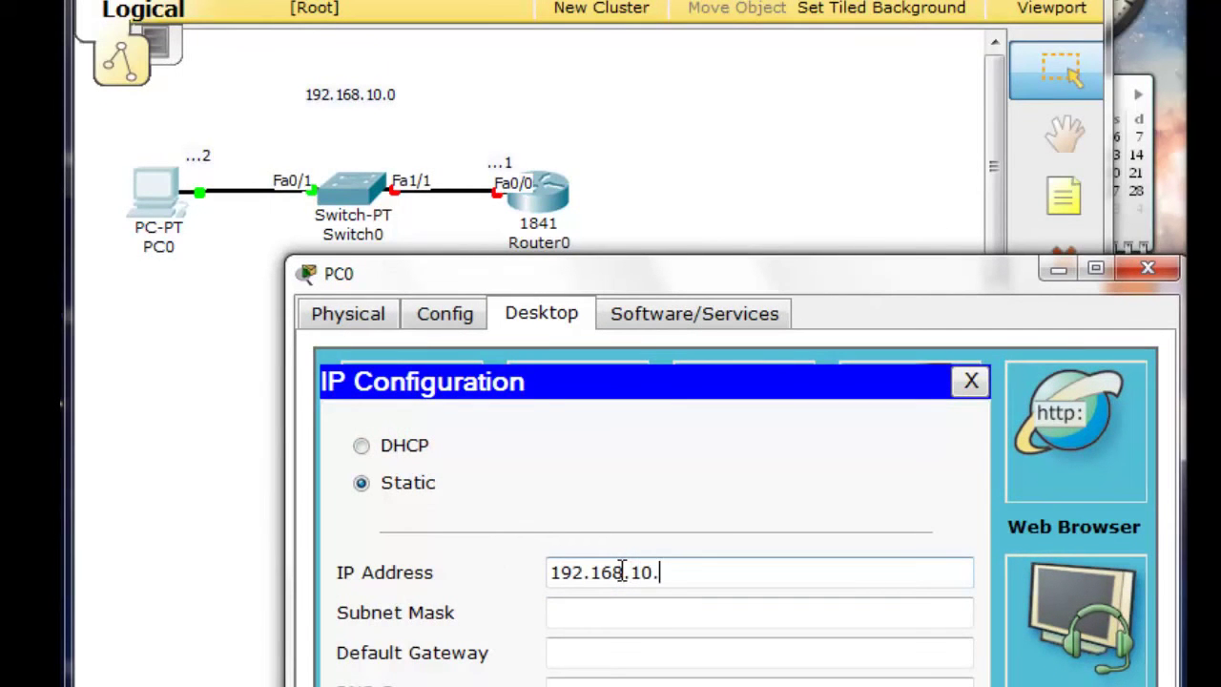
pyautogui.click(629, 650)
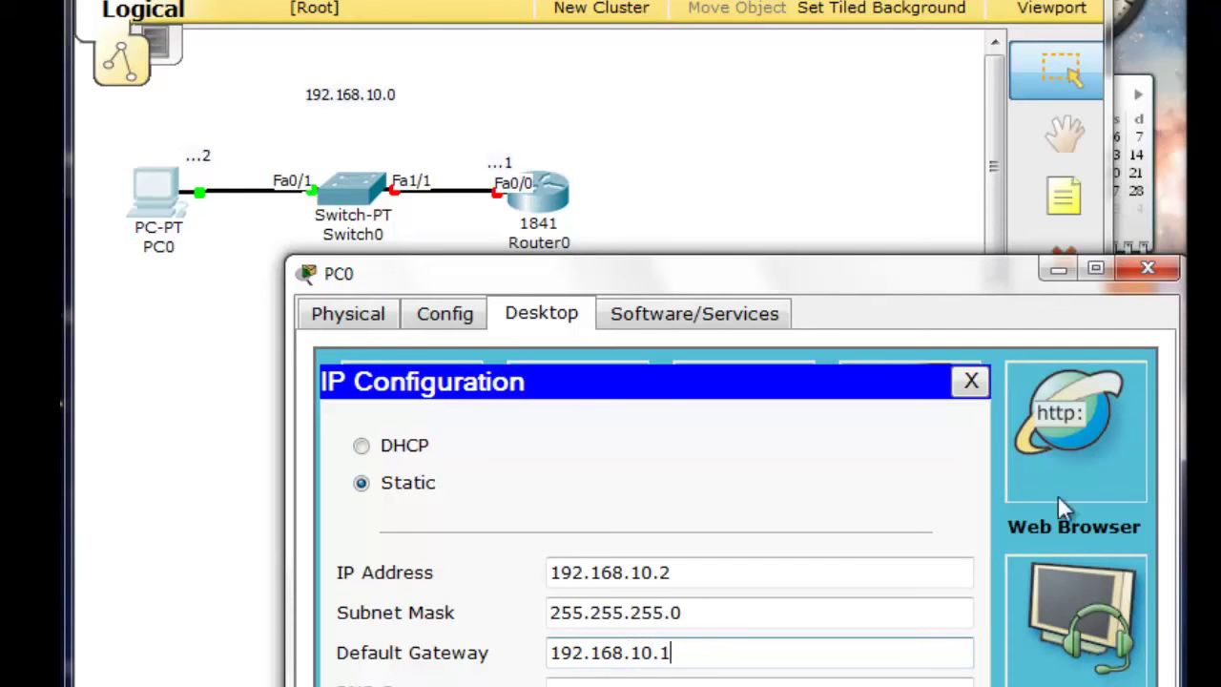
pyautogui.click(1147, 268)
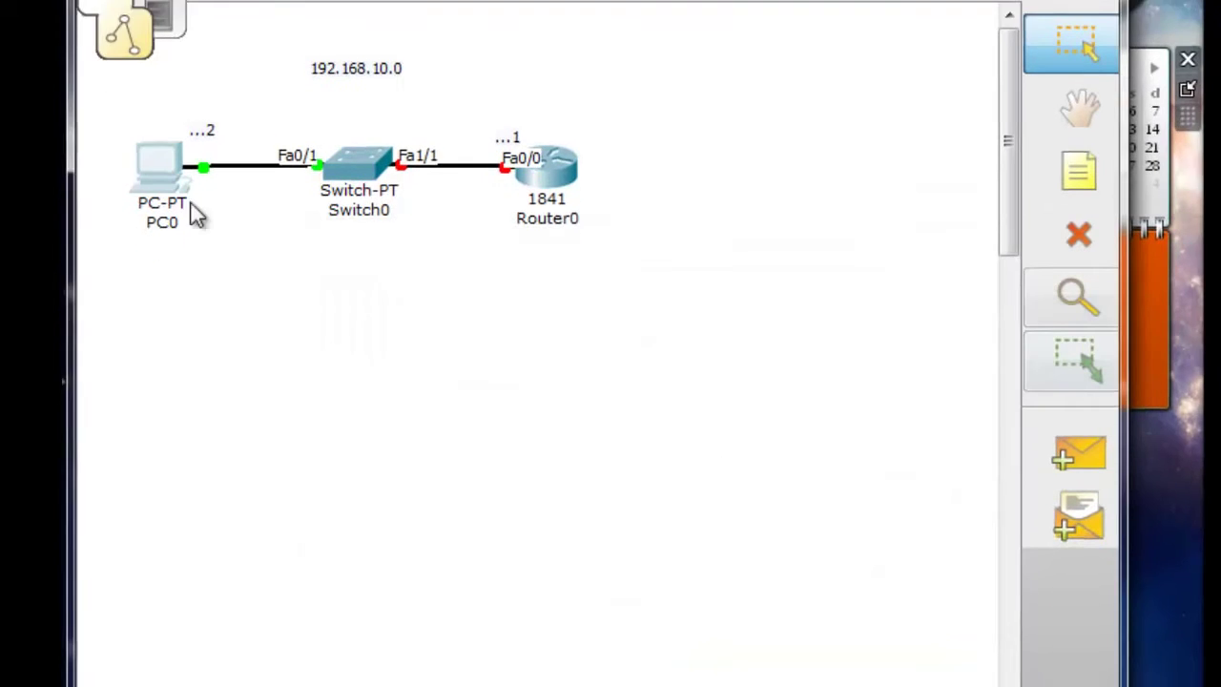
# Configure Router0's FastEthernet0/0 interface with IP address 192.168.10.1 and subnet mask 255.255.255.0, and turn its port status on
pyautogui.click(583, 118)
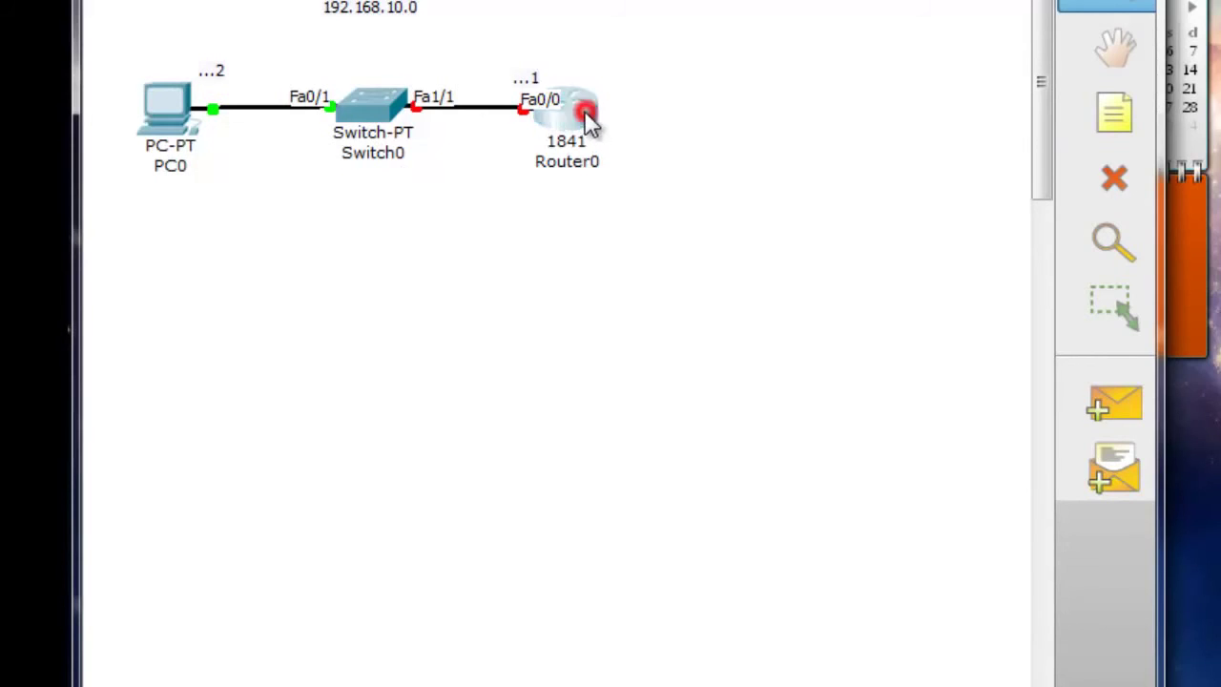
pyautogui.click(451, 55)
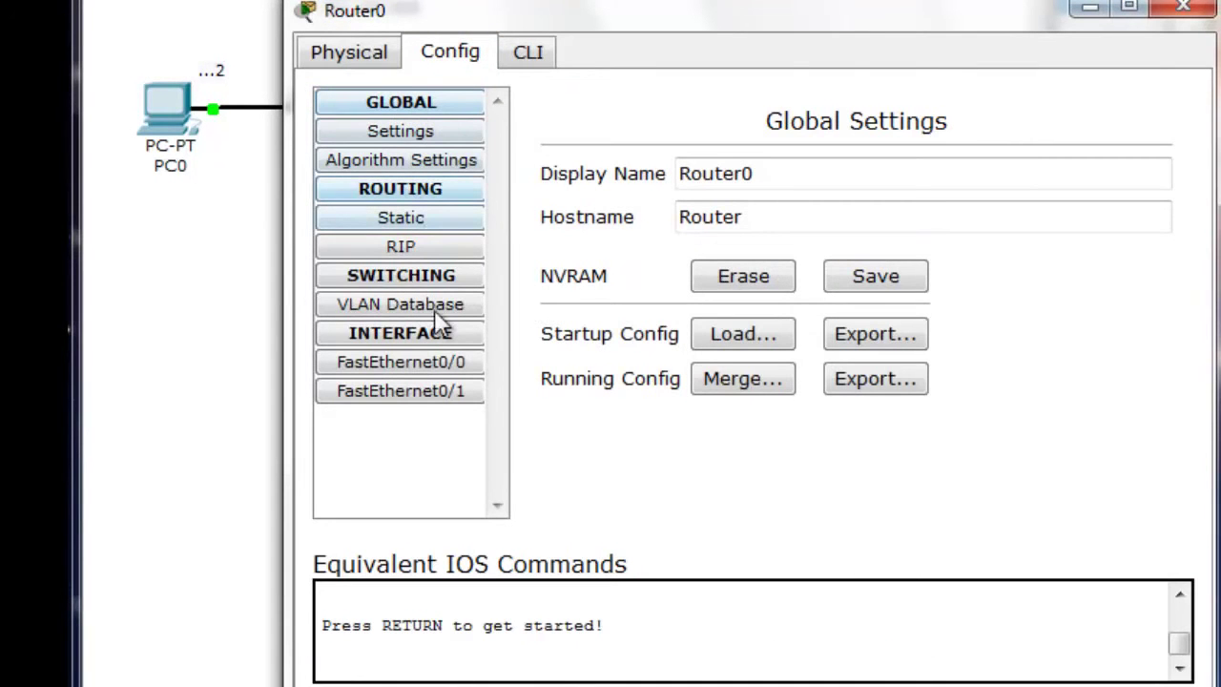
pyautogui.moveTo(585, 28); pyautogui.dragTo(579, 183)
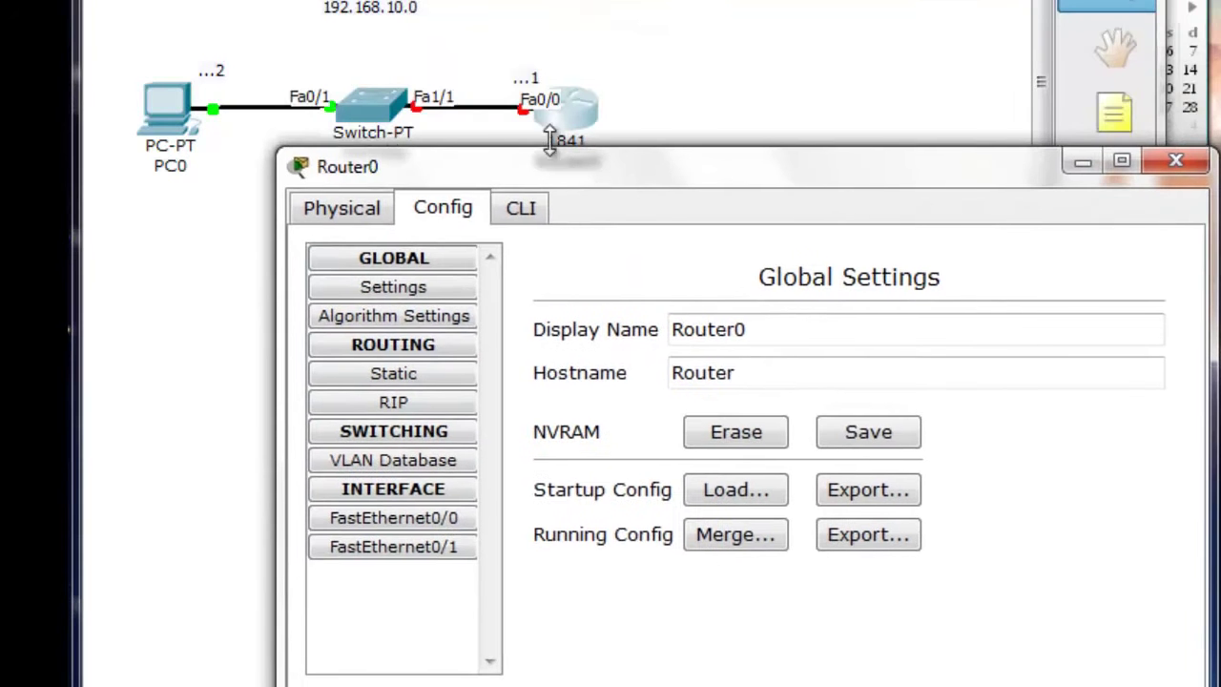
pyautogui.click(410, 519)
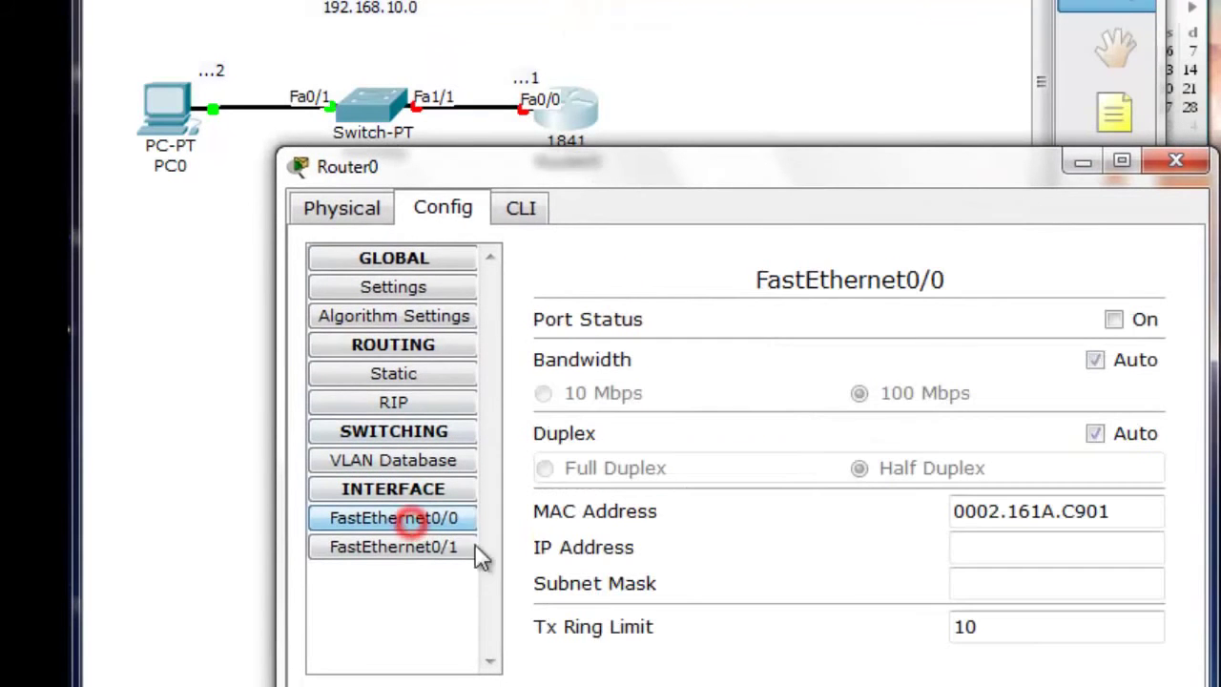
pyautogui.click(988, 540)
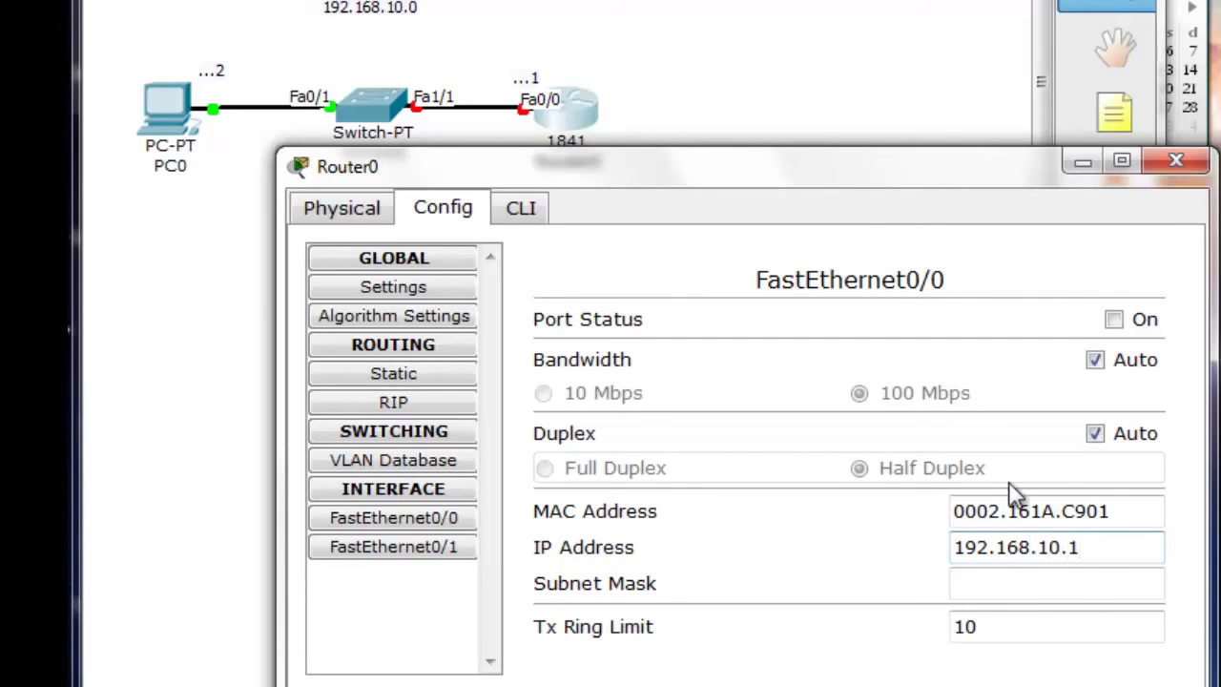
pyautogui.click(1082, 582)
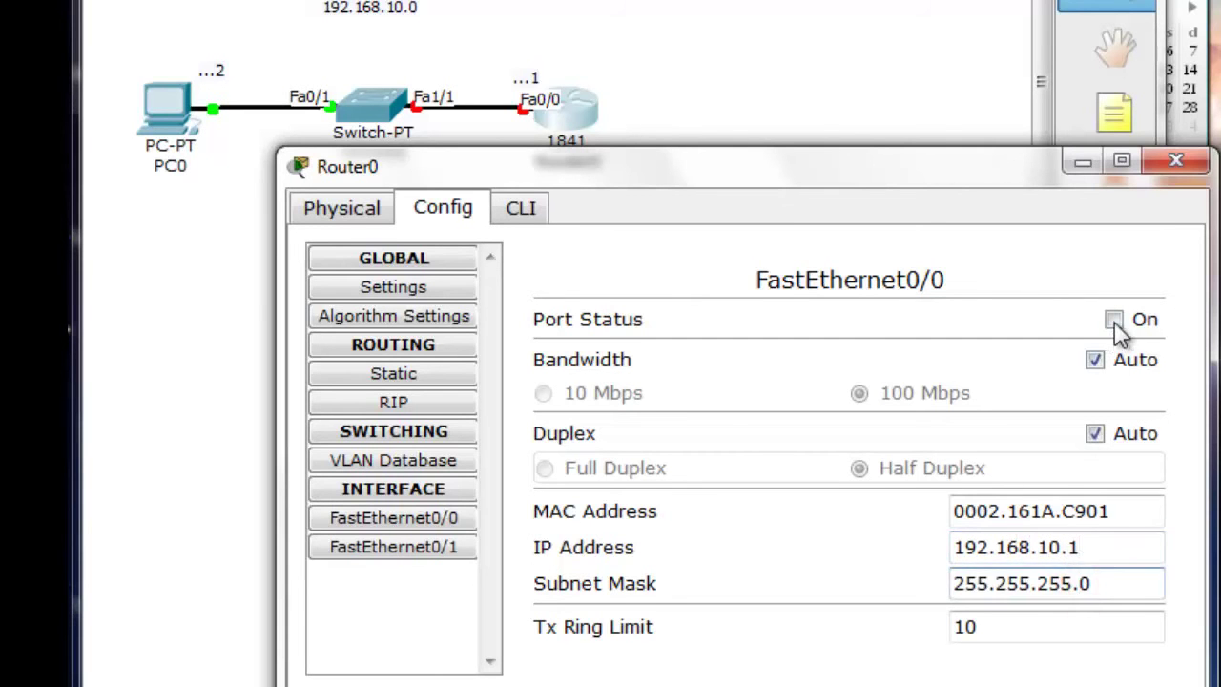
pyautogui.click(1114, 320)
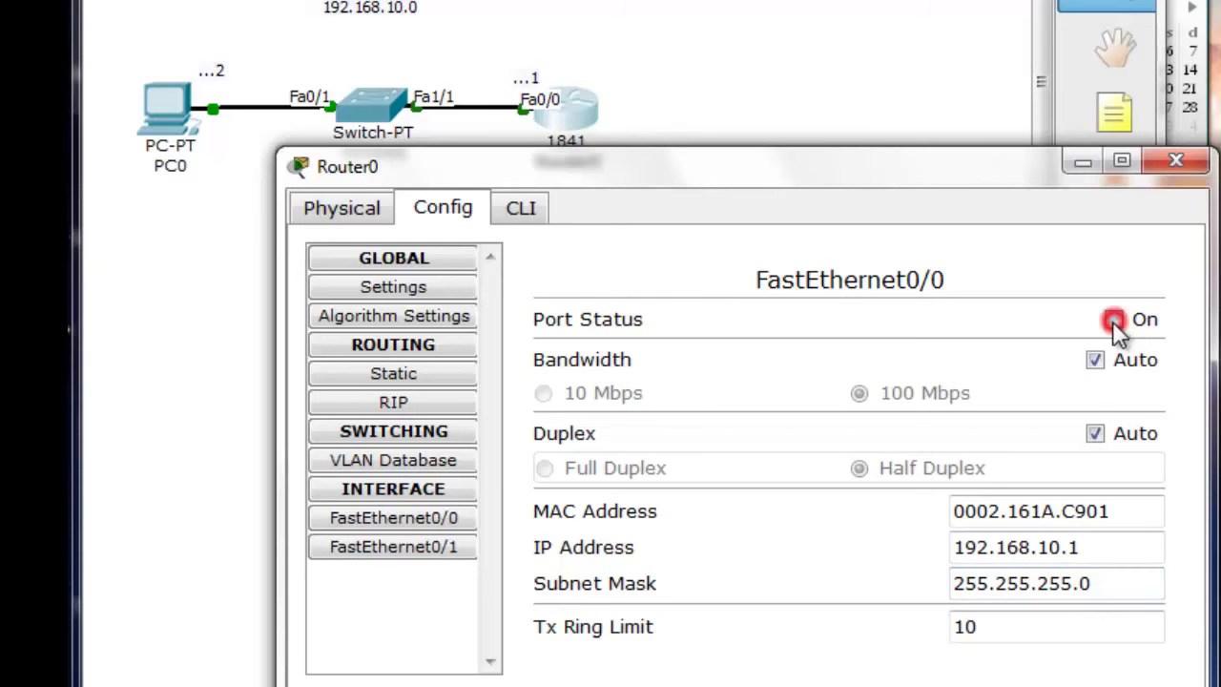
pyautogui.click(1176, 164)
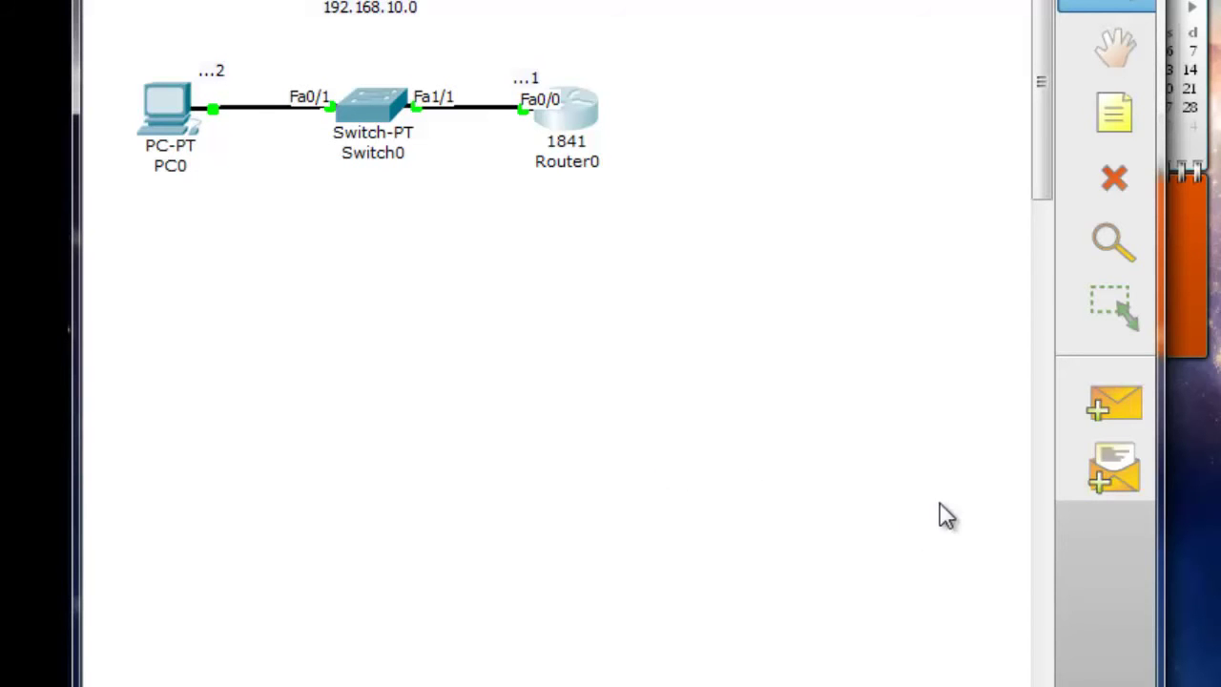
# Send a simple PDU from PC0 to Router0 to test connectivity
pyautogui.click(1127, 412)
pyautogui.click(167, 113)
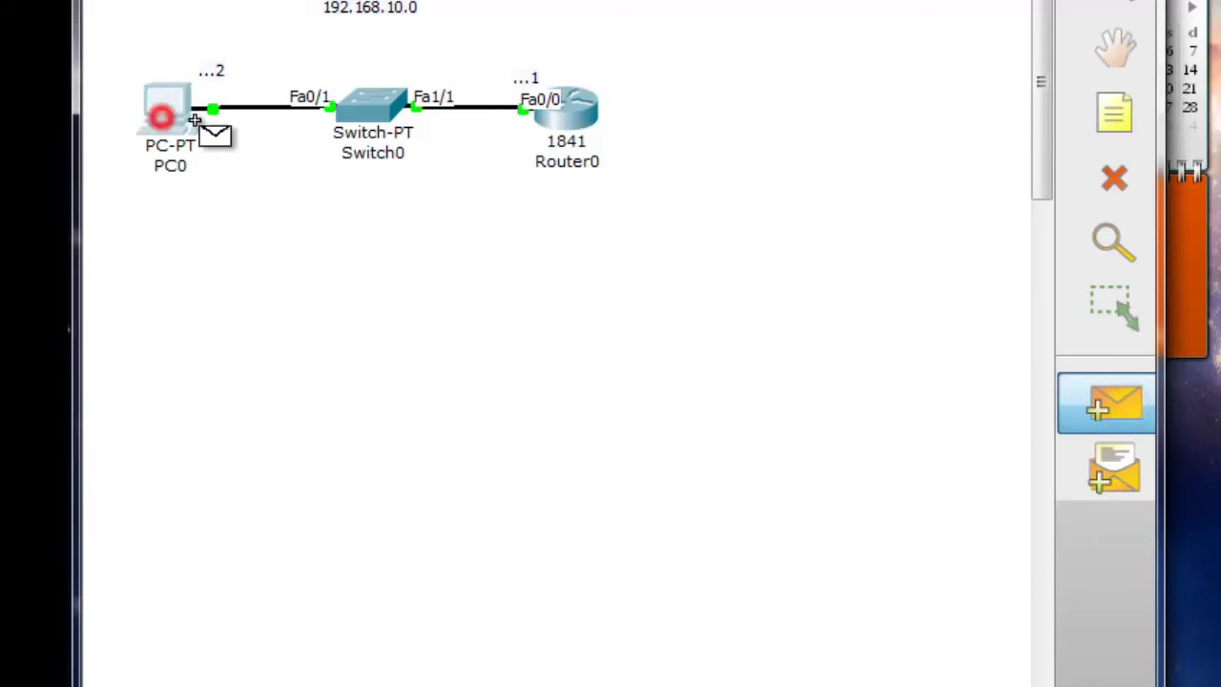
pyautogui.click(558, 124)
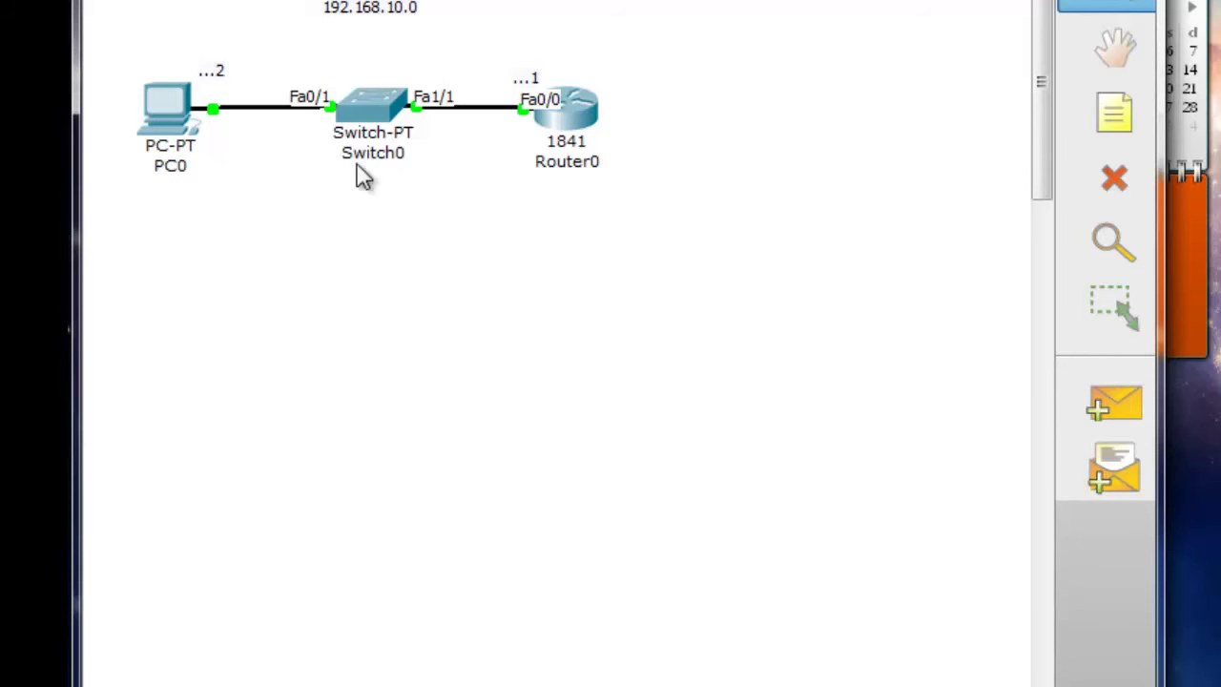
# Open Router0's command-line interface and run en and conf t for global configuration mode
pyautogui.moveTo(363, 120)
pyautogui.moveTo(585, 115)
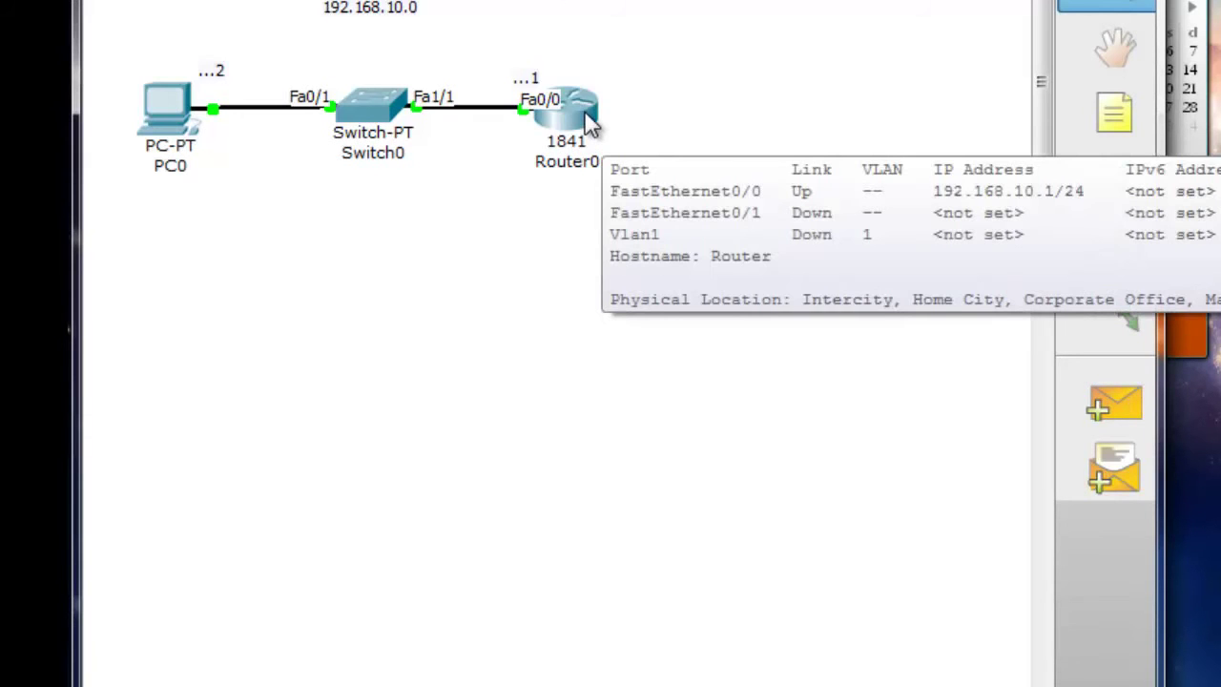
pyautogui.click(583, 112)
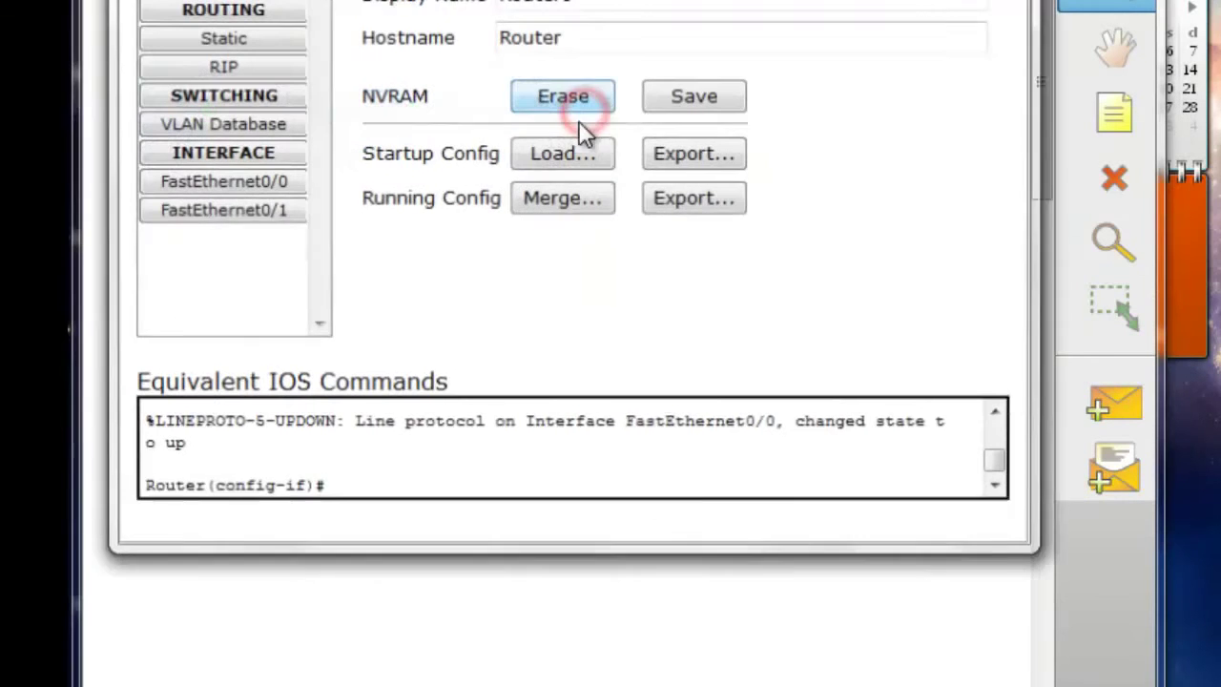
pyautogui.moveTo(641, 0); pyautogui.dragTo(645, 286)
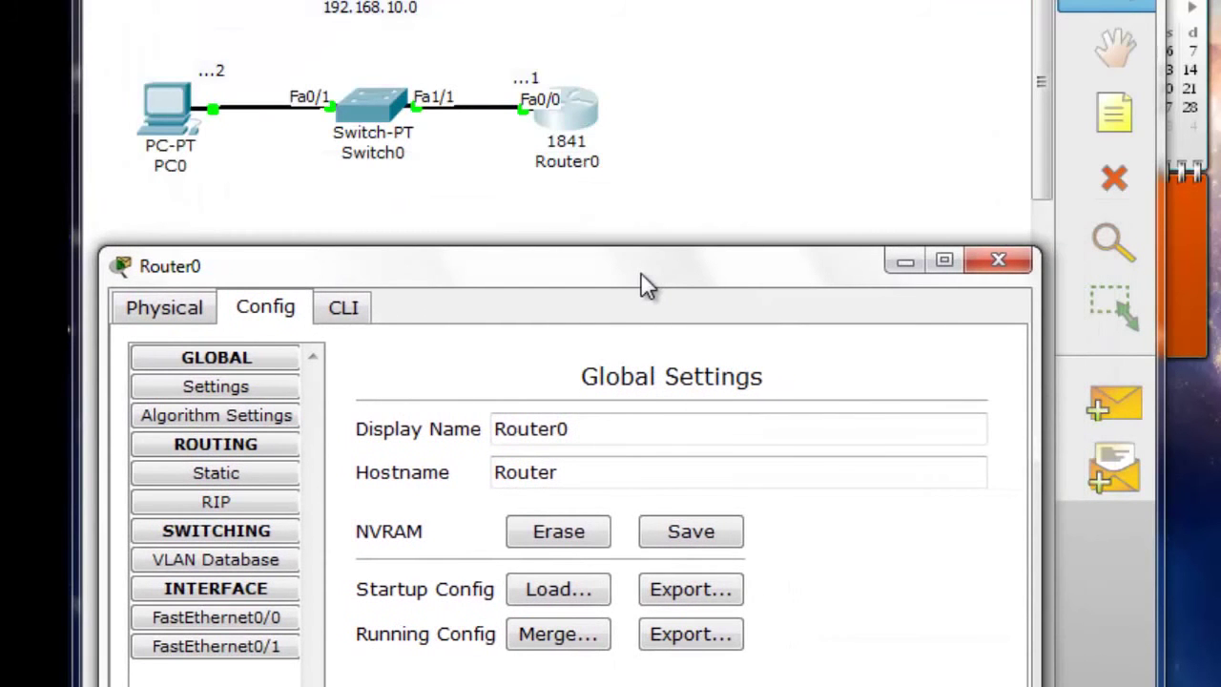
pyautogui.moveTo(640, 274); pyautogui.dragTo(638, 275)
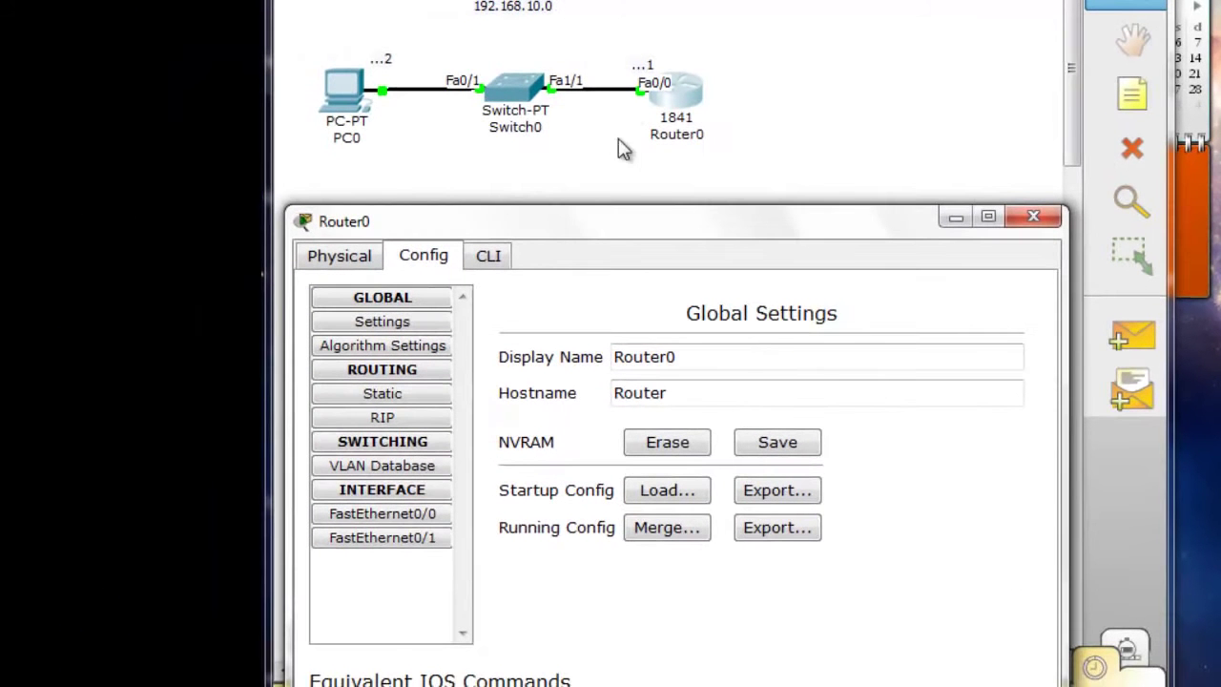
pyautogui.click(480, 255)
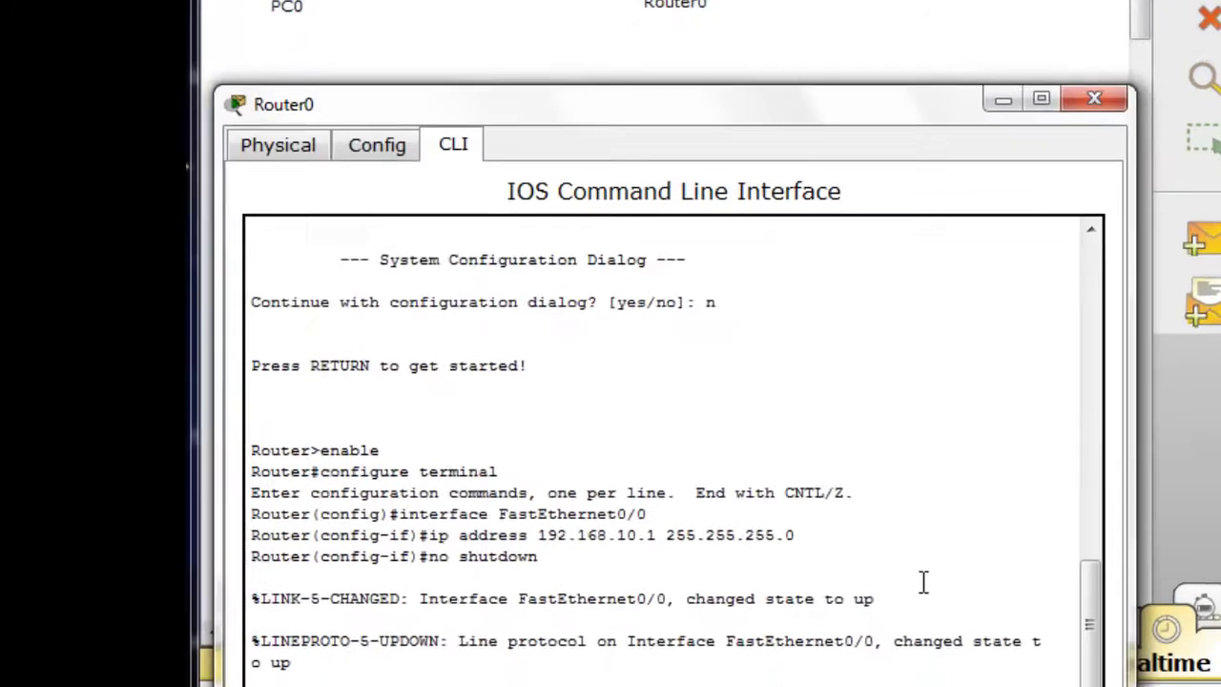
pyautogui.write('en')
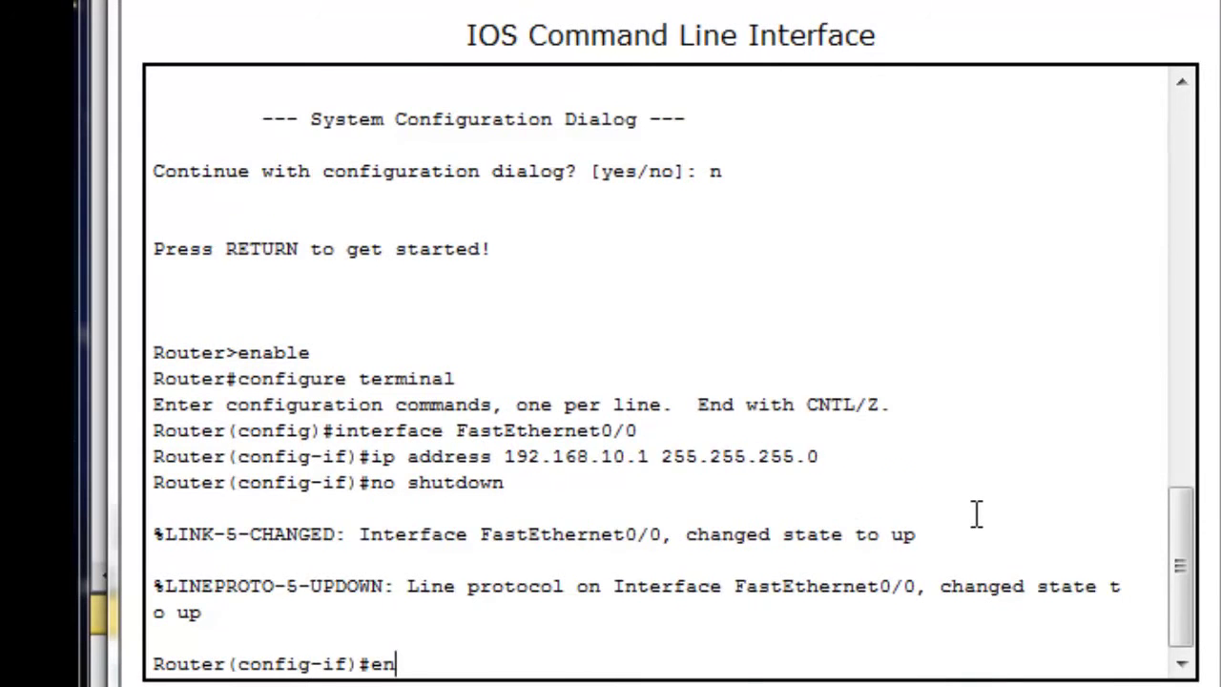
pyautogui.press('Return')
pyautogui.write('config)#c')
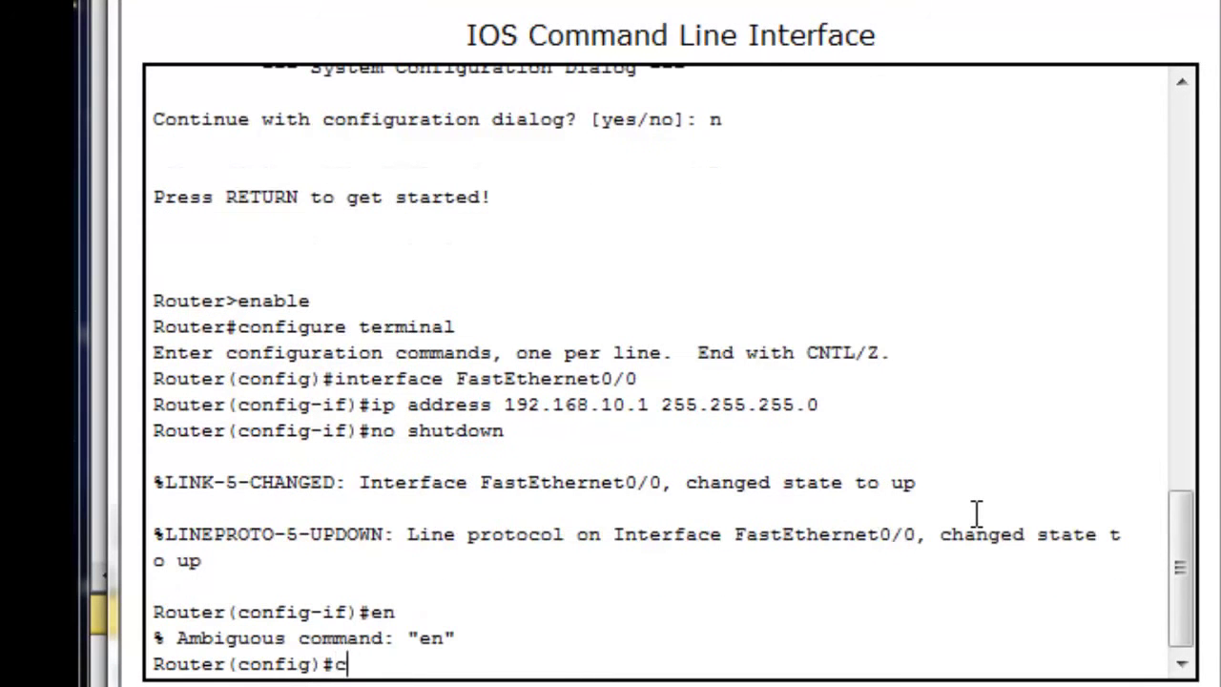
pyautogui.write('f t')
pyautogui.press('Return')
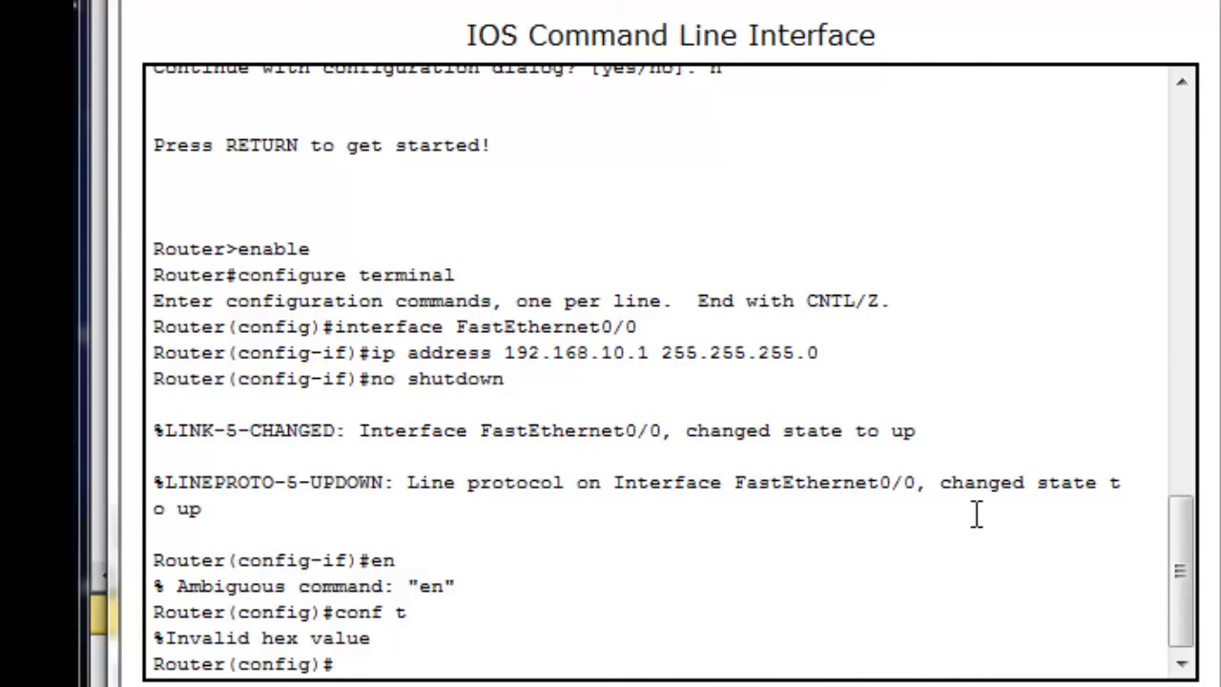
# Enable read-only SNMP access on Router0 with snmp-server community, entering the community string and the ro option
pyautogui.write('snmp-server ')
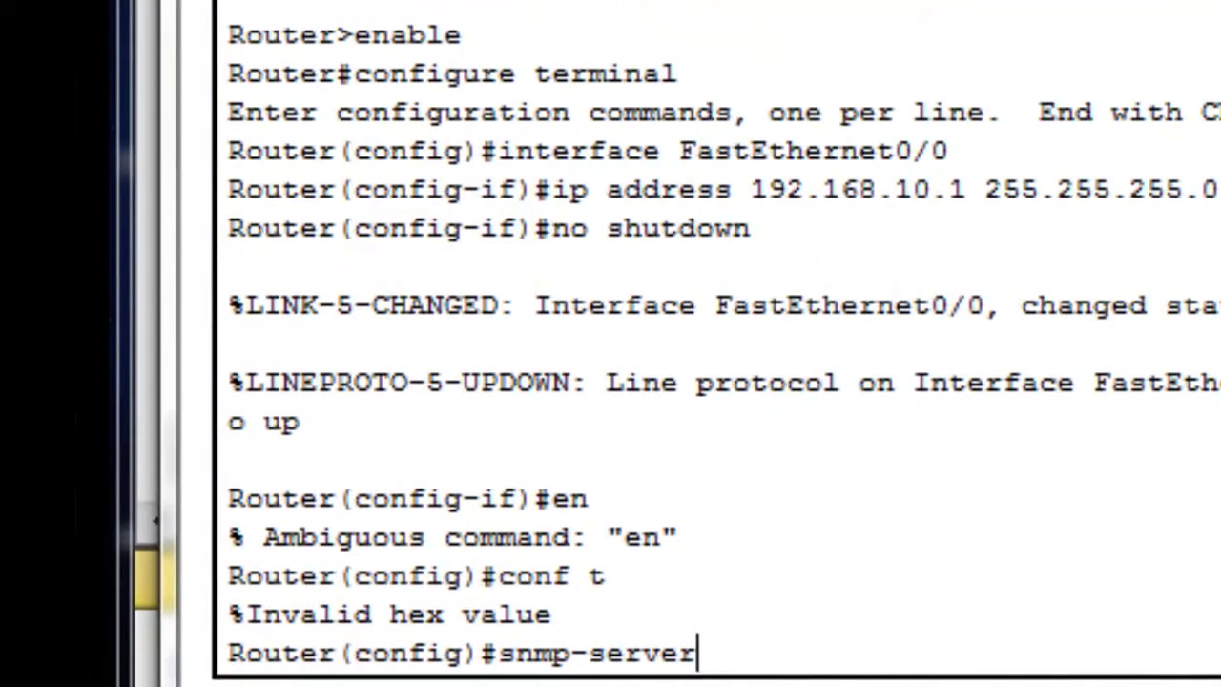
pyautogui.write('comm')
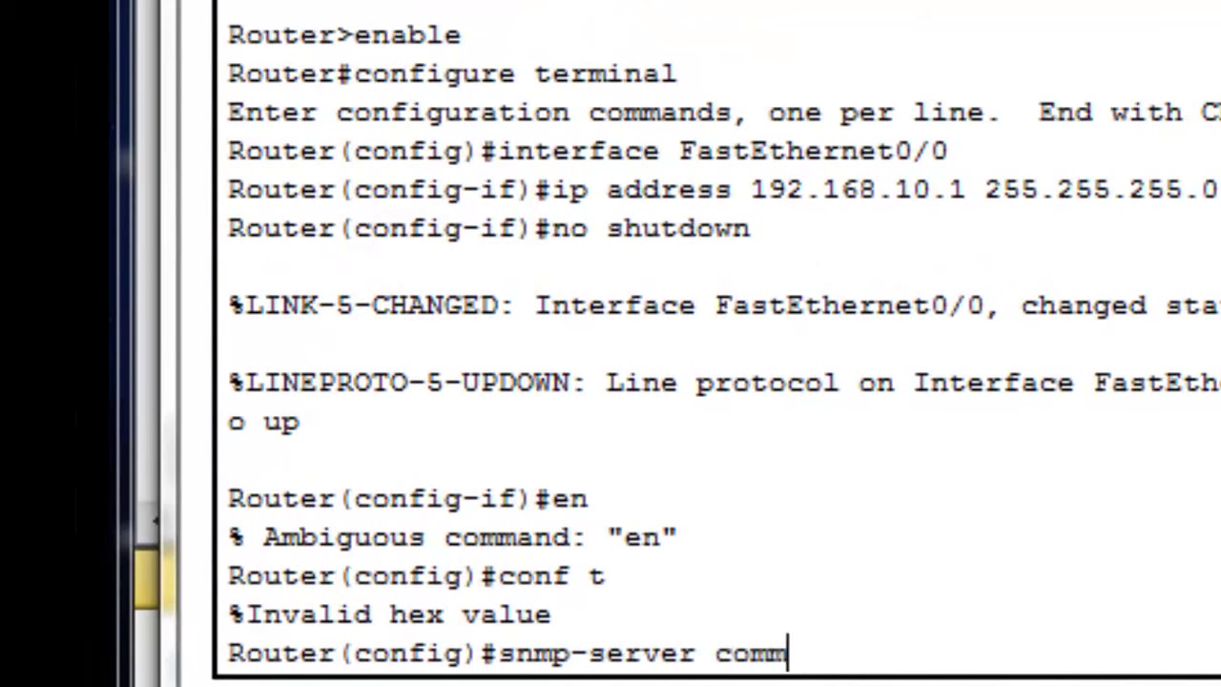
pyautogui.write('unity ')
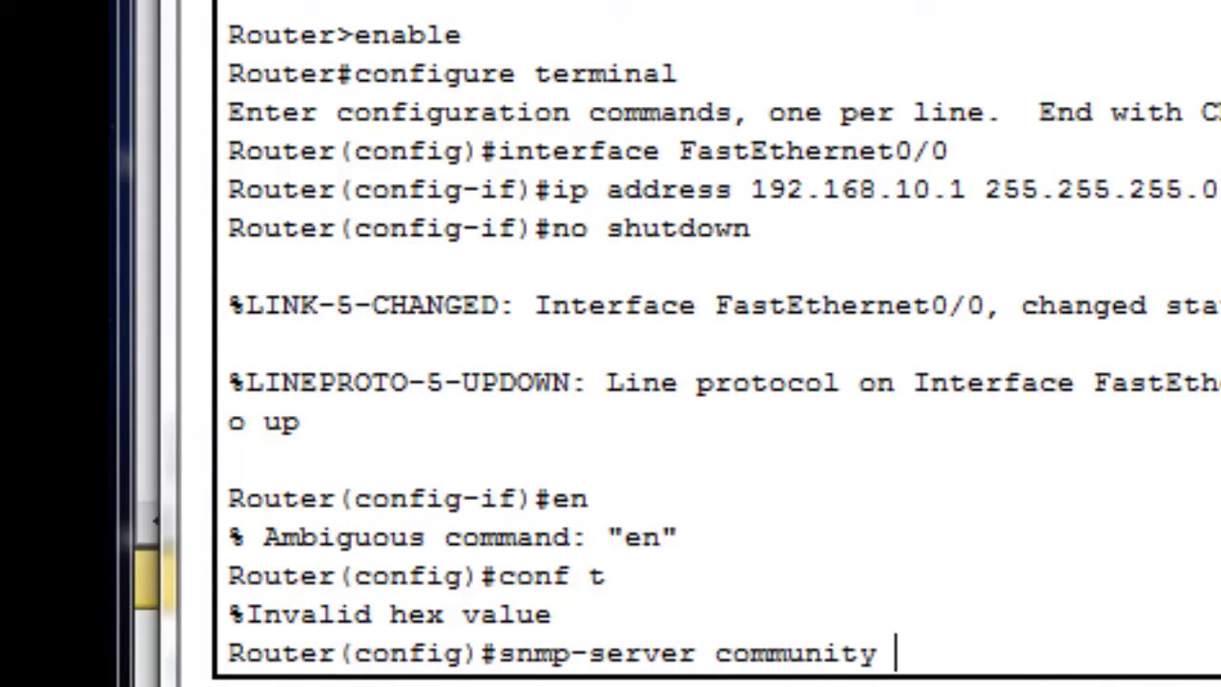
pyautogui.write('123')
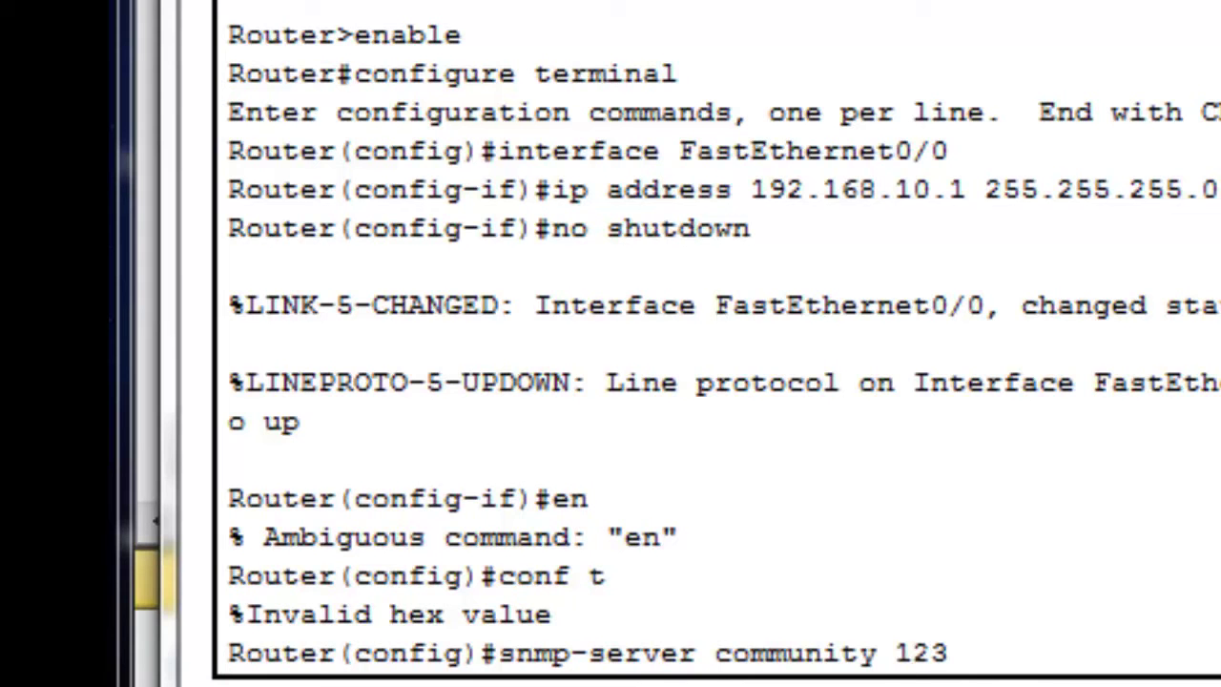
pyautogui.write(' ro')
pyautogui.press('Return')
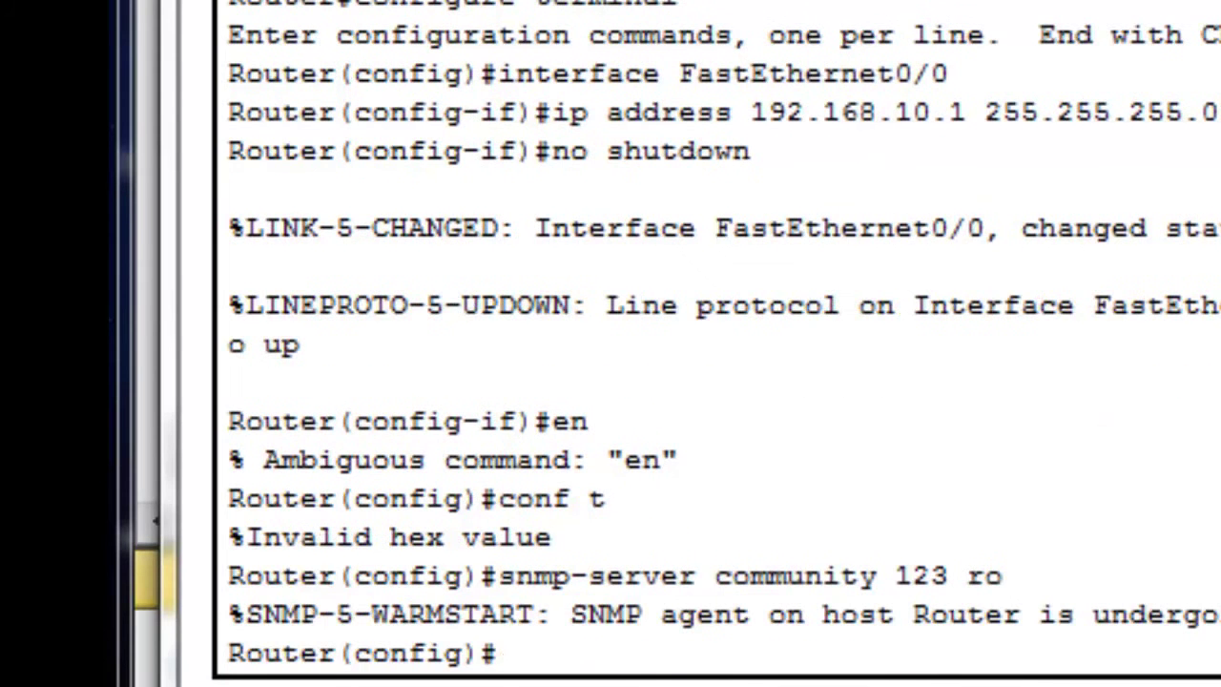
# Repeat the snmp-server community command with the rw option for read-write access, leave configuration mode and close Router0's window
pyautogui.press('Up')
pyautogui.press('BackSpace')
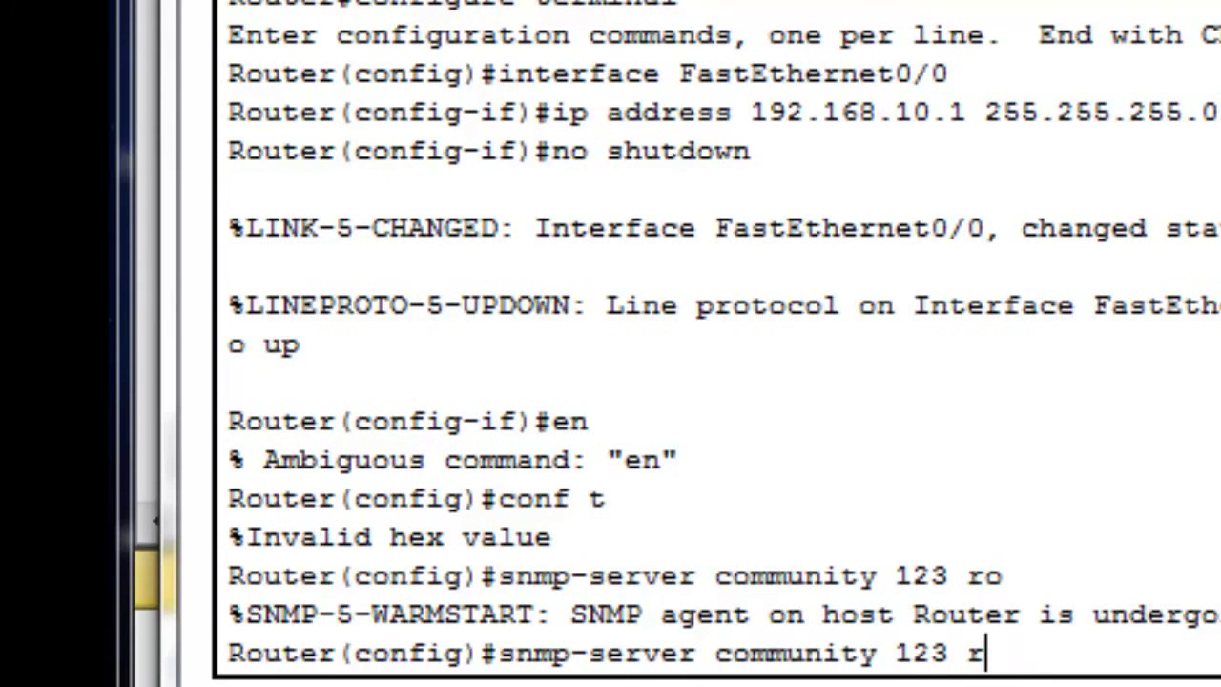
pyautogui.write('w')
pyautogui.press('Return')
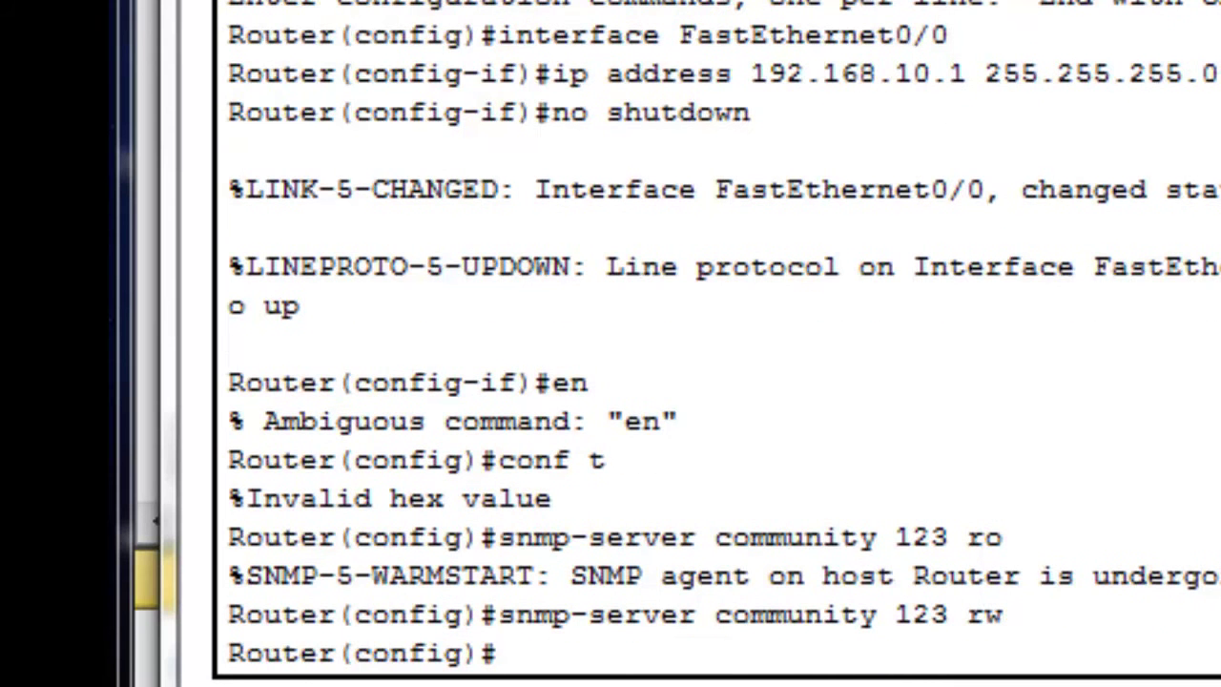
pyautogui.hotkey('ctrl', 'z')
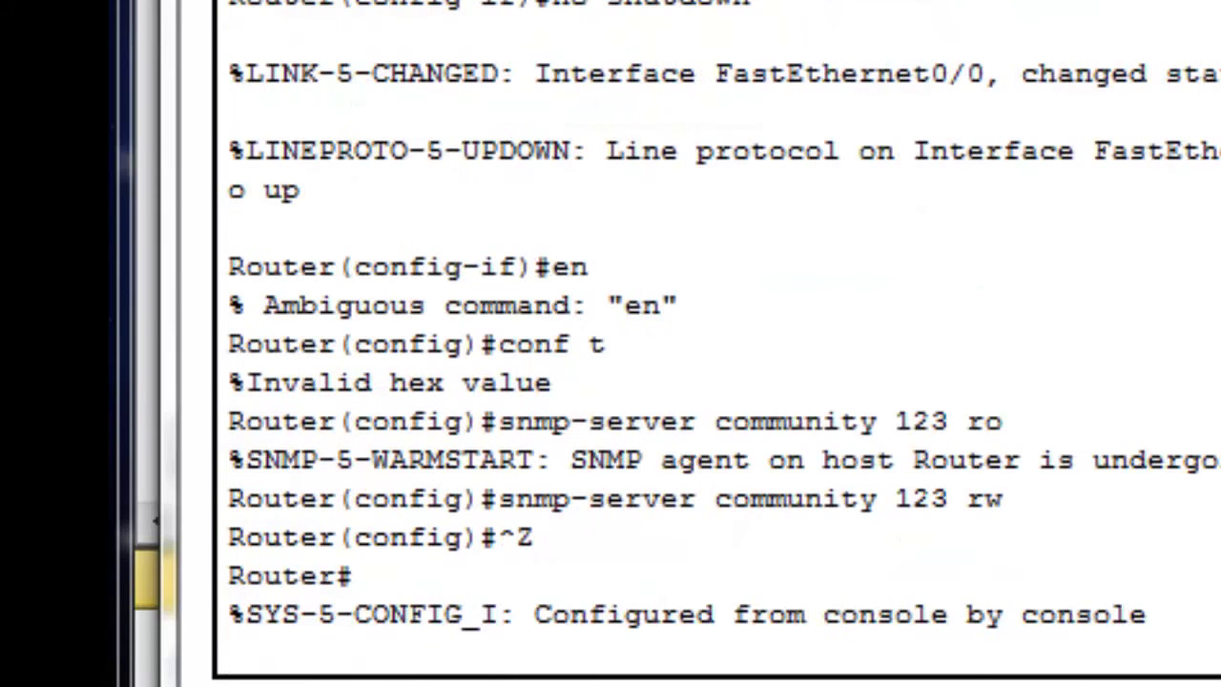
pyautogui.hotkey('alt', 'F4')
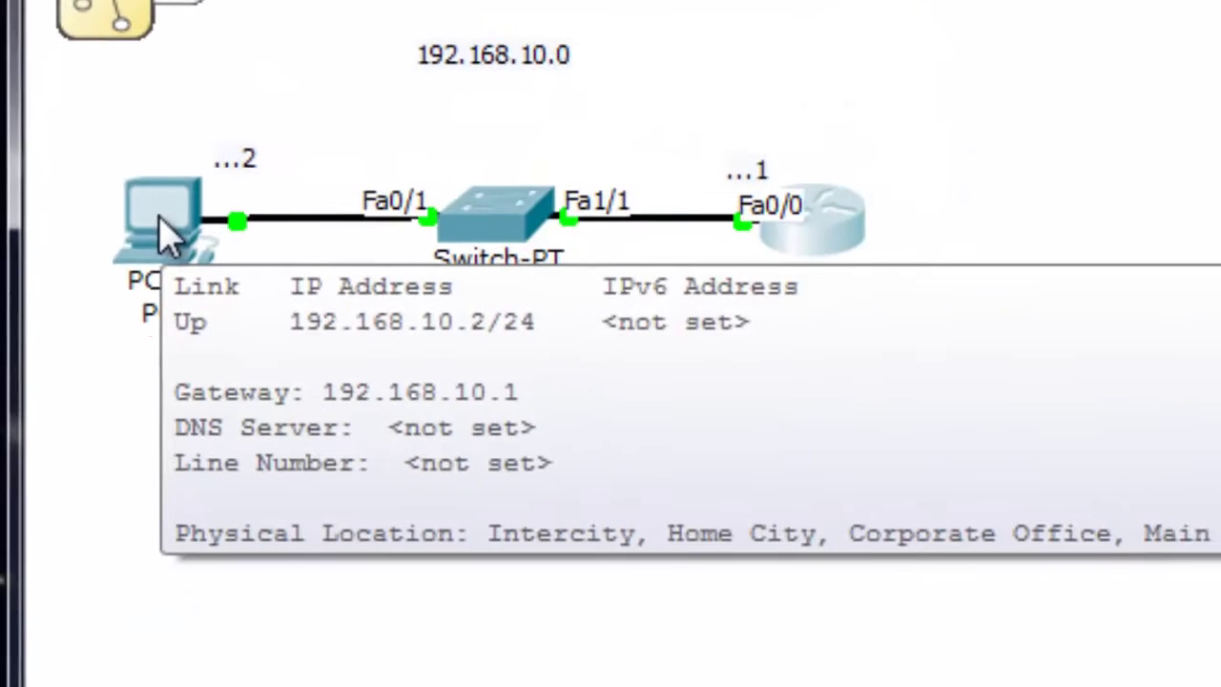
# Open the MIB Browser on PC0 and enter 192.168.10.1 as the address in its advanced settings
pyautogui.click(179, 246)
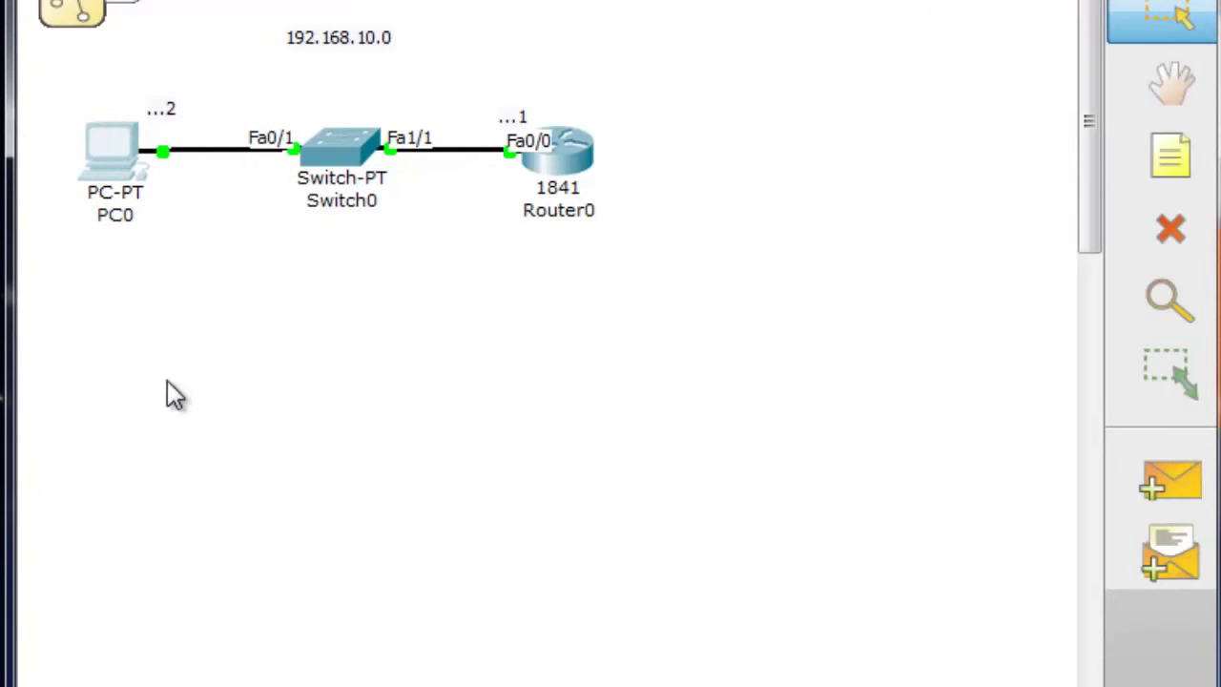
pyautogui.click(94, 154)
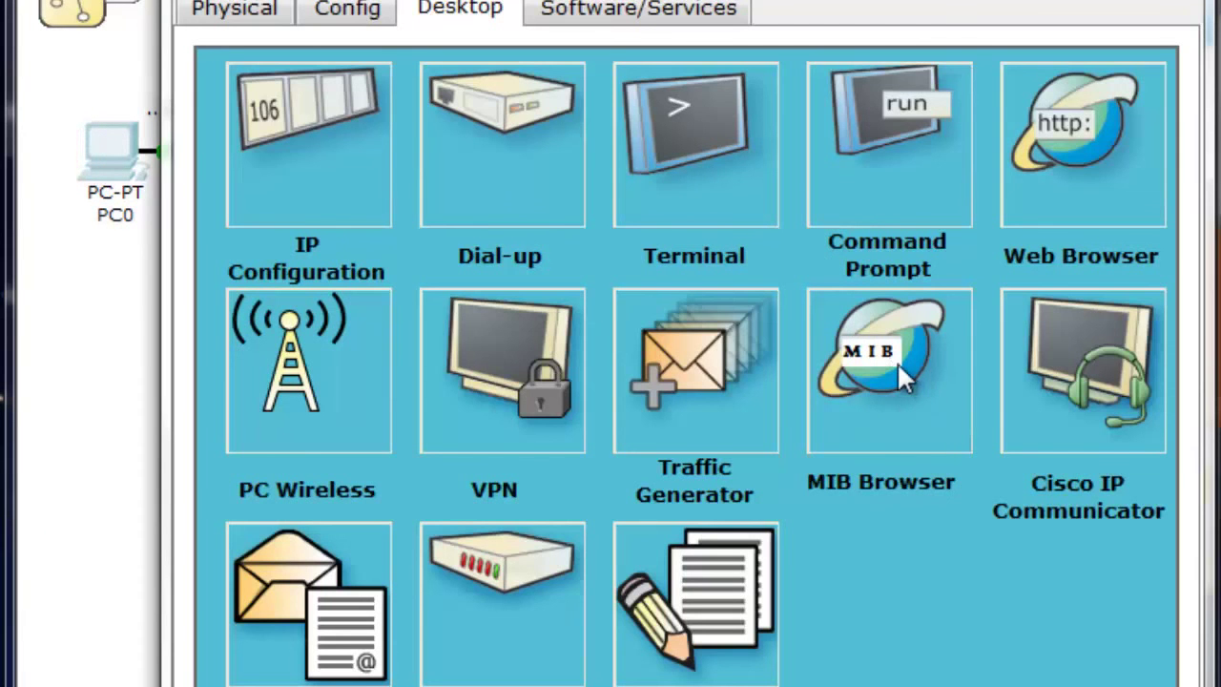
pyautogui.click(896, 362)
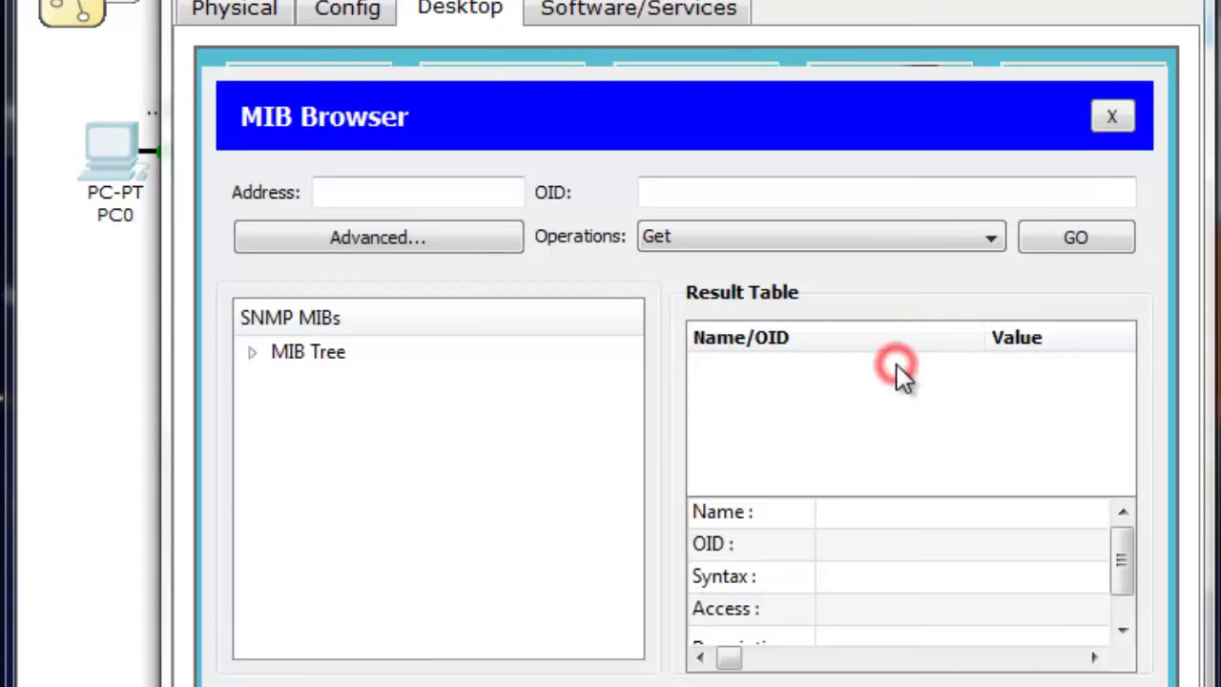
pyautogui.click(419, 239)
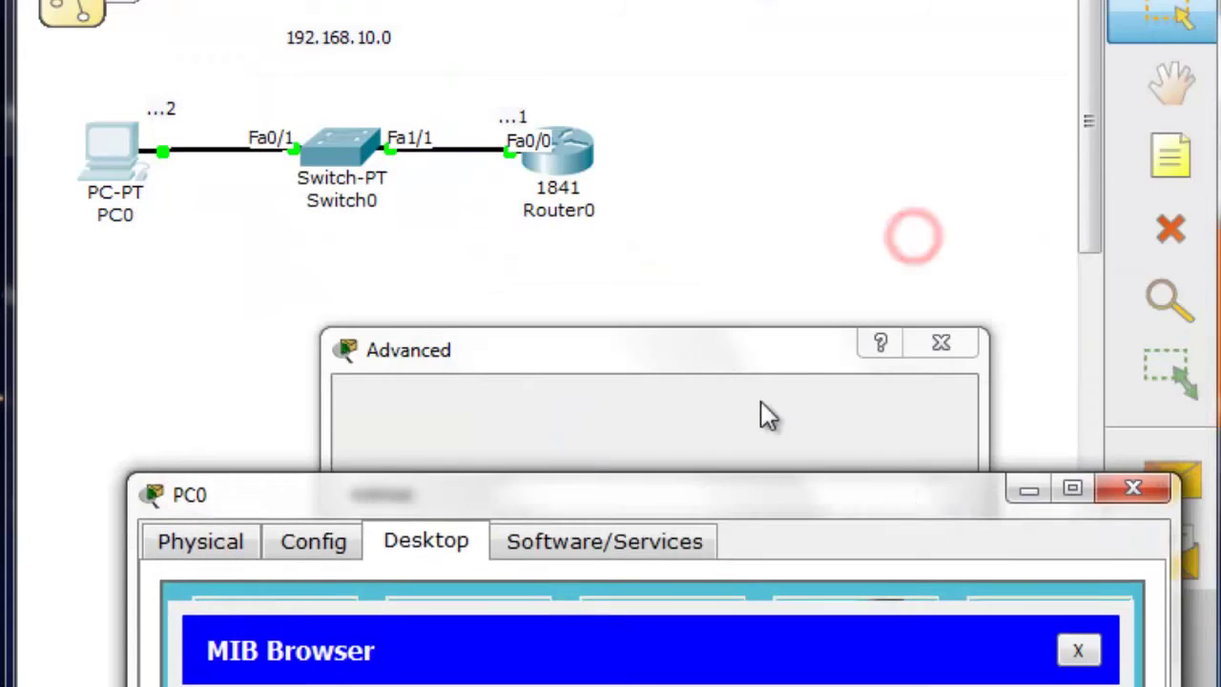
pyautogui.click(727, 363)
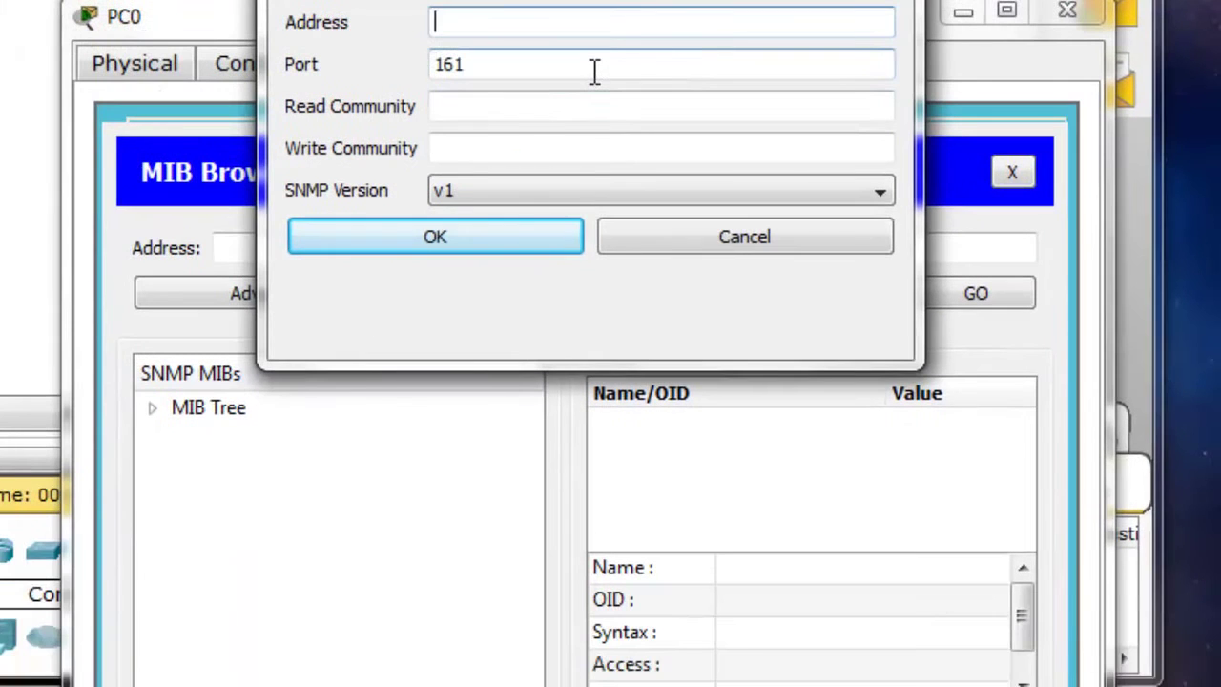
pyautogui.write('192.168.')
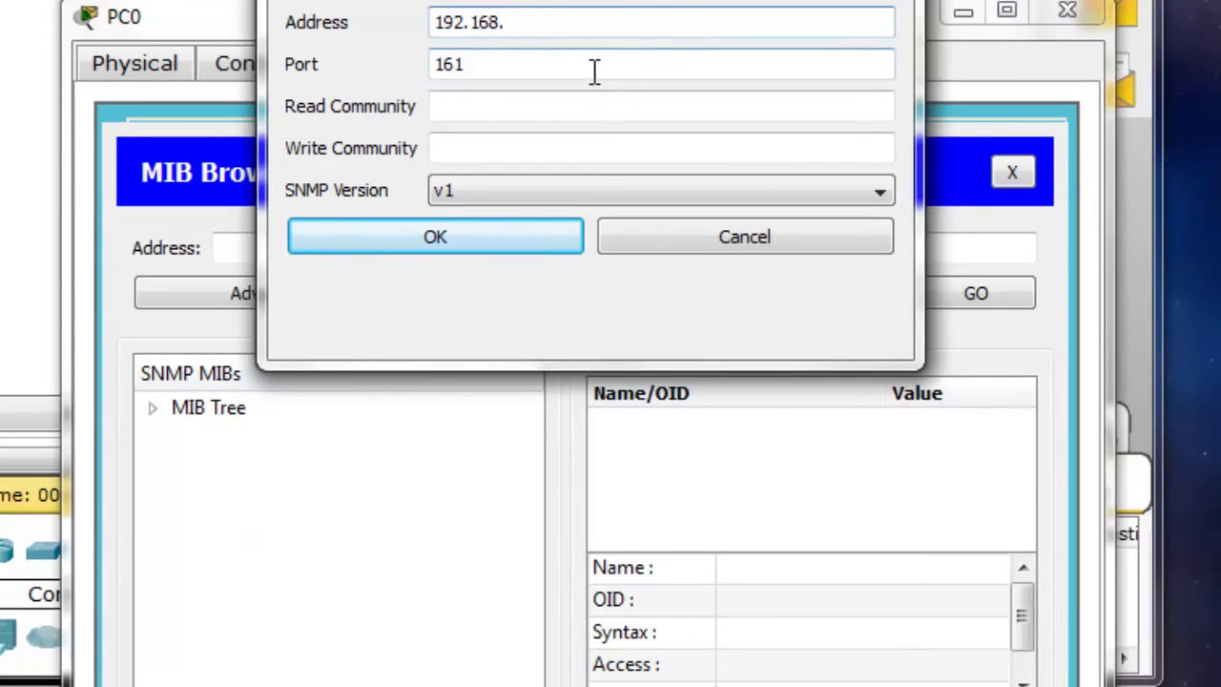
pyautogui.write('10.1')
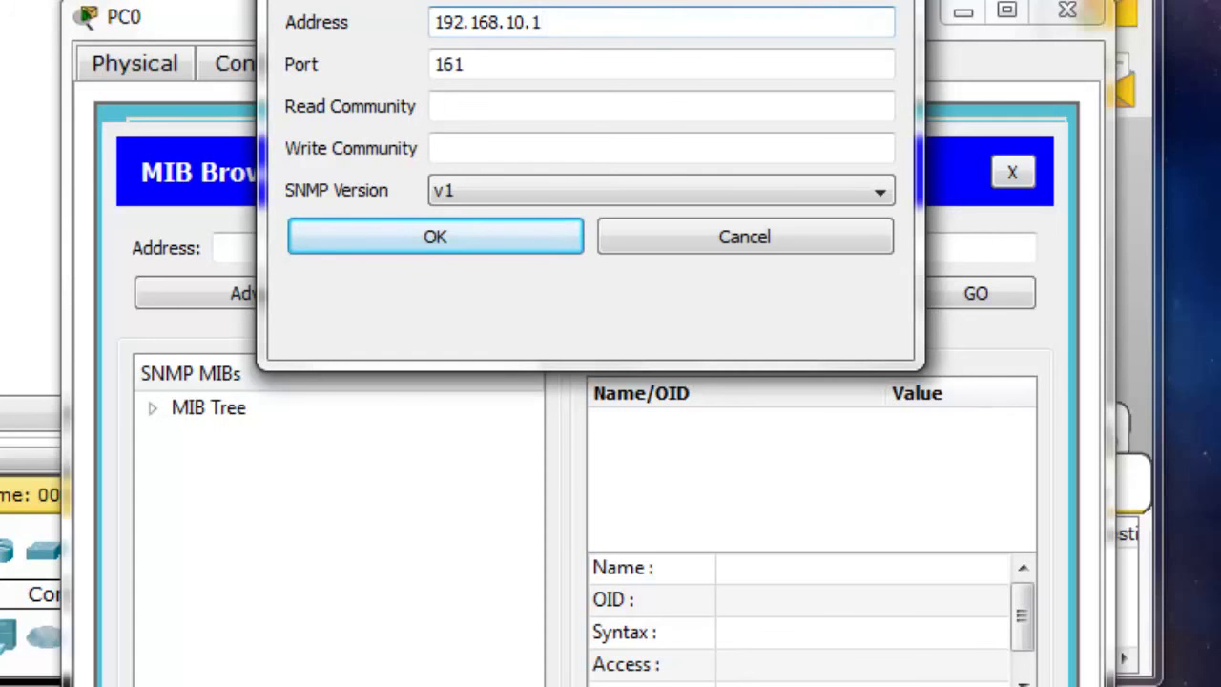
# Enter the read and write community strings, select SNMP version v3 and confirm the advanced settings
pyautogui.click(519, 109)
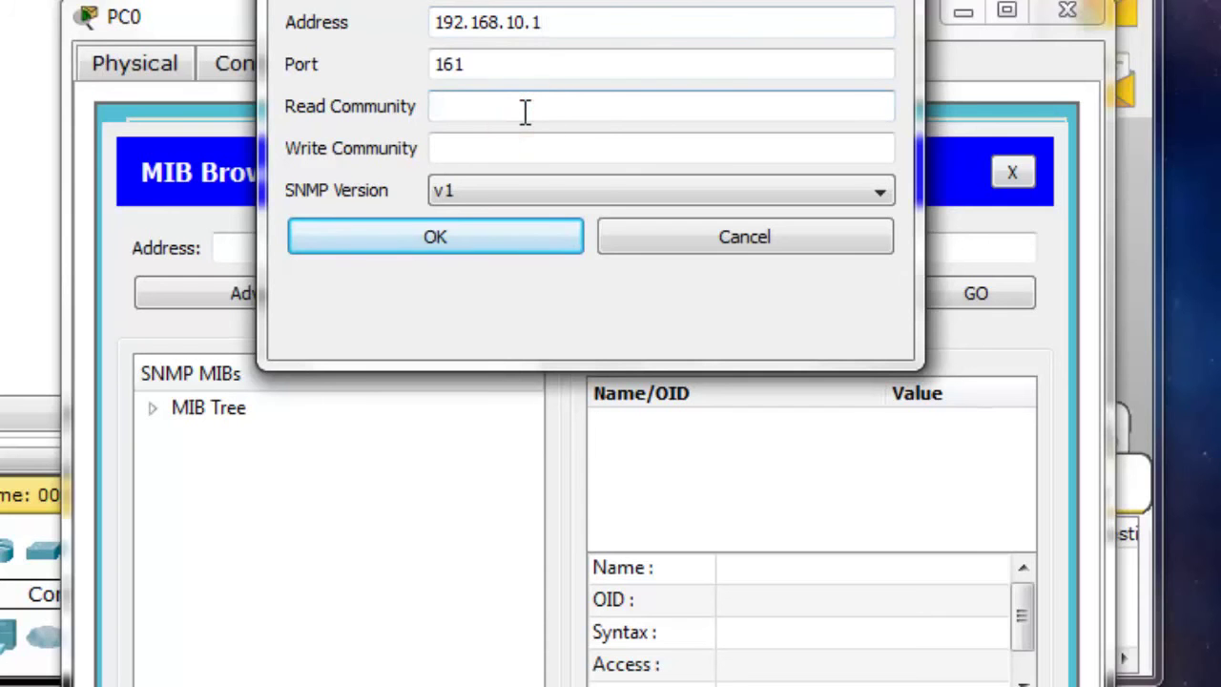
pyautogui.write('pub')
pyautogui.press('Tab')
pyautogui.write('pri')
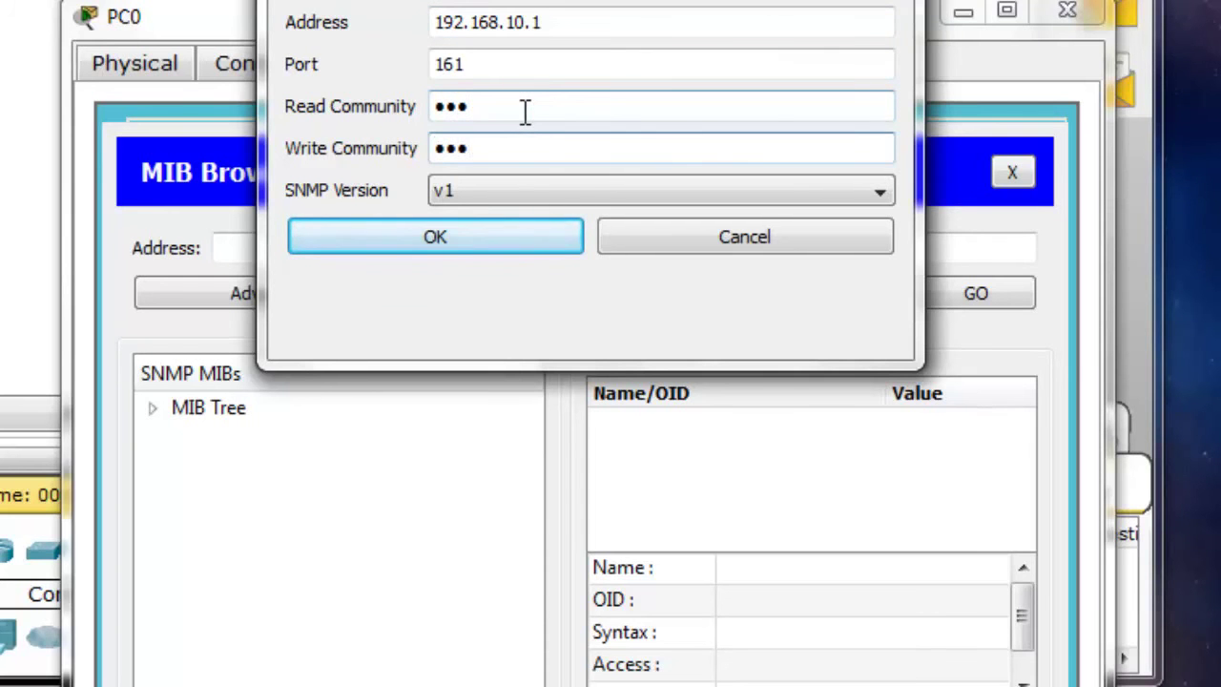
pyautogui.click(566, 186)
pyautogui.click(526, 265)
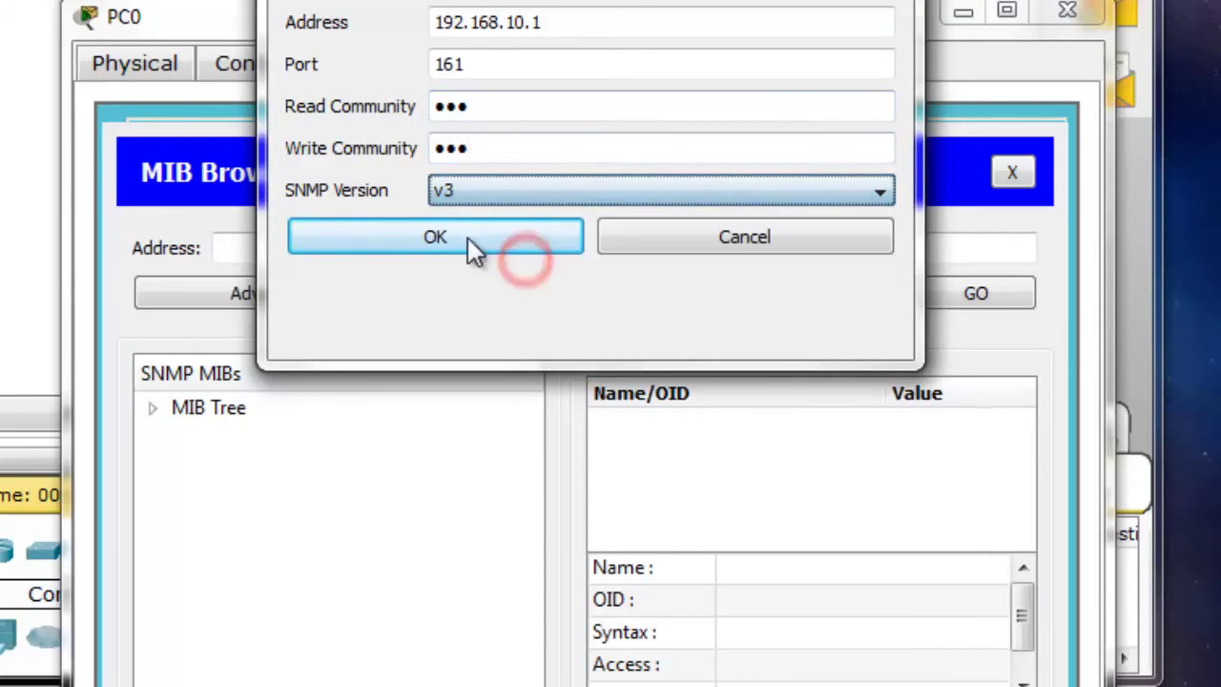
pyautogui.click(468, 237)
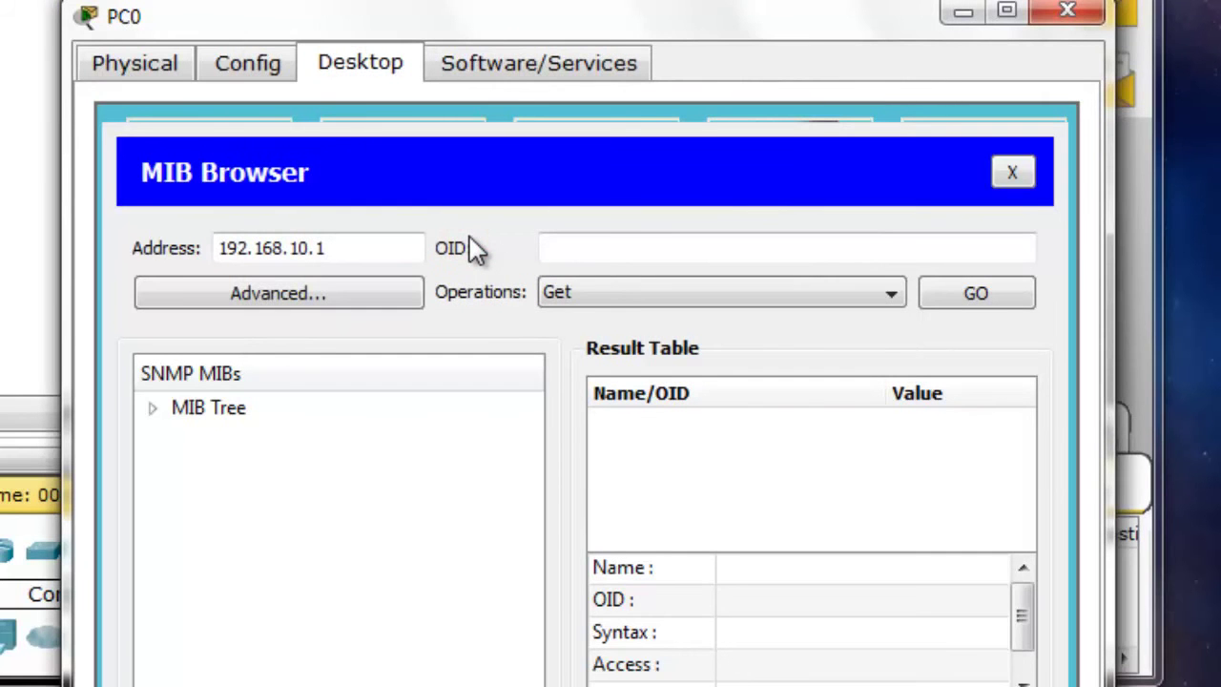
# Expand the MIB tree through router_std MIBs, .iso, .org, .dod, .internet, .mgmt and .mib-2 to the .system entries
pyautogui.click(152, 408)
pyautogui.click(185, 436)
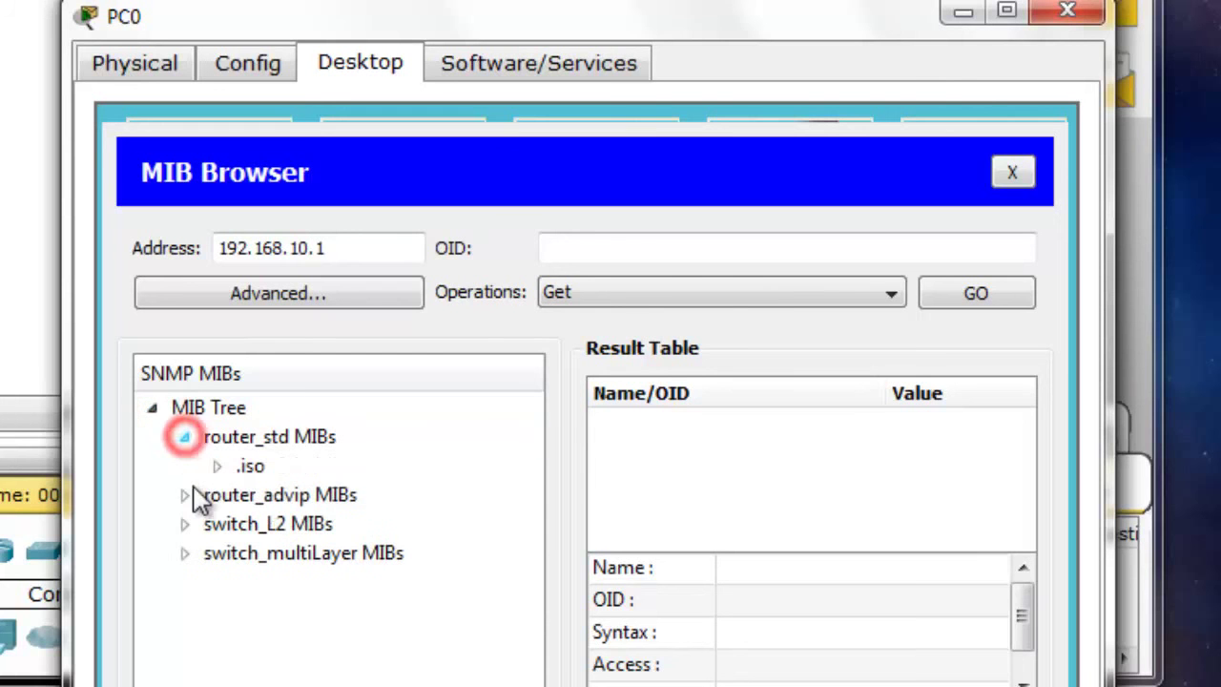
pyautogui.click(218, 466)
pyautogui.click(248, 495)
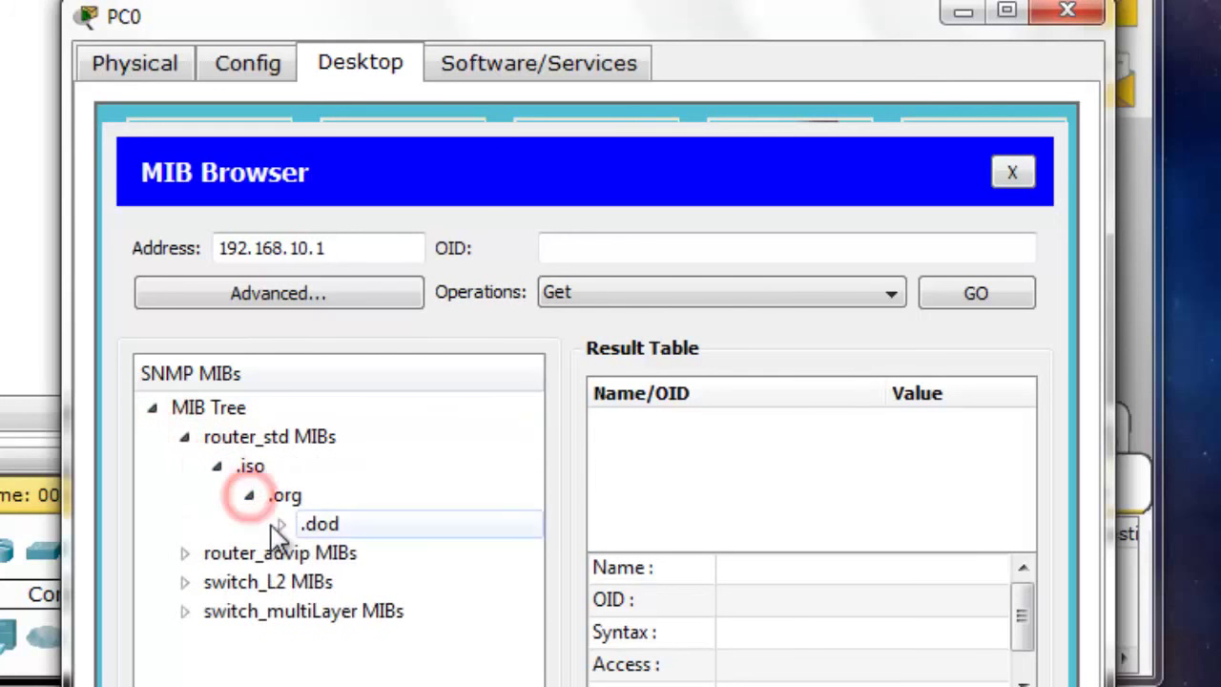
pyautogui.click(276, 524)
pyautogui.click(313, 553)
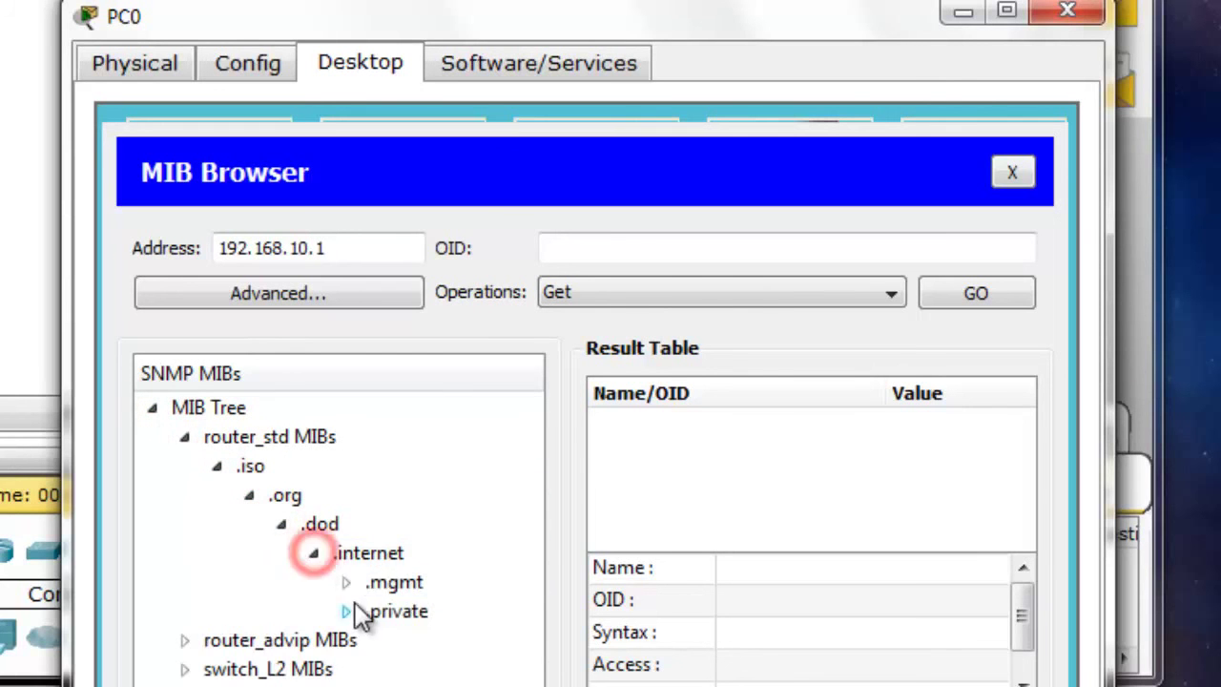
pyautogui.click(350, 583)
pyautogui.click(375, 610)
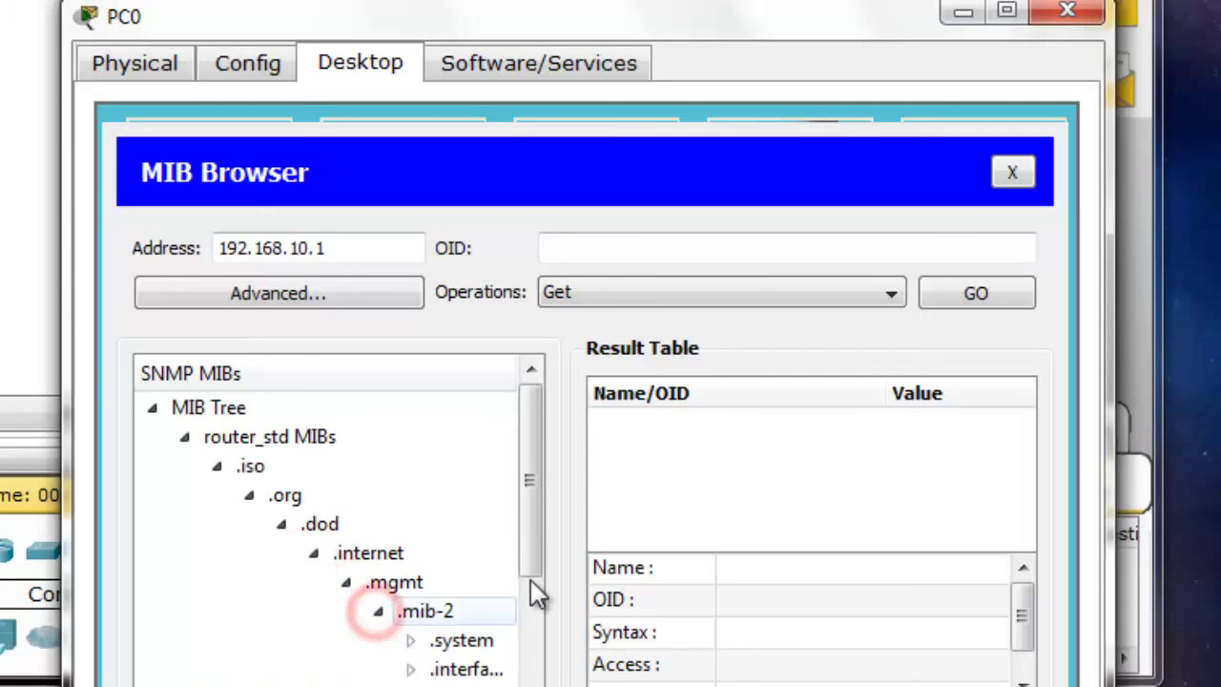
pyautogui.moveTo(531, 579); pyautogui.dragTo(537, 610)
pyautogui.moveTo(563, 559); pyautogui.dragTo(666, 570)
pyautogui.click(410, 553)
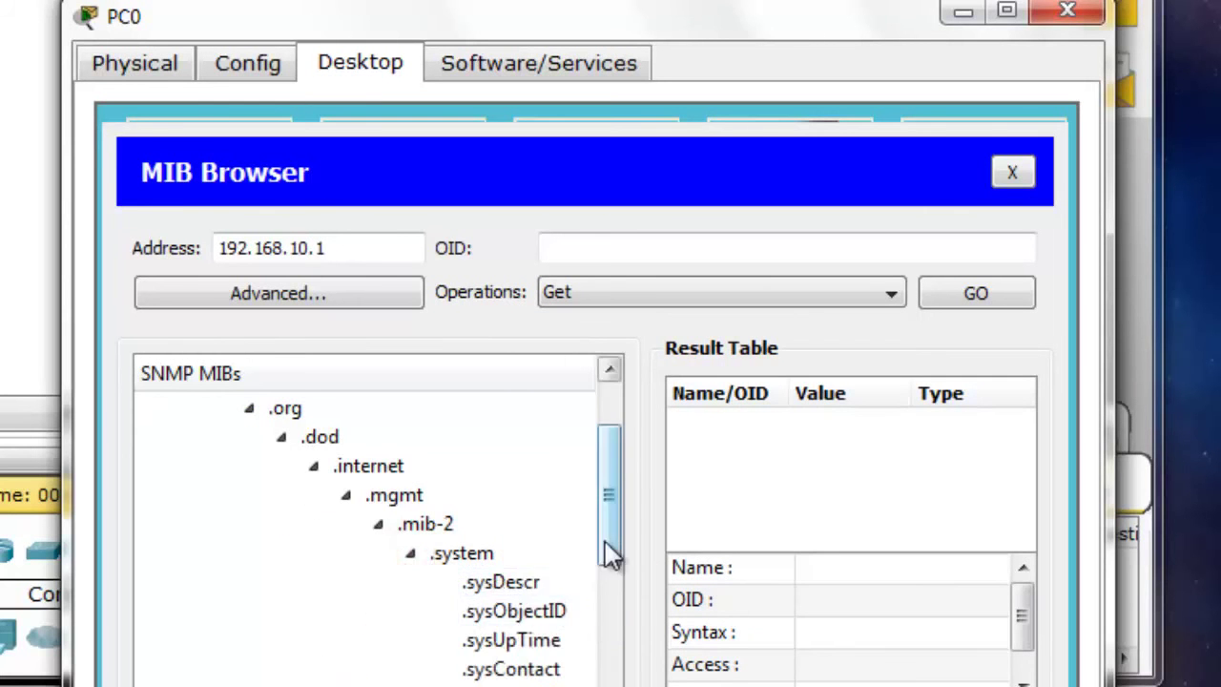
# Run a Get operation on .sysName under .system and select the returned row
pyautogui.moveTo(608, 542); pyautogui.dragTo(610, 600)
pyautogui.click(527, 584)
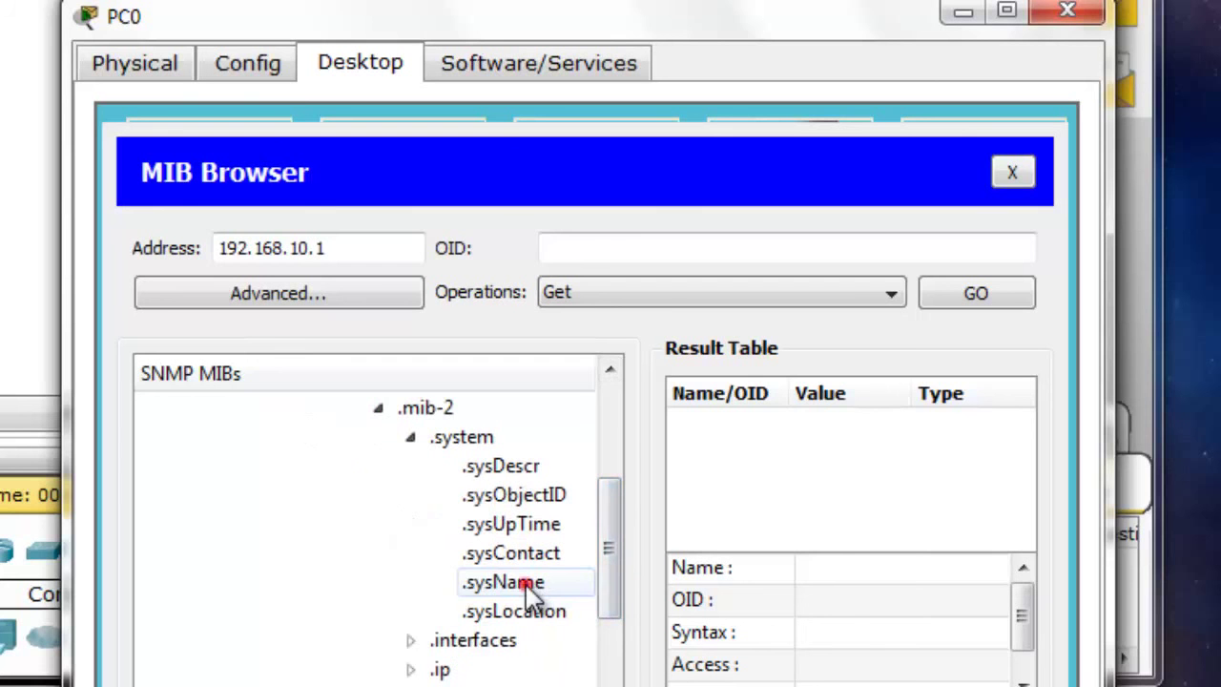
pyautogui.click(989, 297)
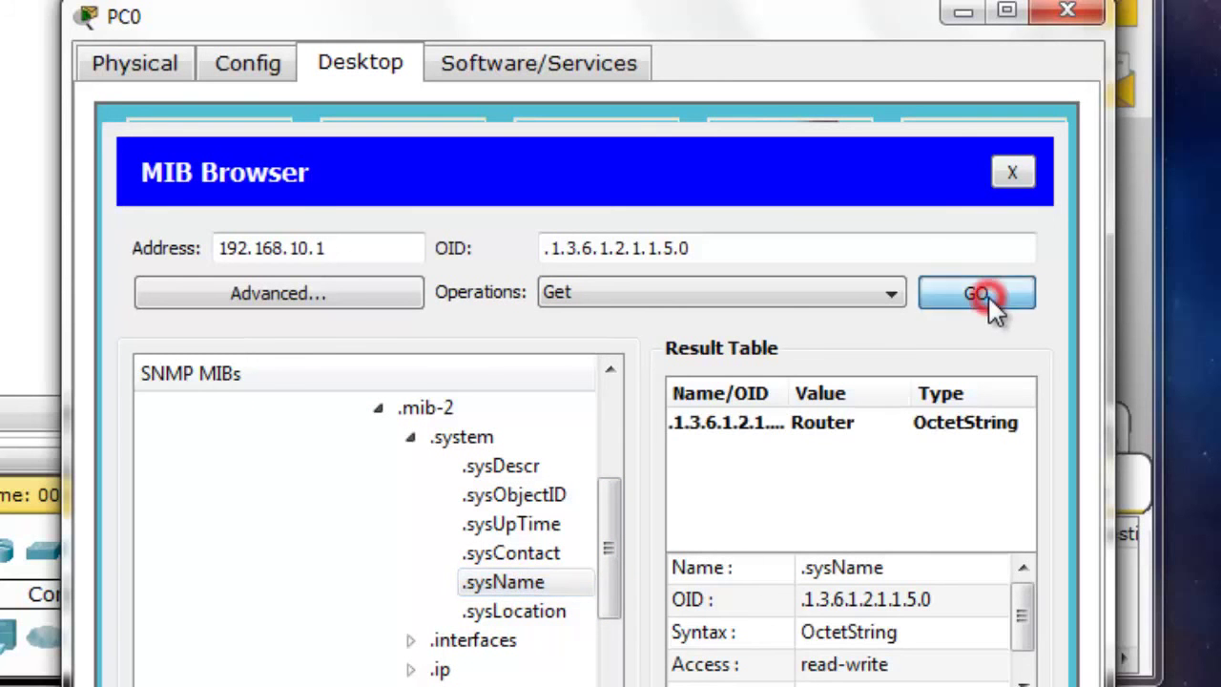
pyautogui.click(845, 425)
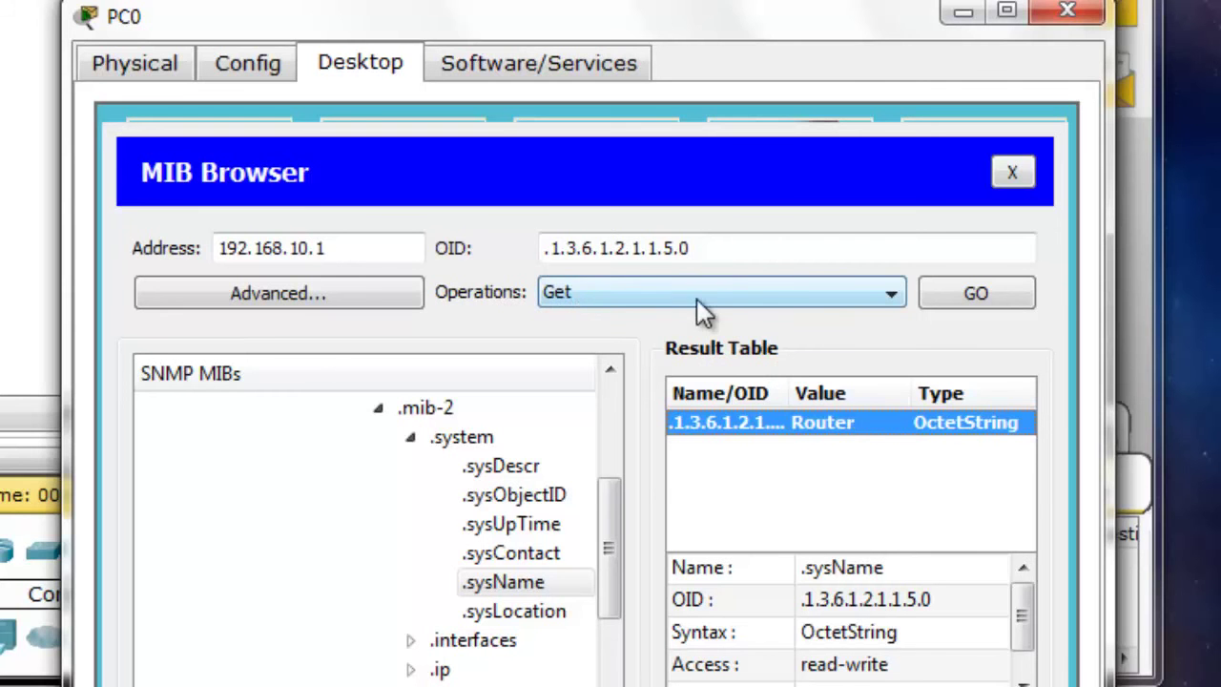
# Run a Set operation on OID .1.3.6.1.2.1.1.5.0 with data type OctetString and value RouterA
pyautogui.click(880, 295)
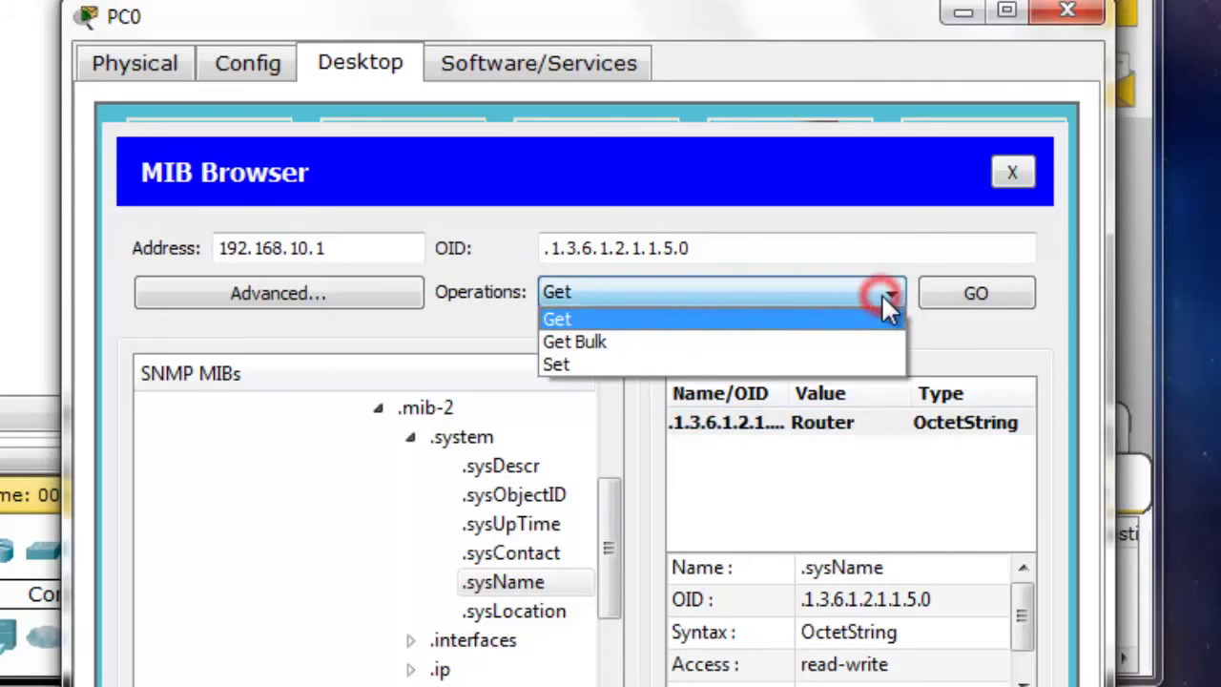
pyautogui.click(606, 366)
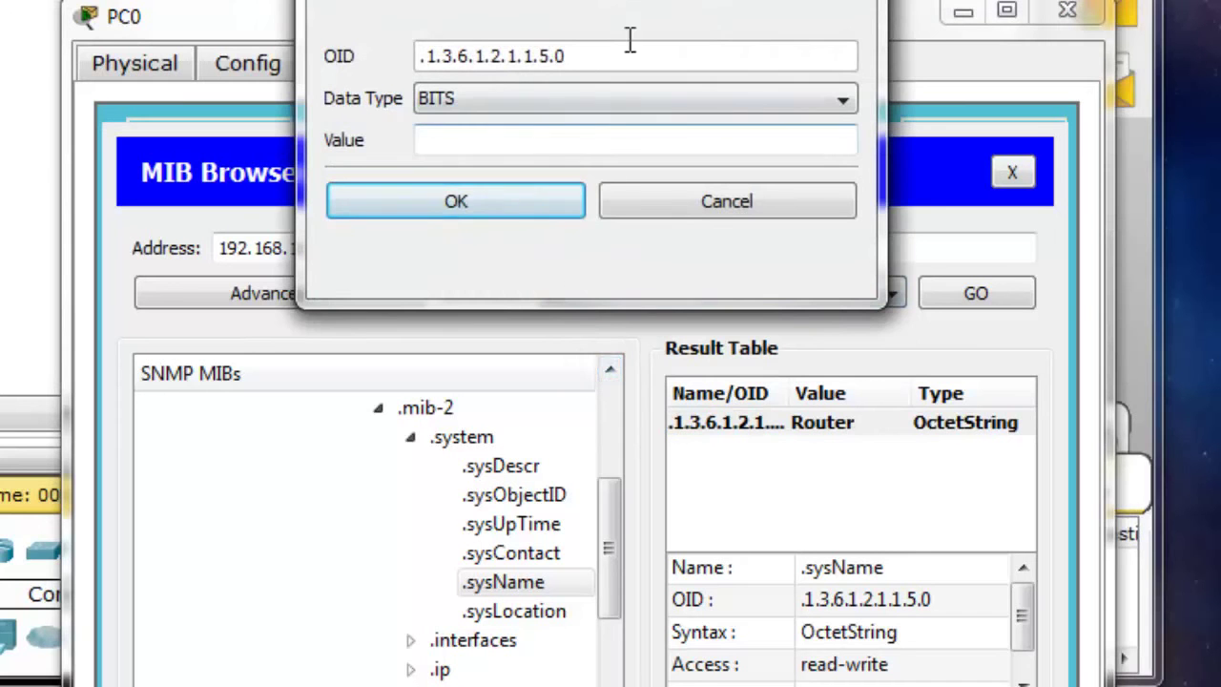
pyautogui.moveTo(668, 0); pyautogui.dragTo(473, 17)
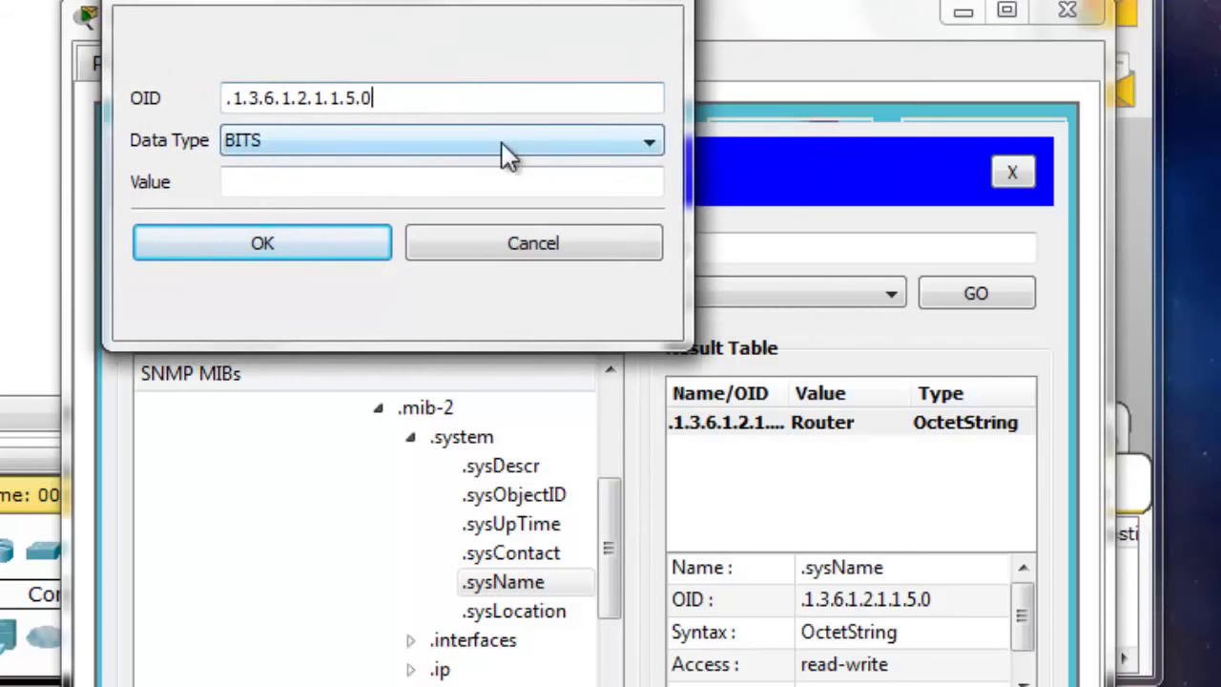
pyautogui.click(618, 142)
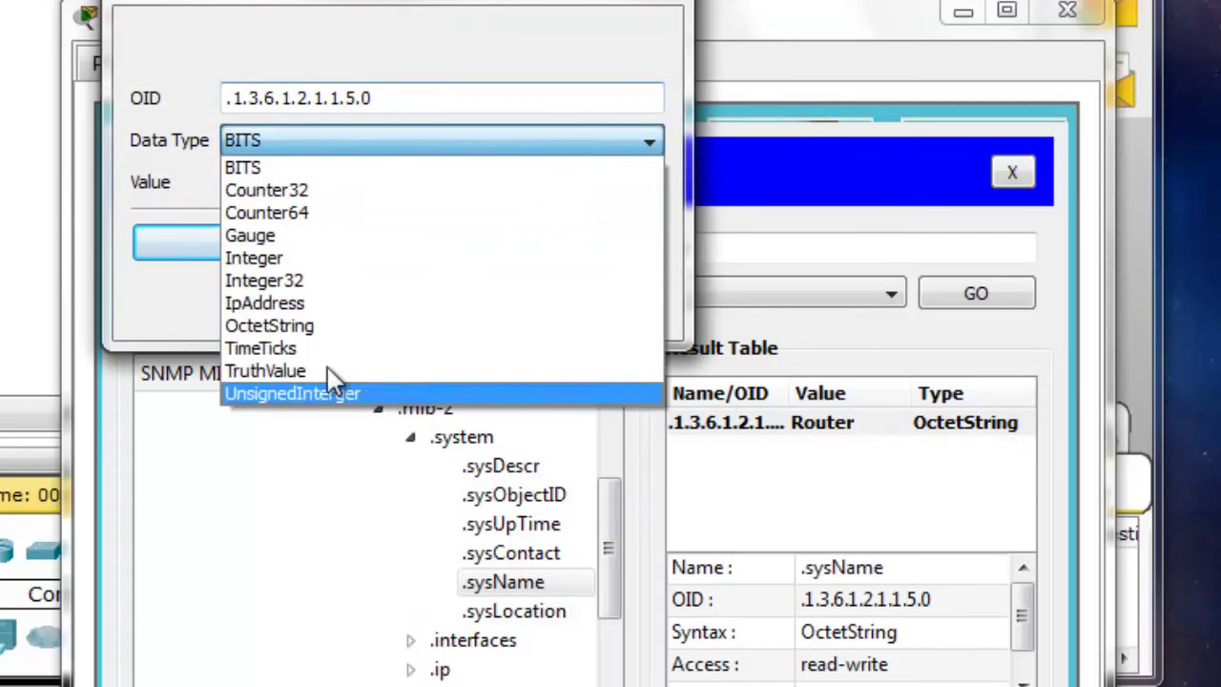
pyautogui.click(300, 329)
pyautogui.click(308, 181)
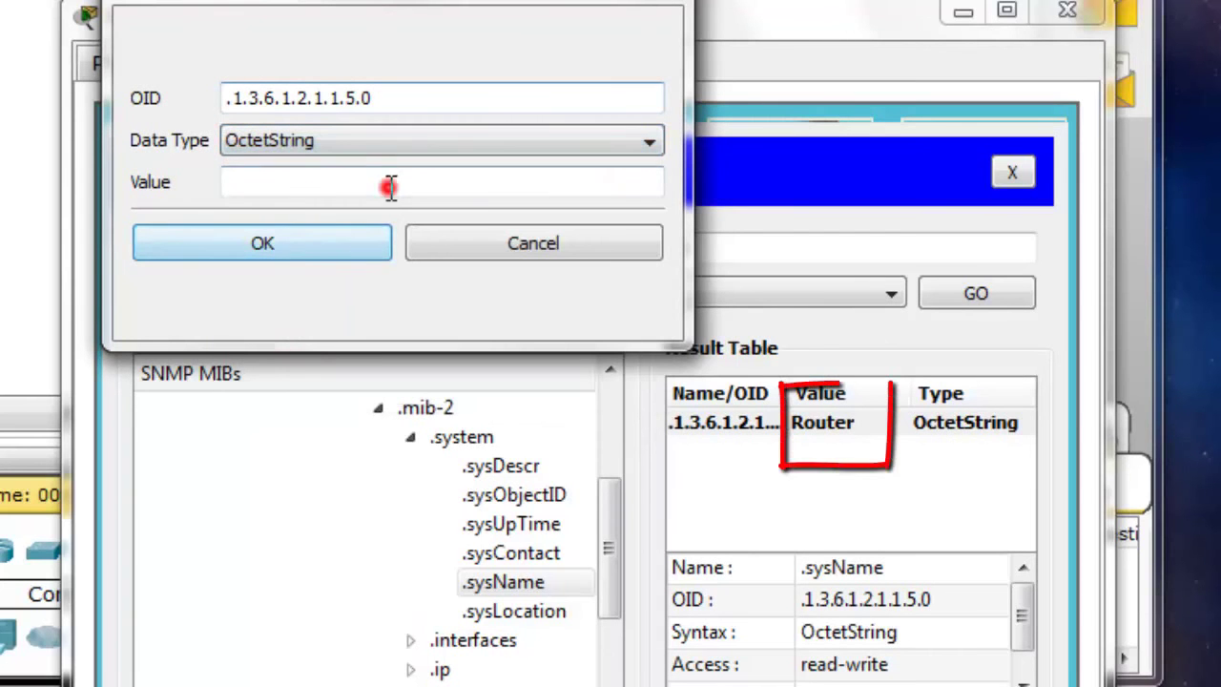
pyautogui.write('R')
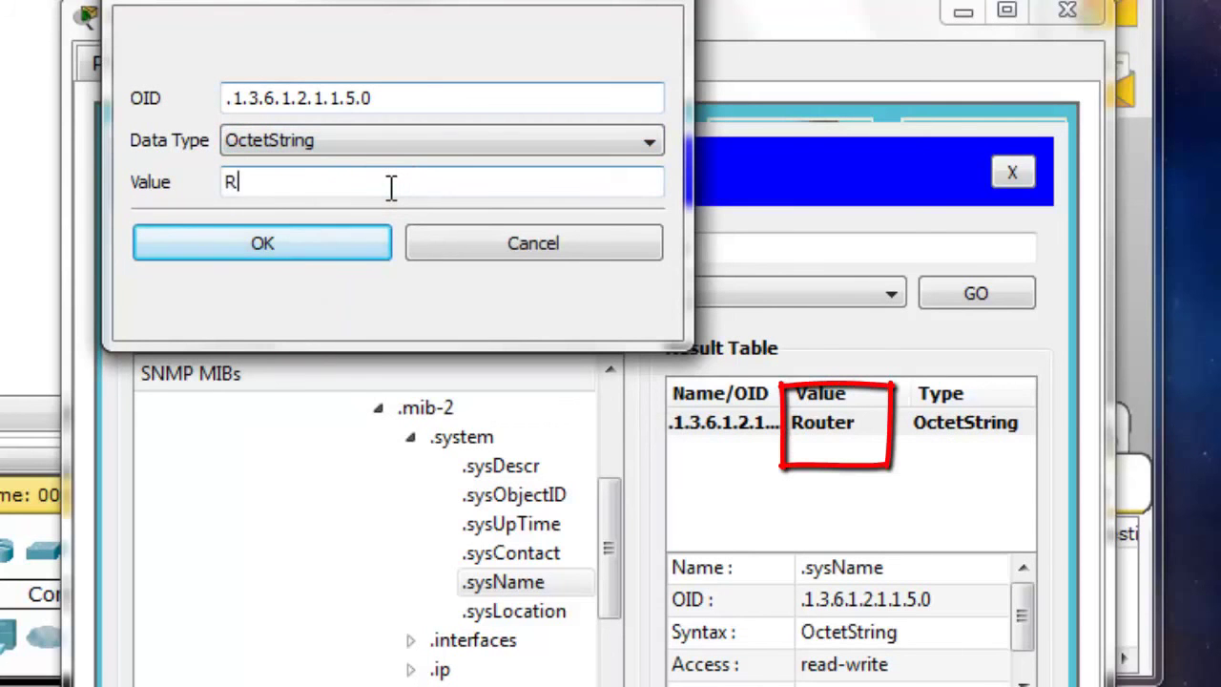
pyautogui.write('outerA')
pyautogui.click(332, 245)
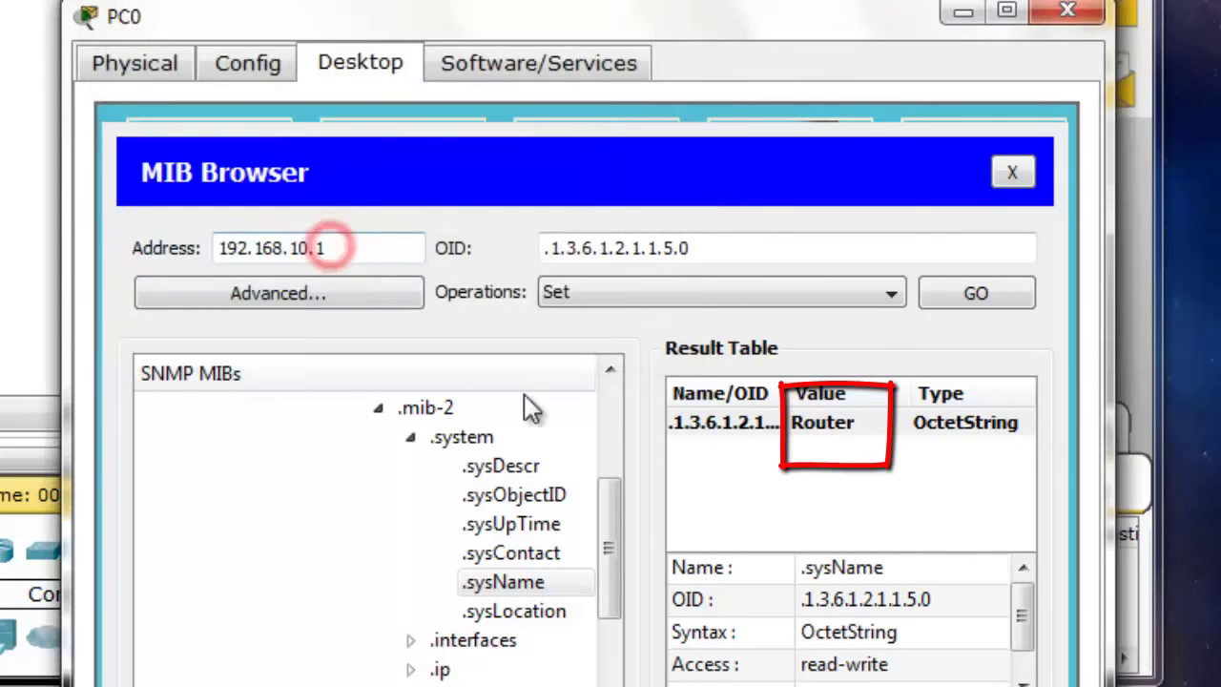
pyautogui.click(998, 298)
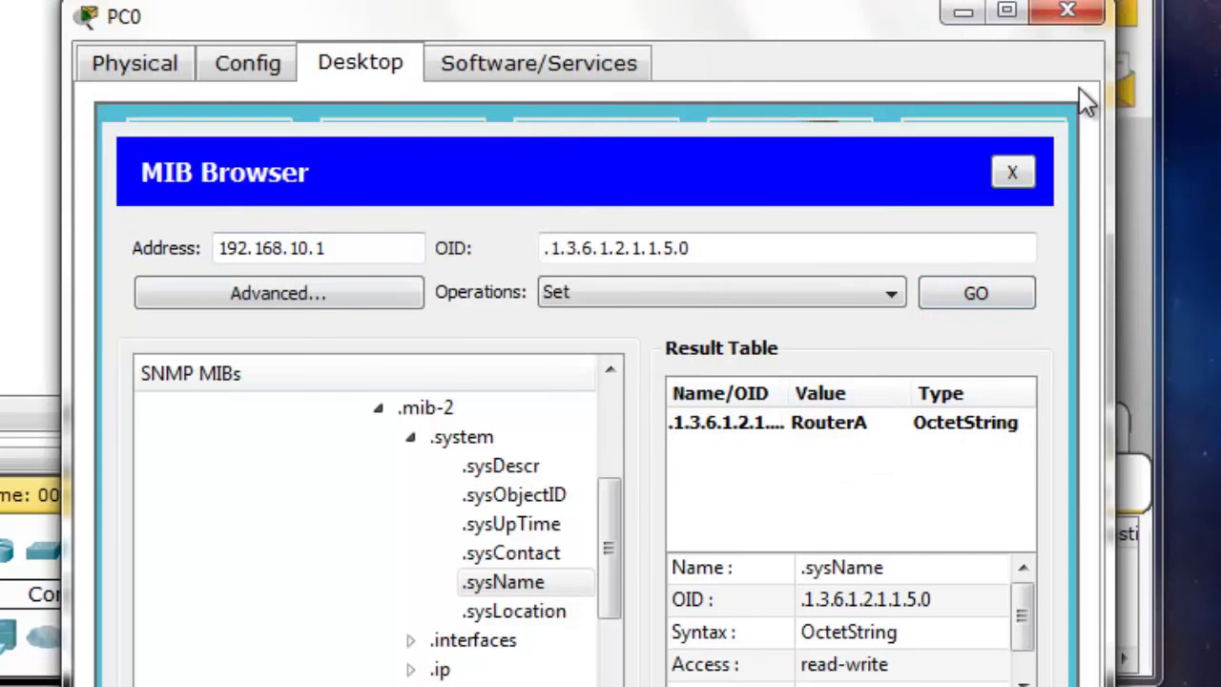
# Close PC0's window and check the hostname in Router0's global settings
pyautogui.click(1070, 15)
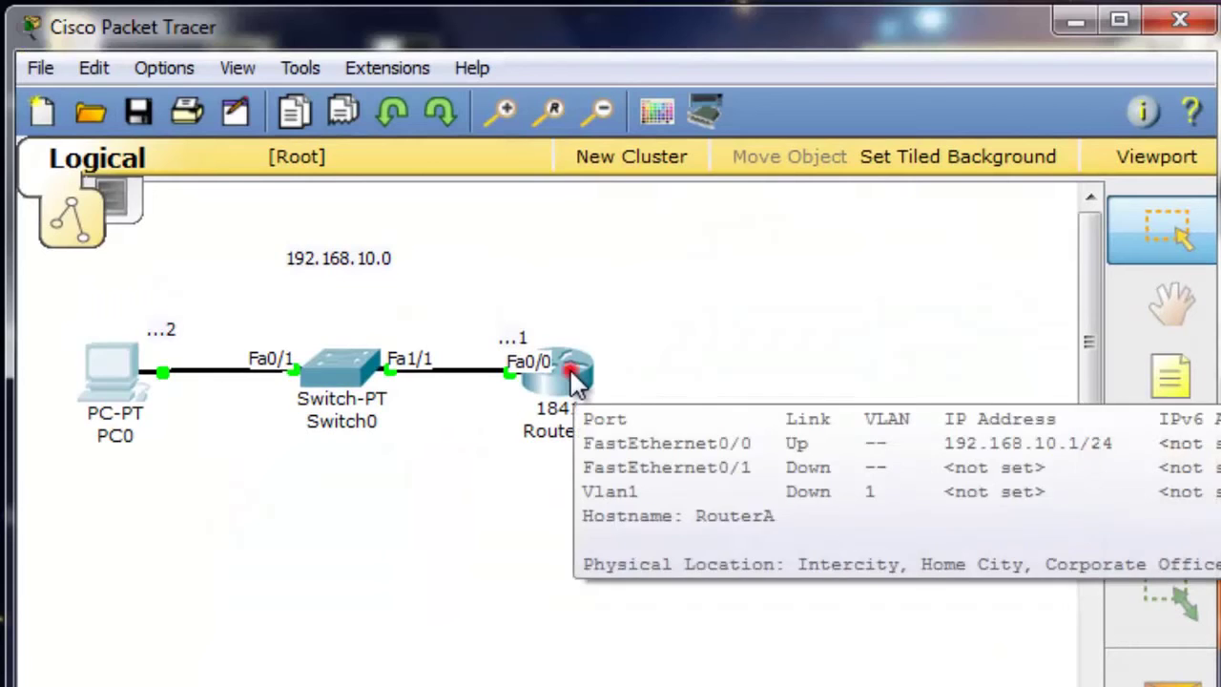
pyautogui.click(577, 379)
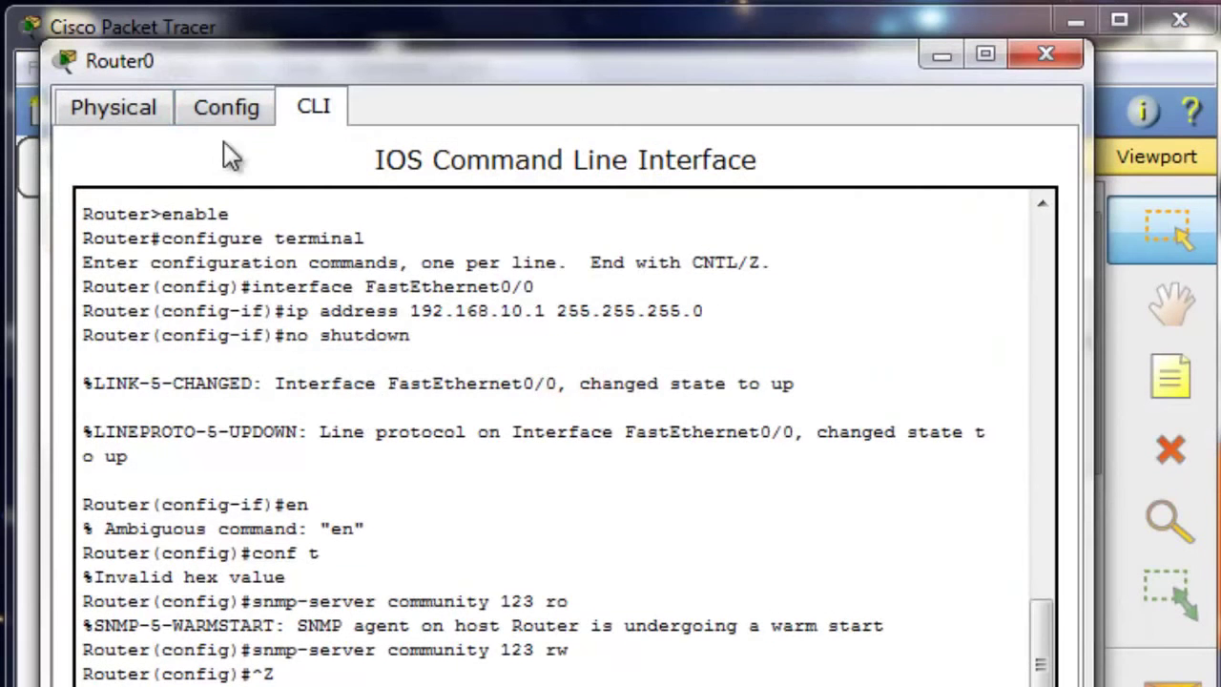
pyautogui.click(220, 110)
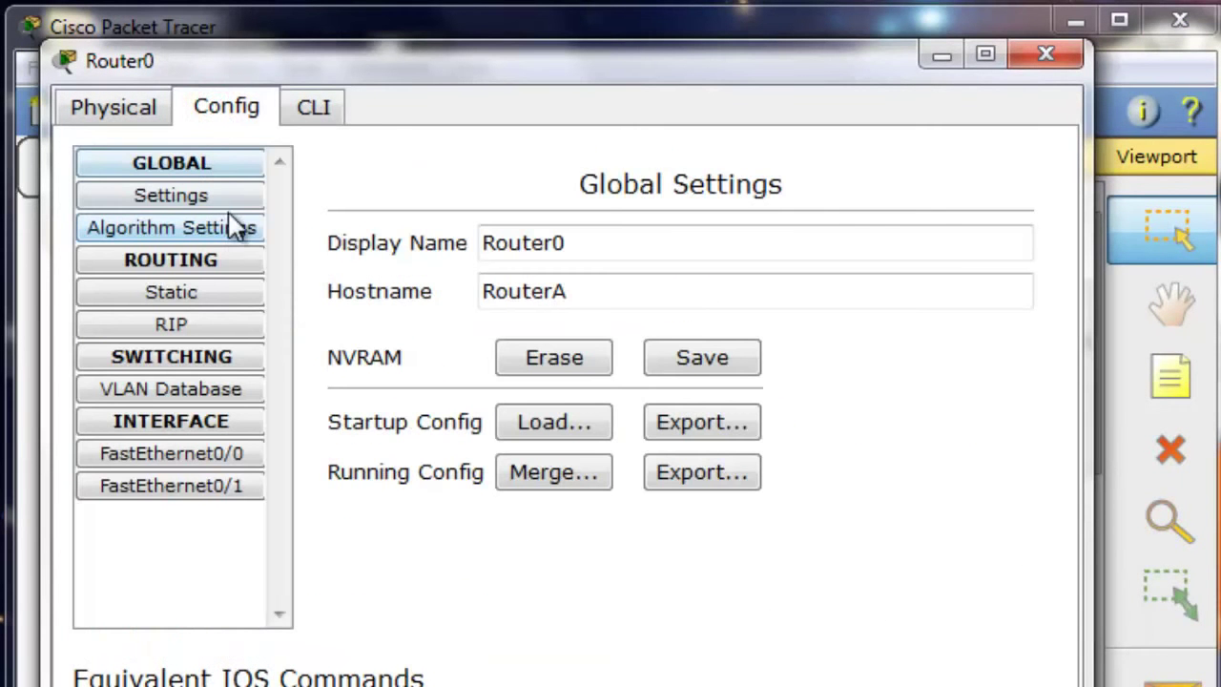
pyautogui.moveTo(594, 286); pyautogui.dragTo(477, 292)
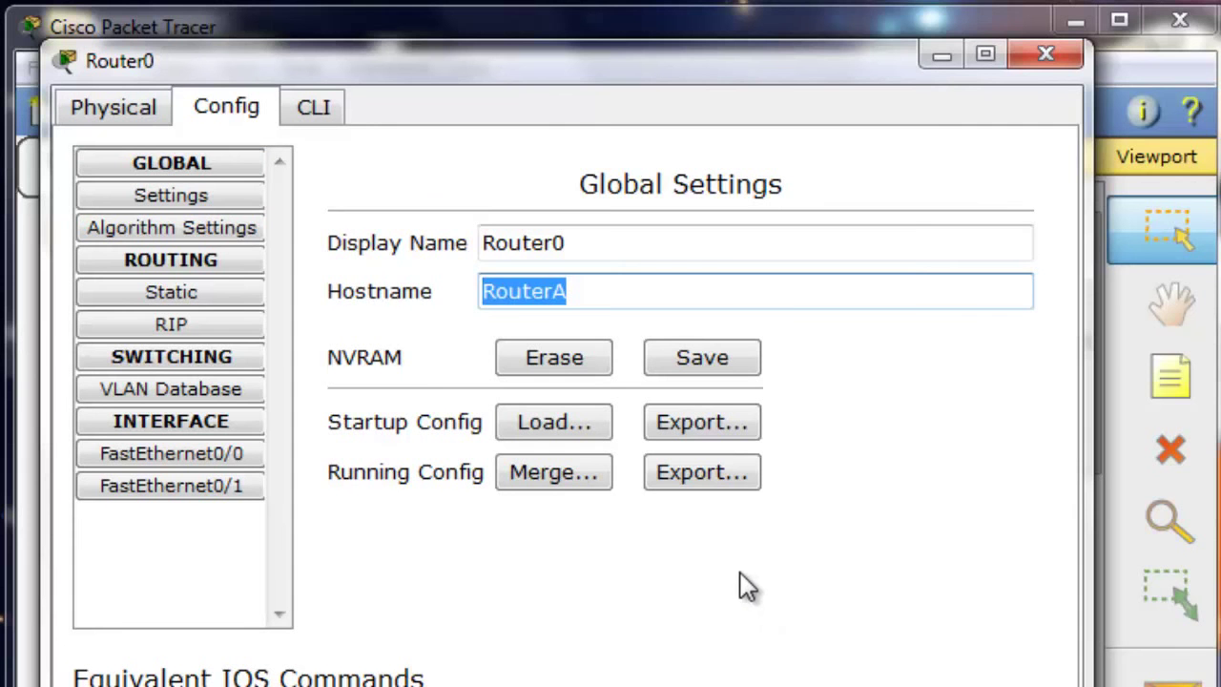
pyautogui.click(1043, 57)
pyautogui.click(265, 630)
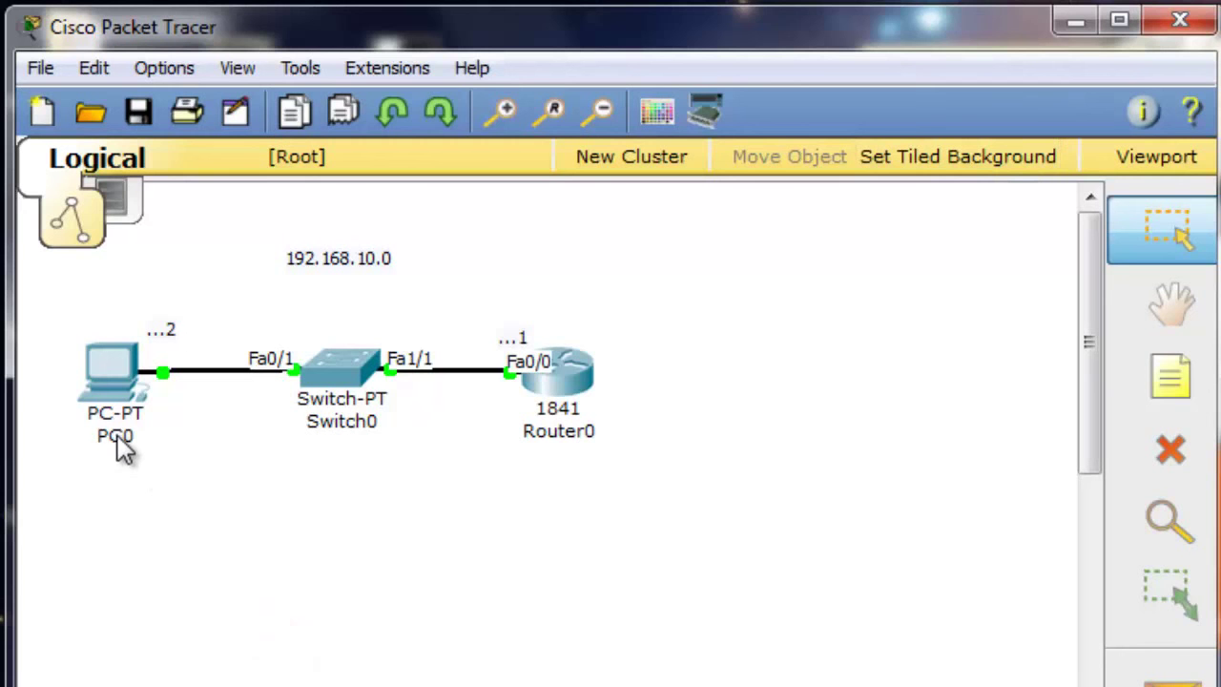
# Add a generic Router-PT to the workspace beside Router0, level with the existing devices
pyautogui.moveTo(126, 450)
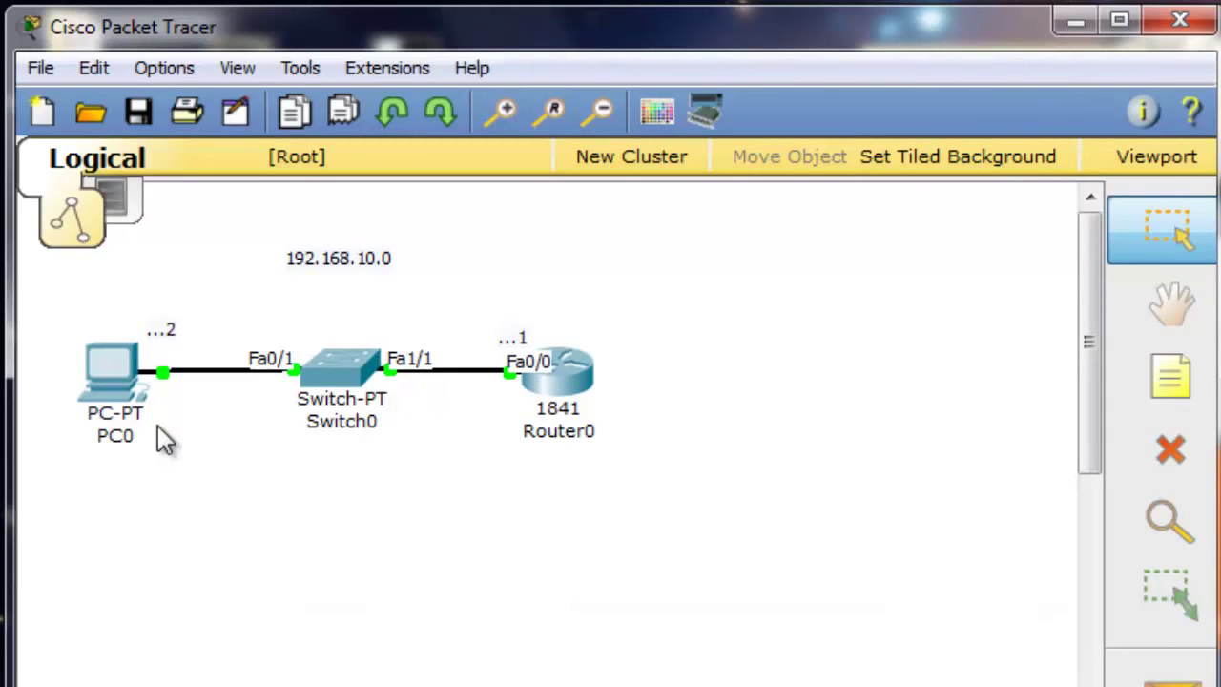
pyautogui.moveTo(563, 409)
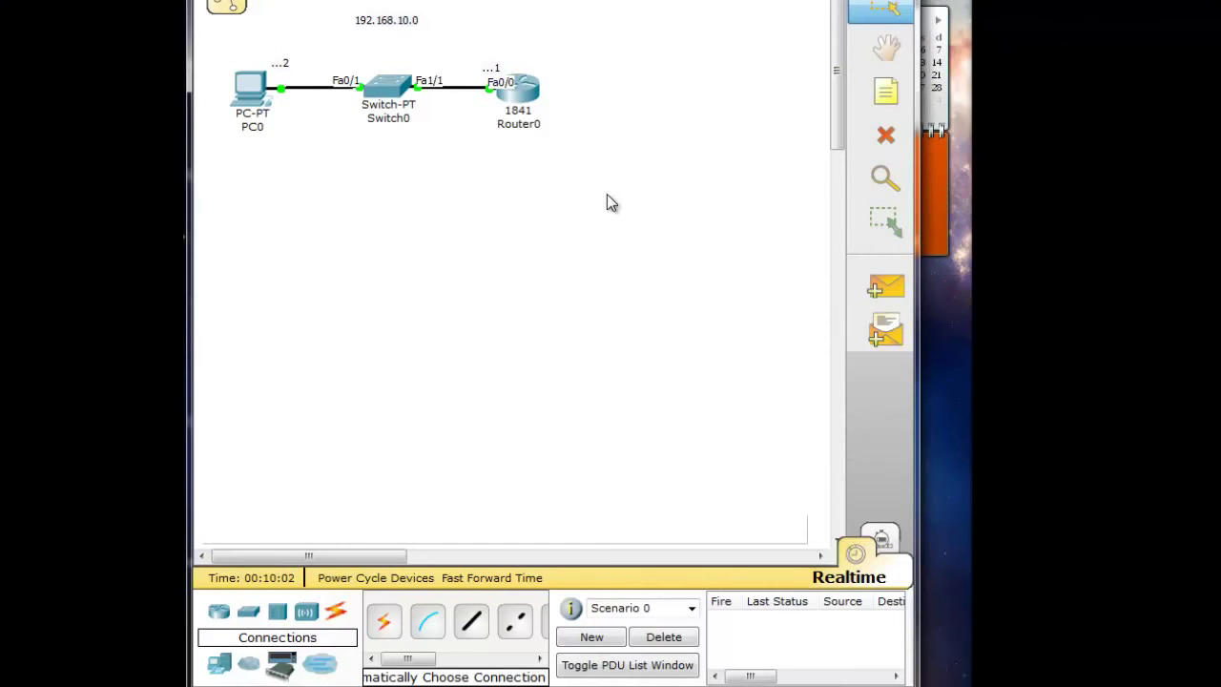
pyautogui.click(220, 616)
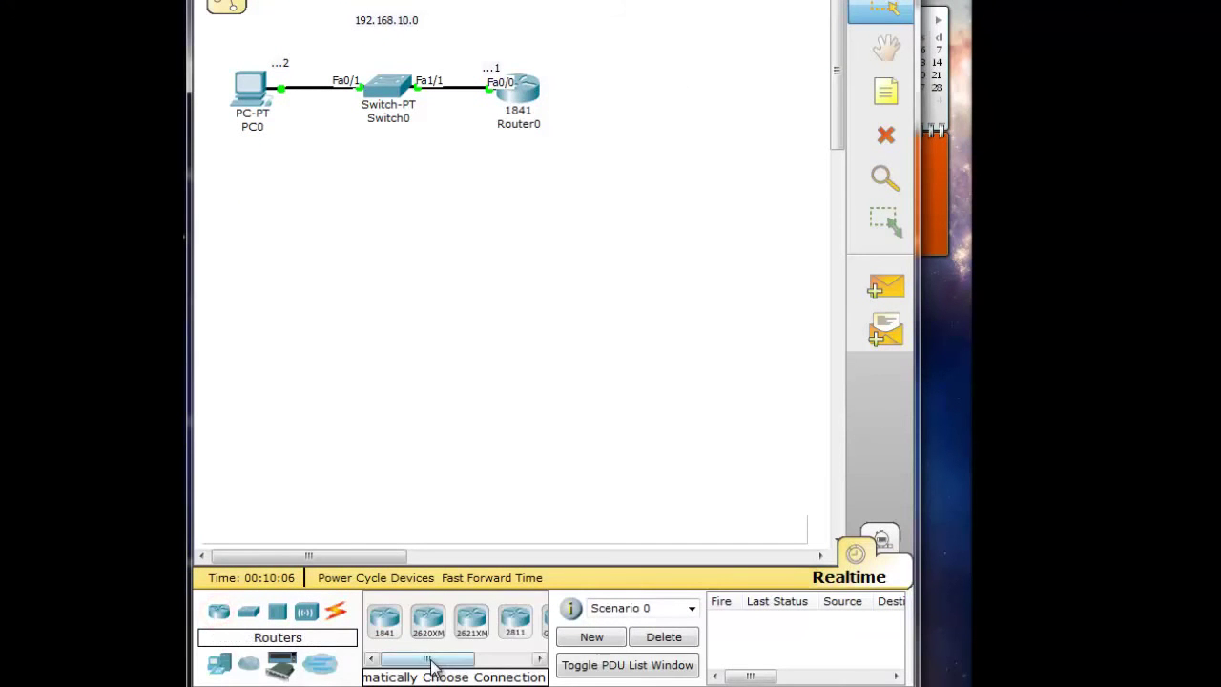
pyautogui.moveTo(425, 658); pyautogui.dragTo(471, 668)
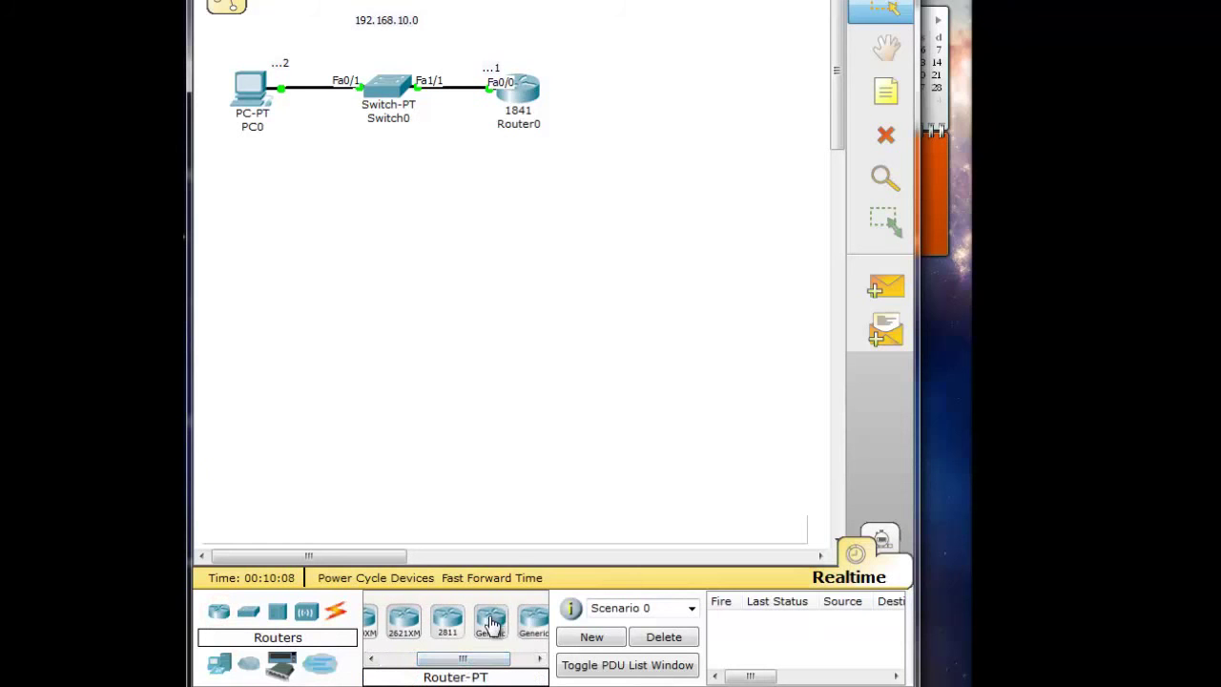
pyautogui.click(490, 620)
pyautogui.click(700, 85)
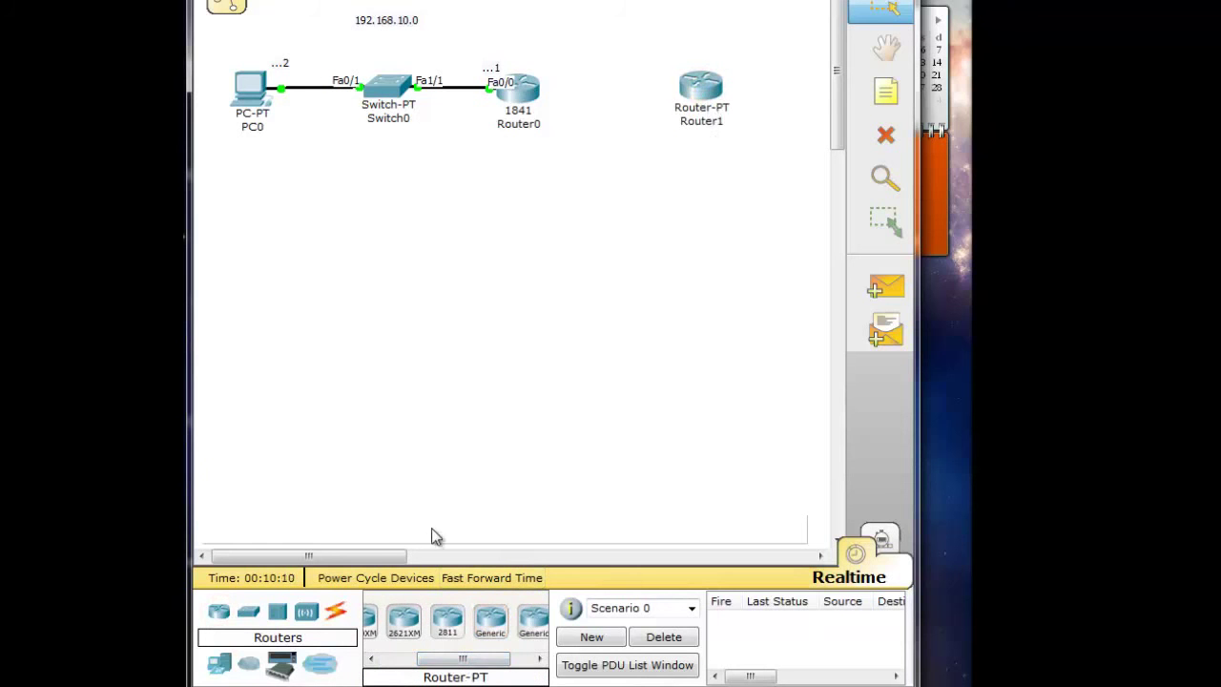
# Connect Router0 to Router1 with an automatically chosen connection
pyautogui.click(334, 611)
pyautogui.click(383, 621)
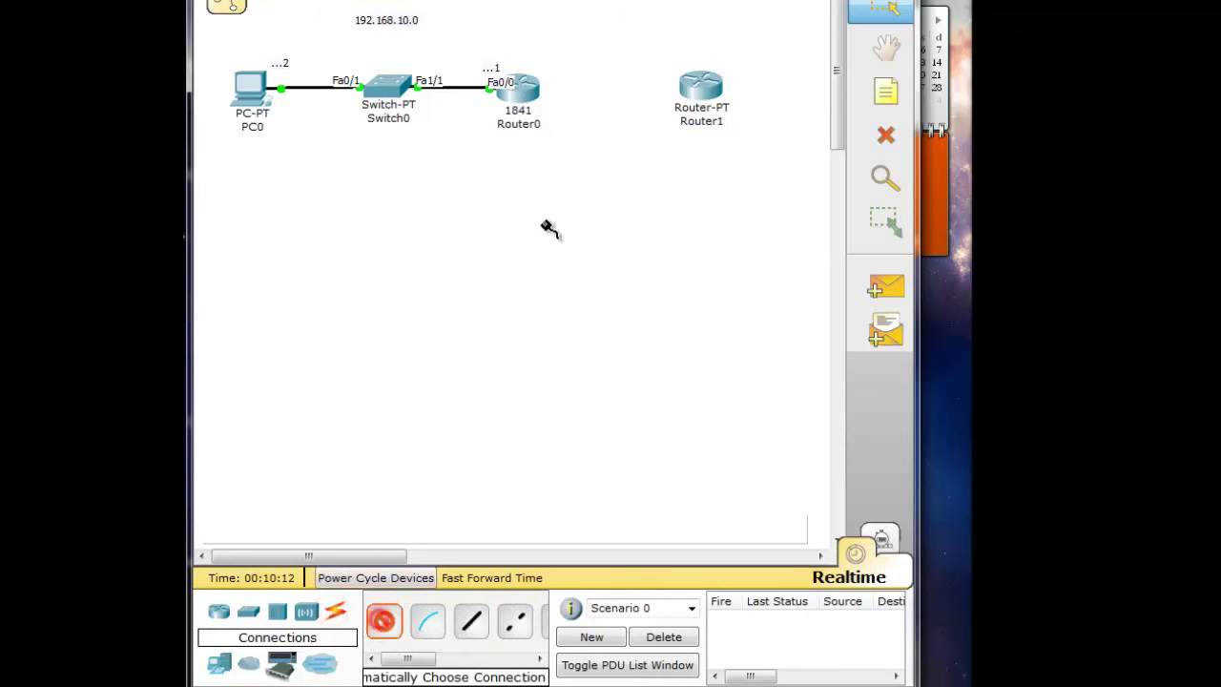
pyautogui.click(701, 88)
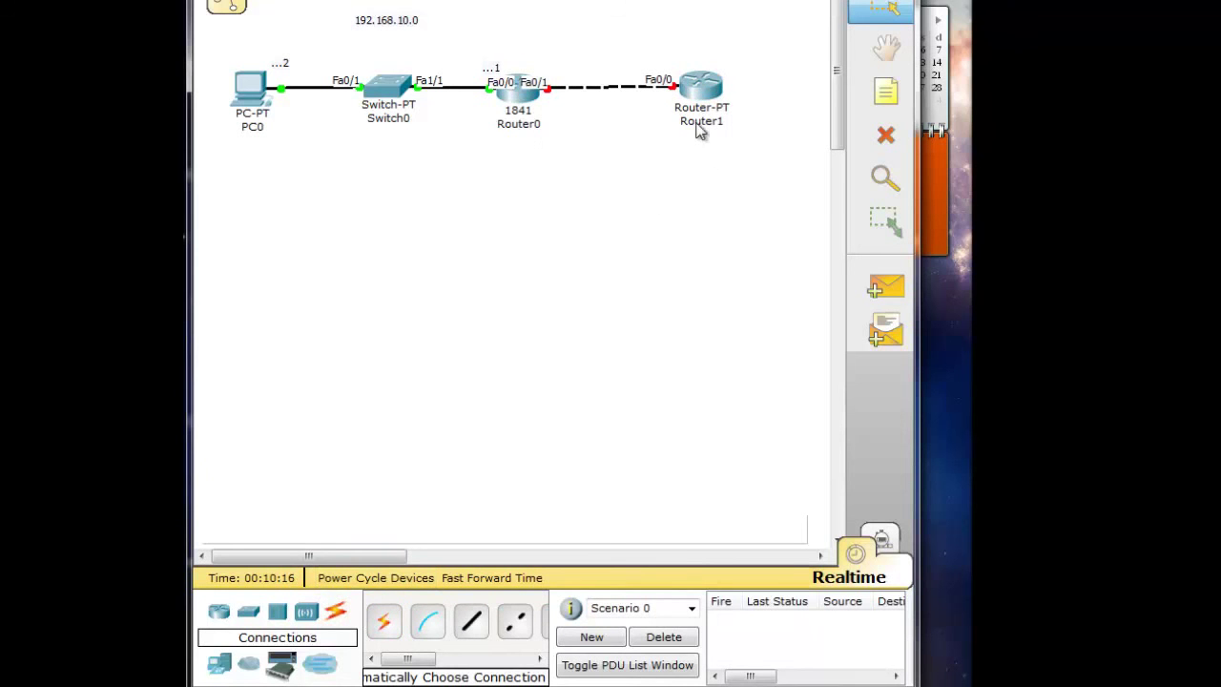
pyautogui.click(703, 92)
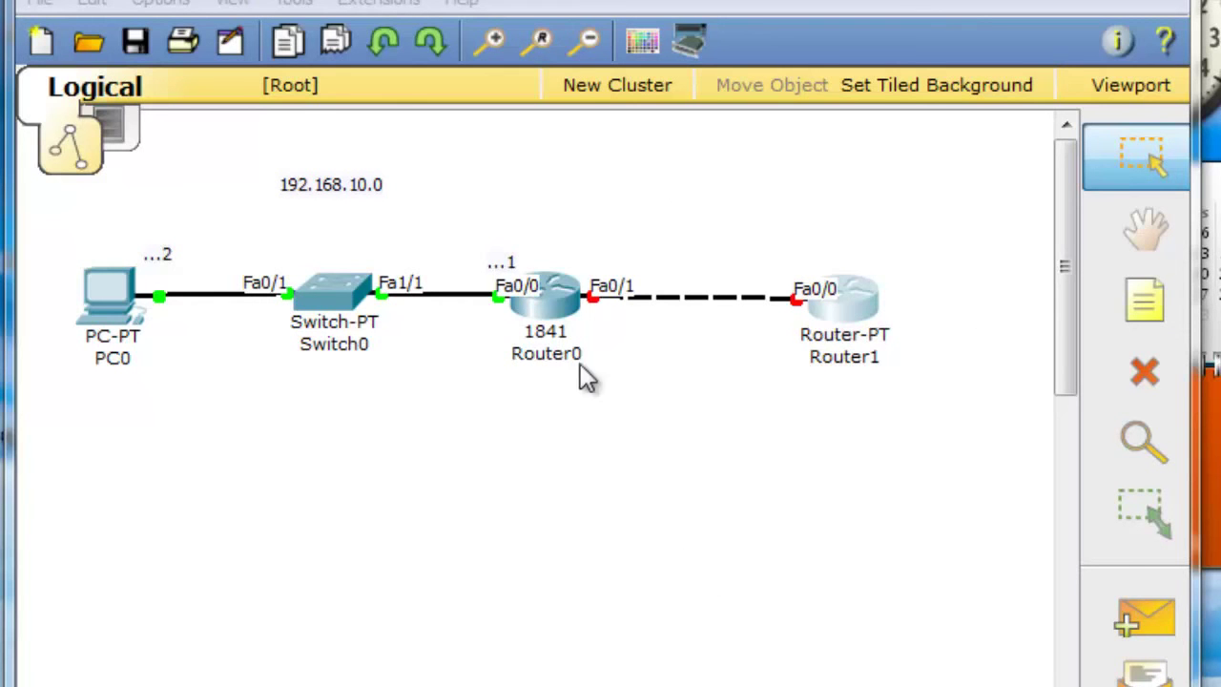
# Add a 192.168.20.0 network label and position it above the link between Router0 and Router1
pyautogui.click(1118, 315)
pyautogui.click(667, 200)
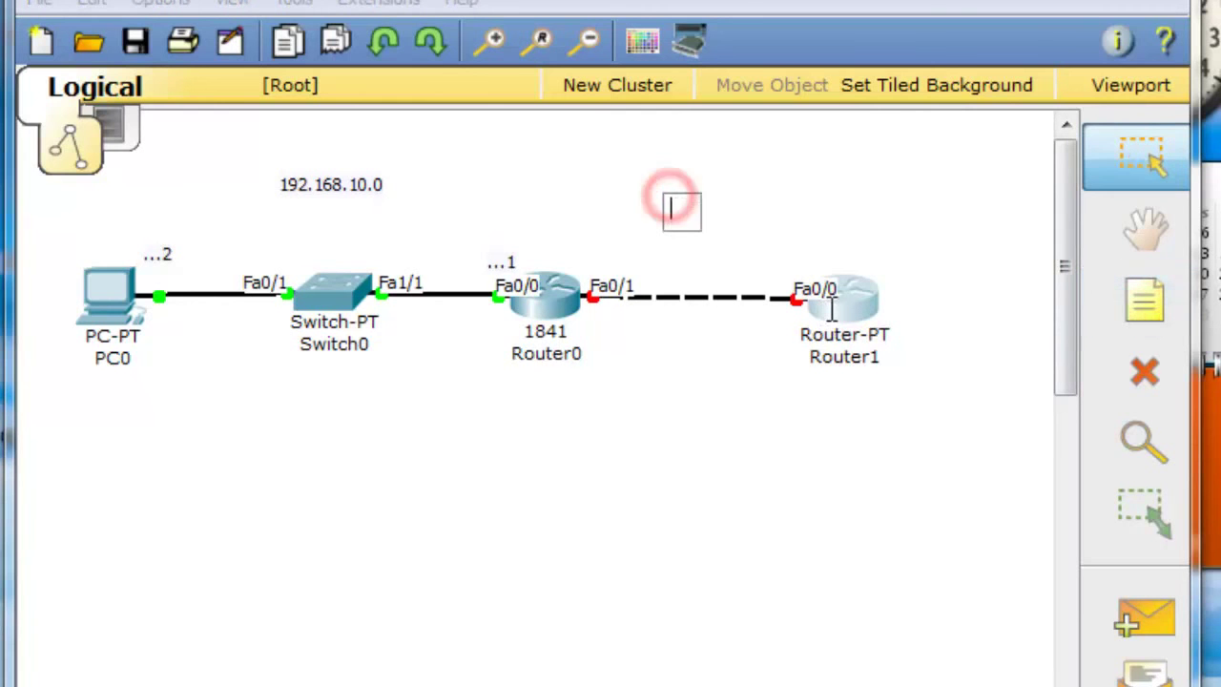
pyautogui.write('192')
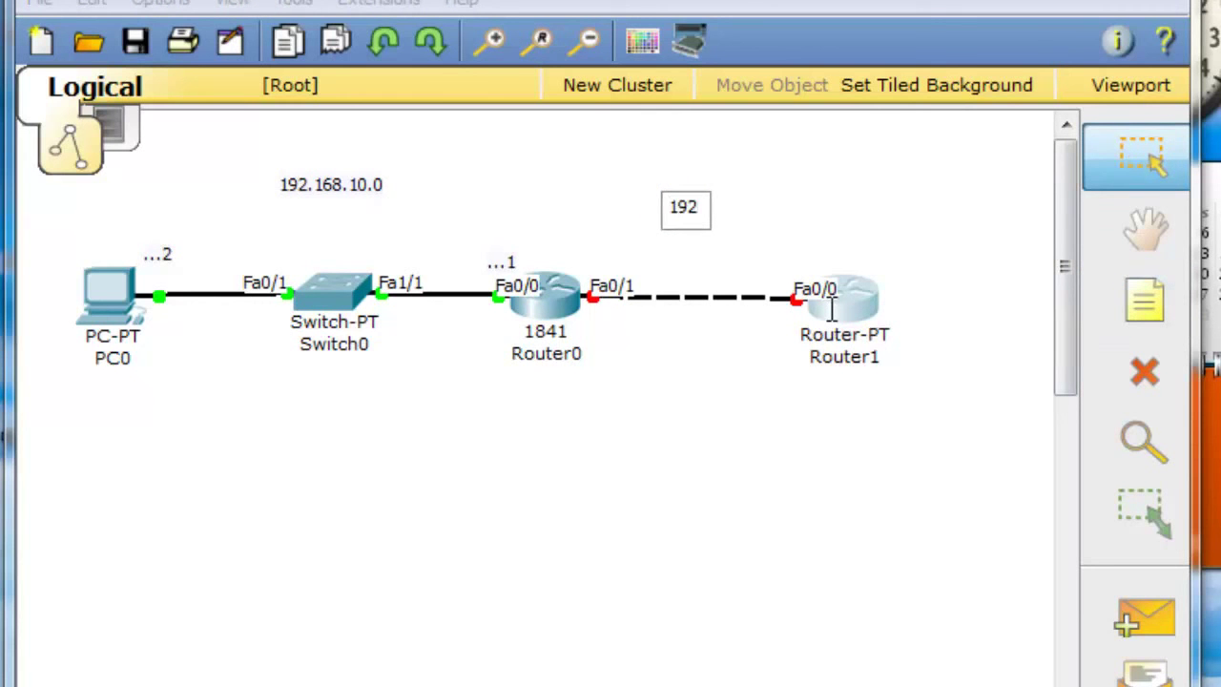
pyautogui.write('.168')
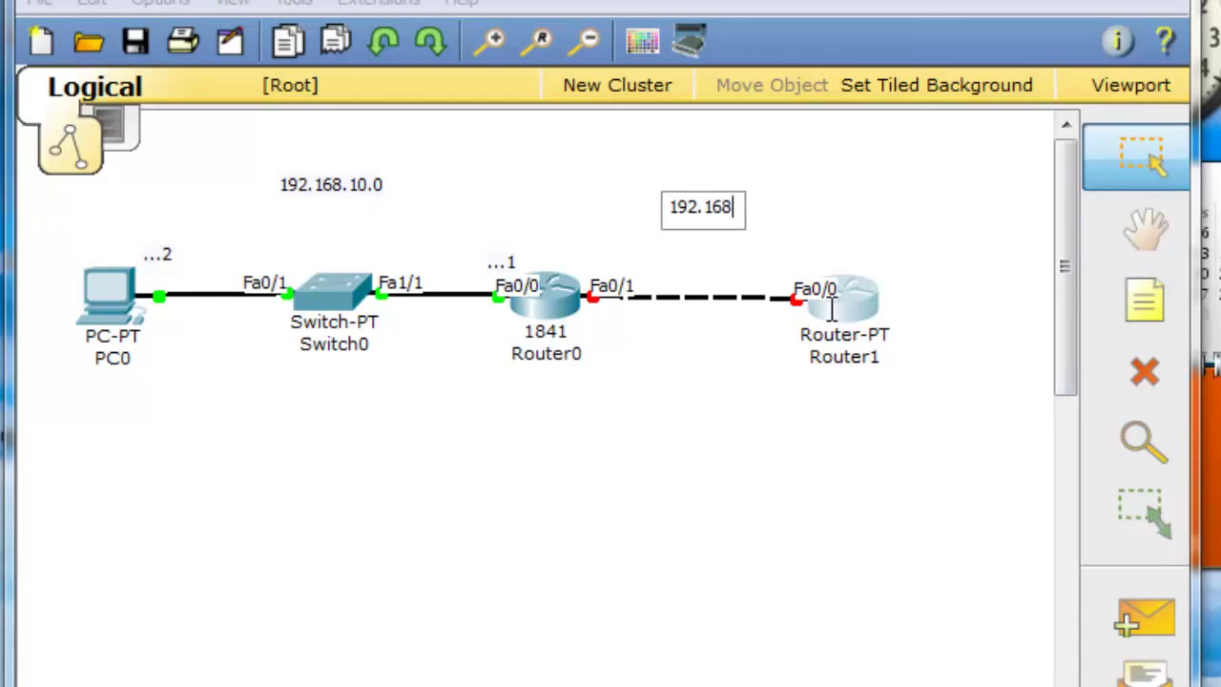
pyautogui.write('.20.0')
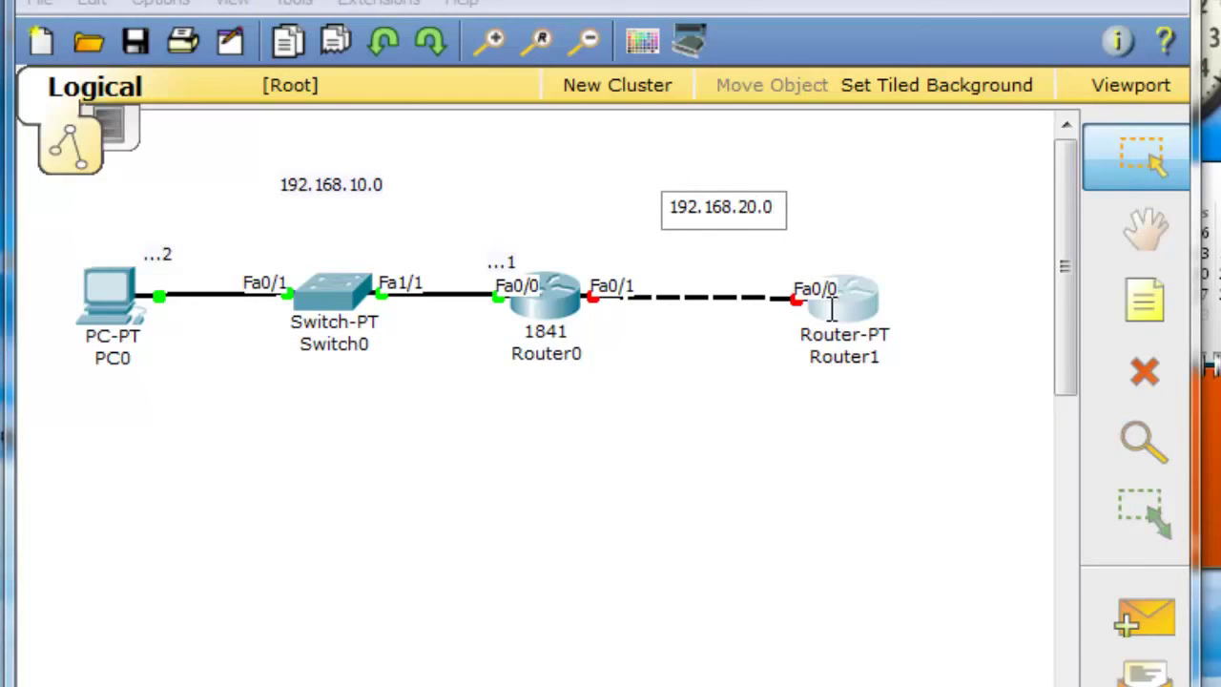
pyautogui.click(892, 157)
pyautogui.click(720, 208)
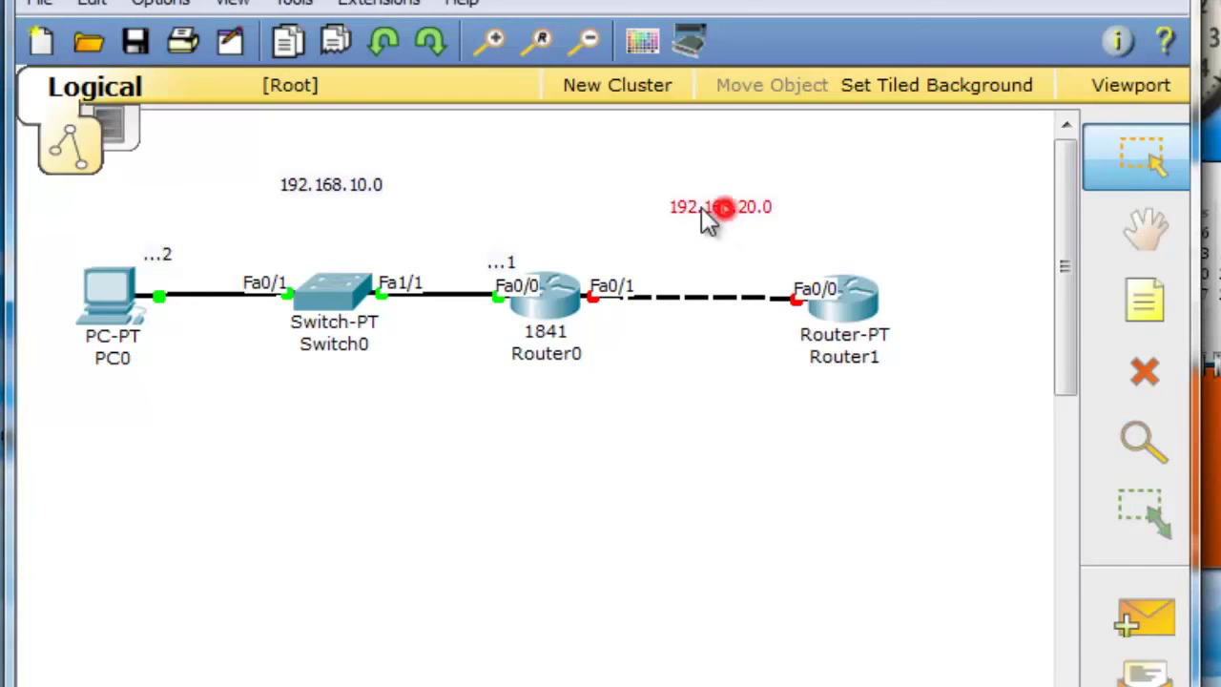
pyautogui.moveTo(703, 209); pyautogui.dragTo(683, 196)
# Label the router-to-router link's ends with ...1 at Router0's Fa0/1 and ...2 at Router1's Fa0/0
pyautogui.click(1136, 301)
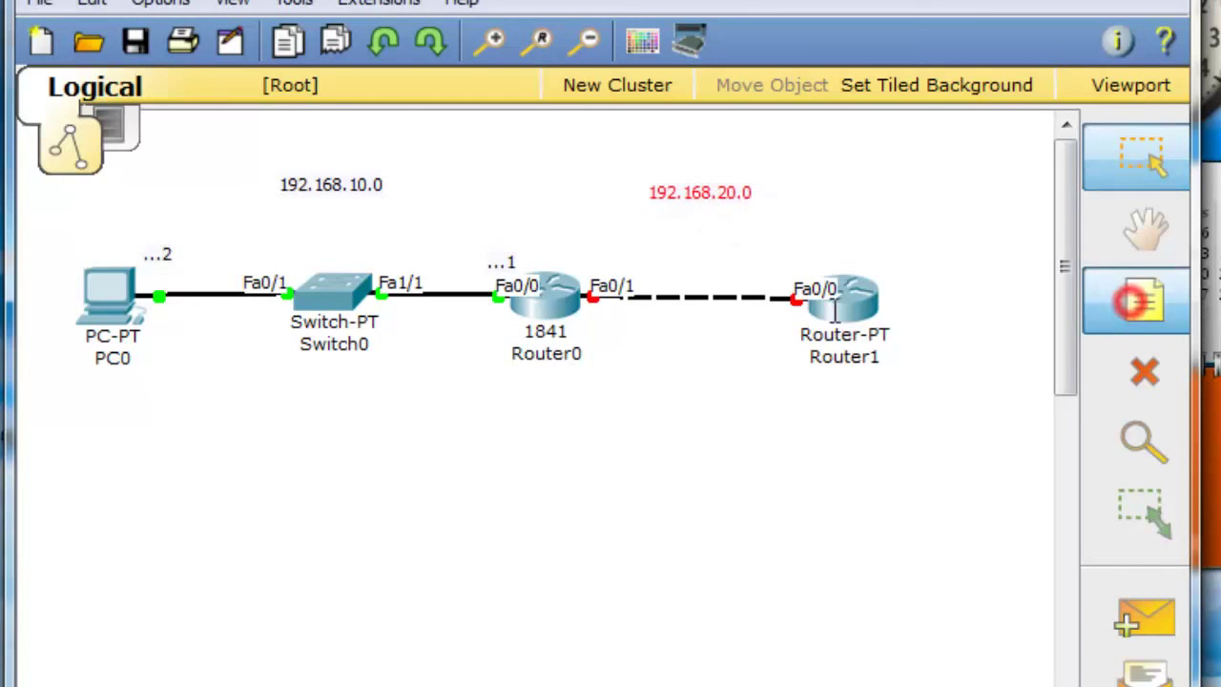
pyautogui.click(598, 255)
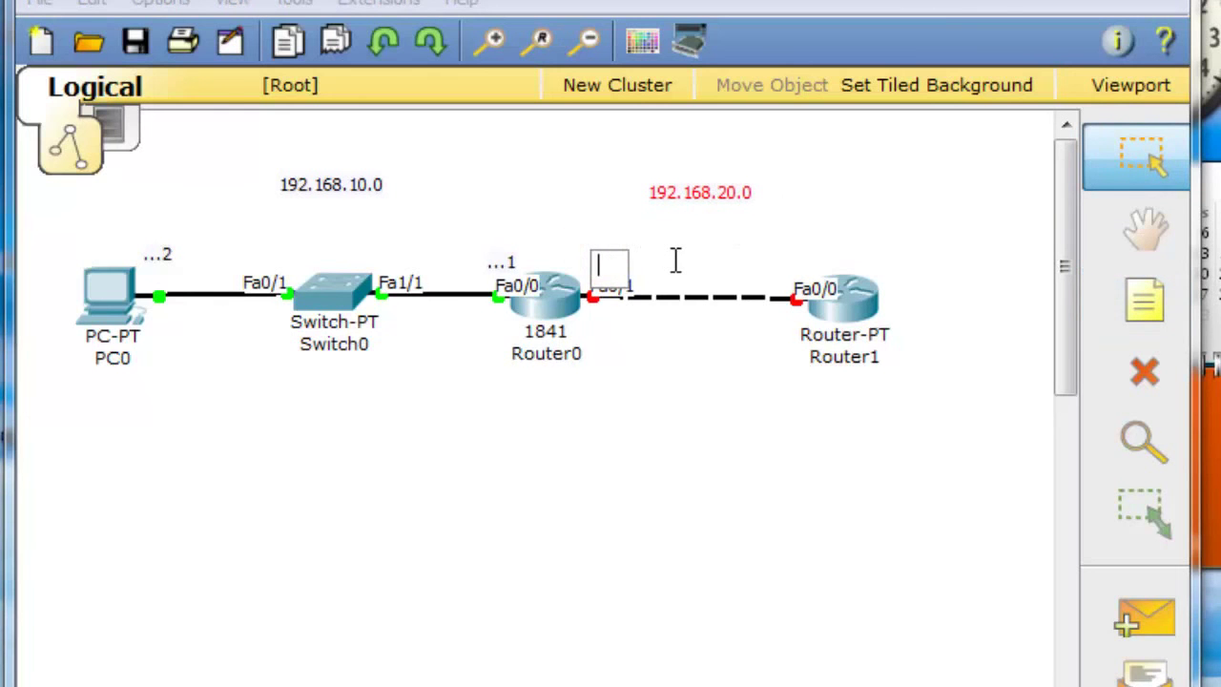
pyautogui.write('...1')
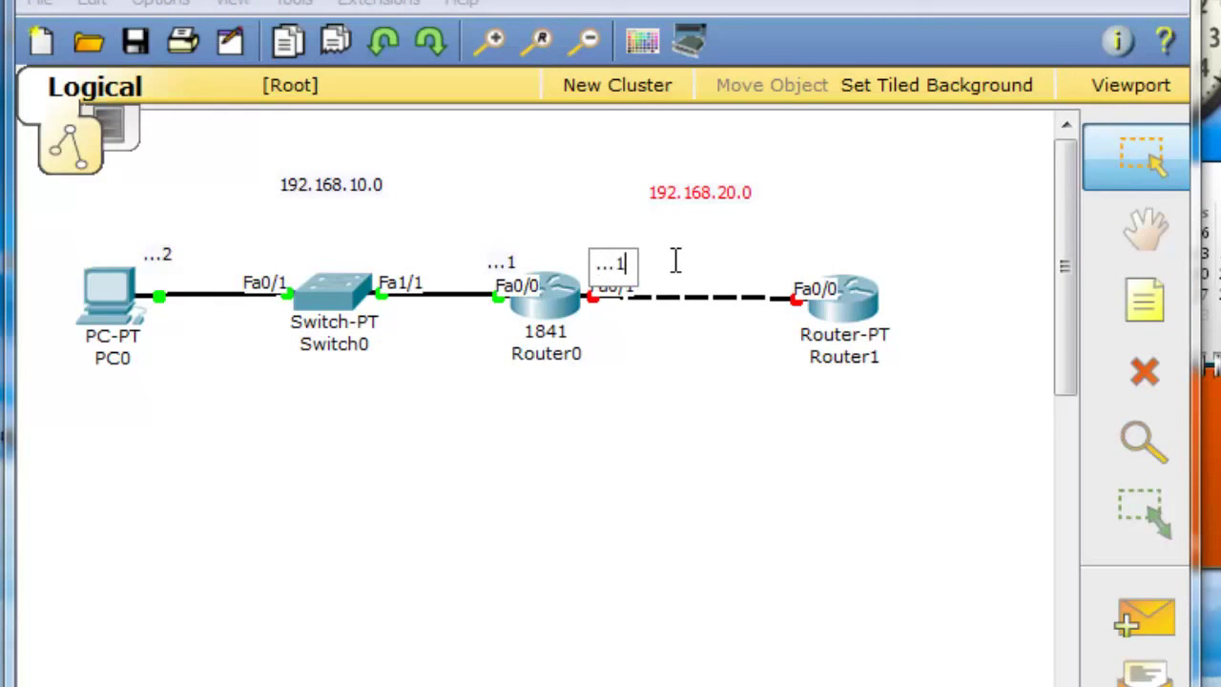
pyautogui.click(1097, 315)
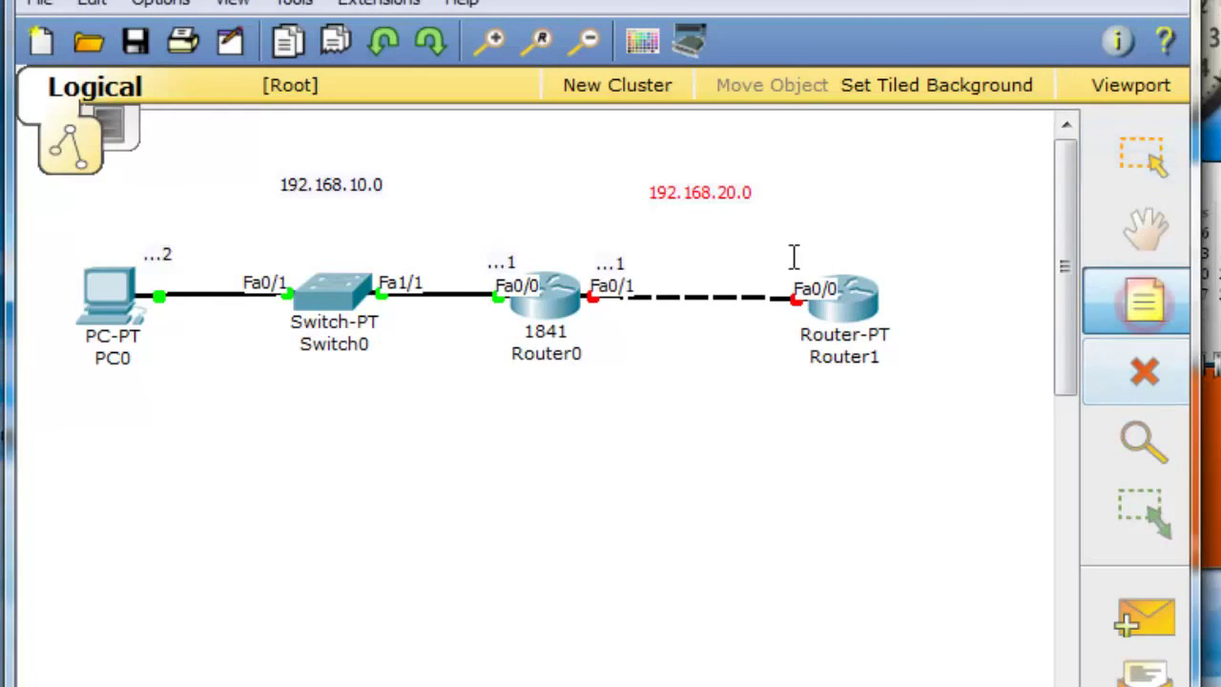
pyautogui.click(791, 258)
pyautogui.write('...2')
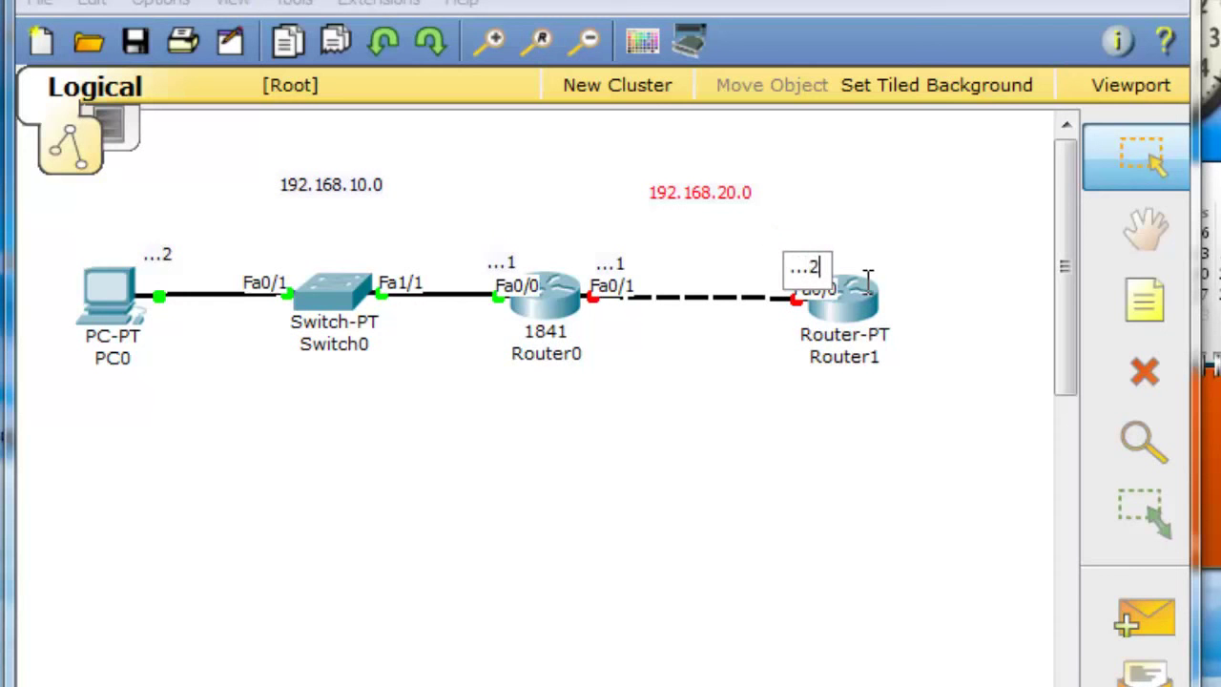
pyautogui.click(934, 212)
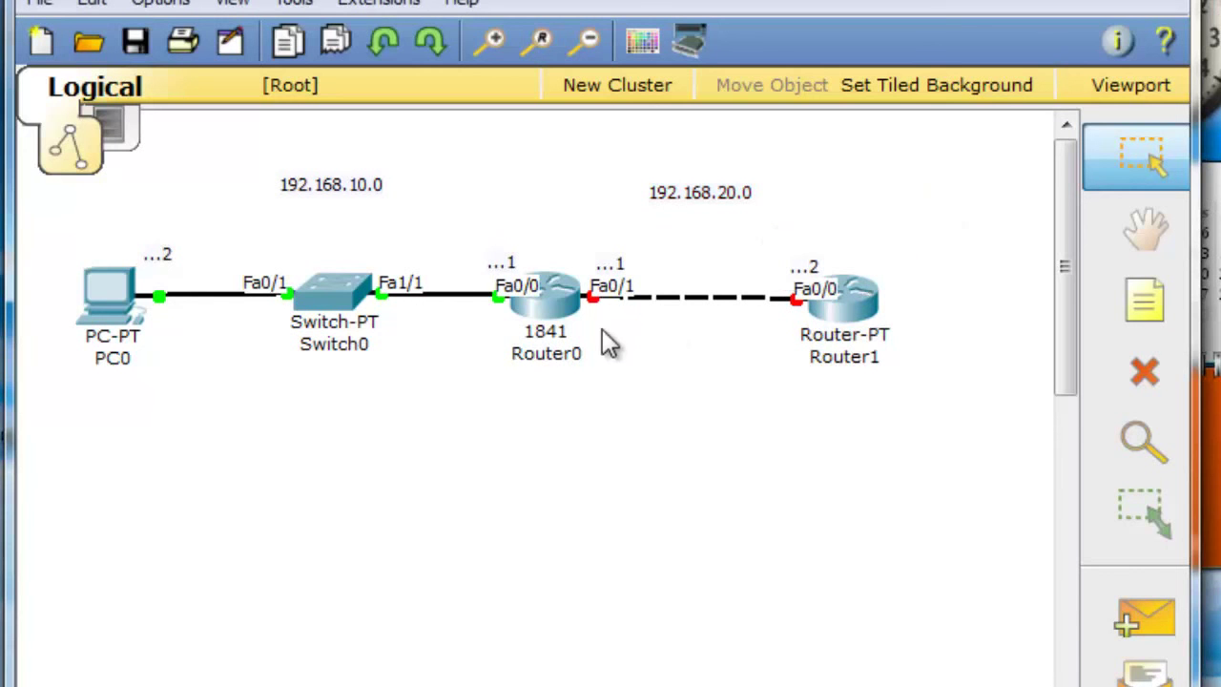
# Configure Router0's FastEthernet0/1 with IP 192.168.20.1 and mask 255.255.255.0, turn the port on, and close the window
pyautogui.click(563, 299)
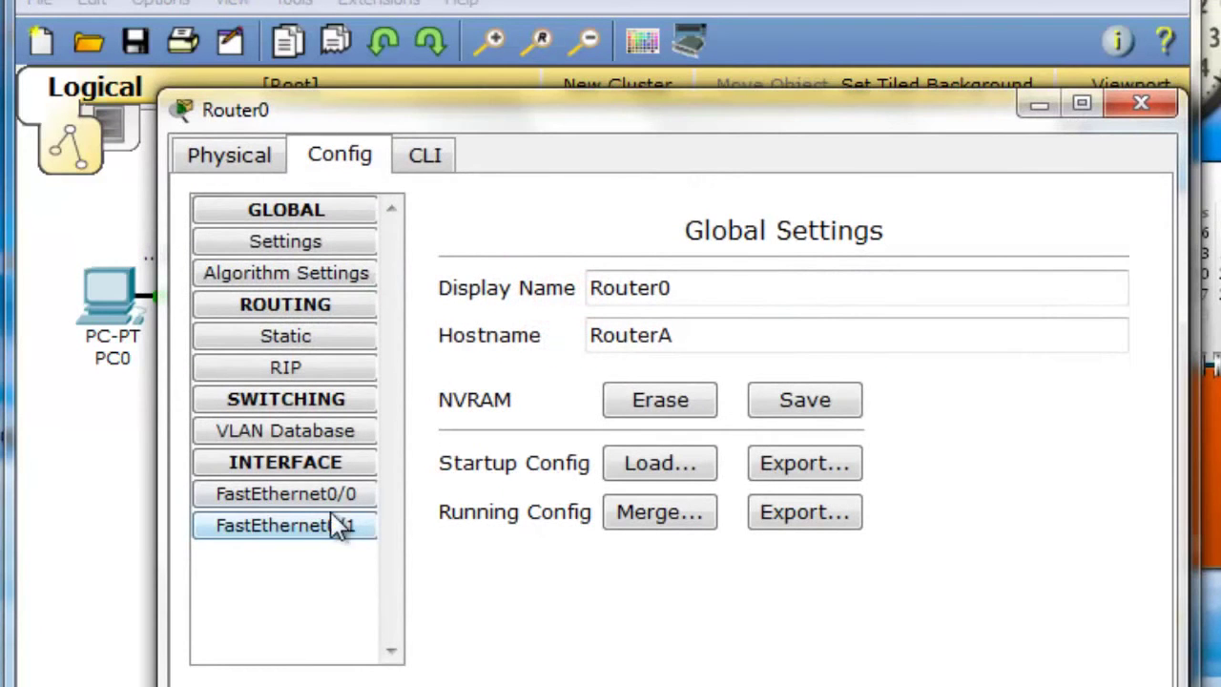
pyautogui.moveTo(632, 105); pyautogui.dragTo(624, 354)
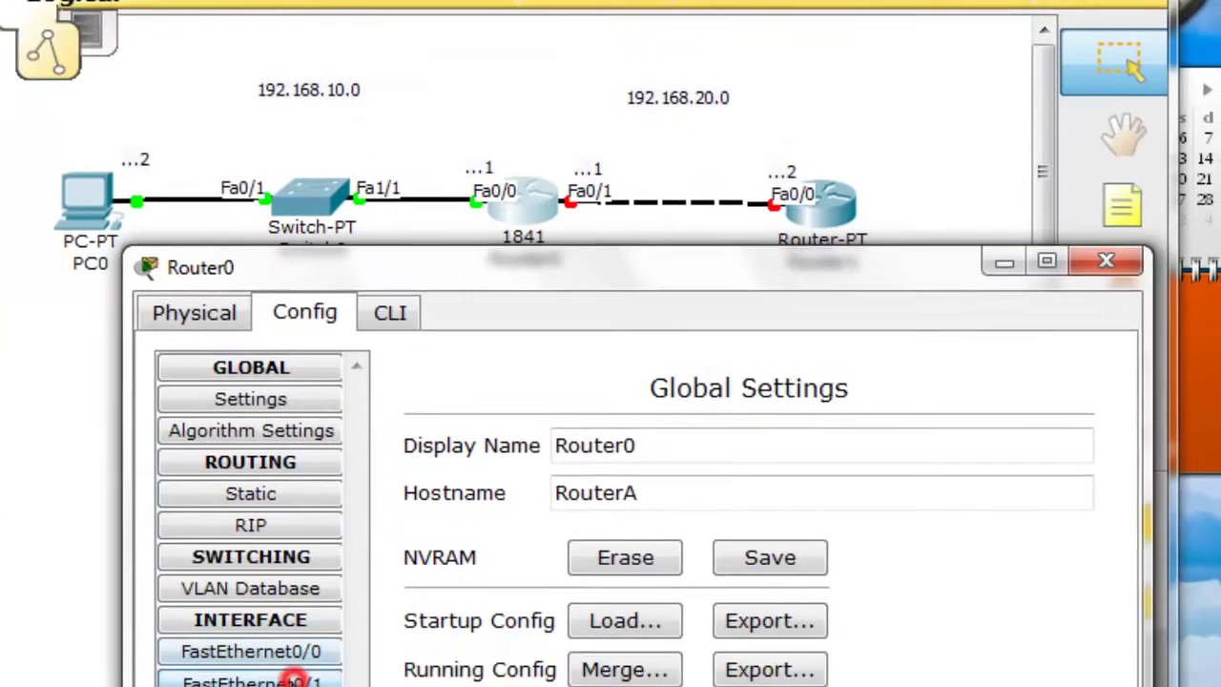
pyautogui.click(231, 599)
pyautogui.click(899, 598)
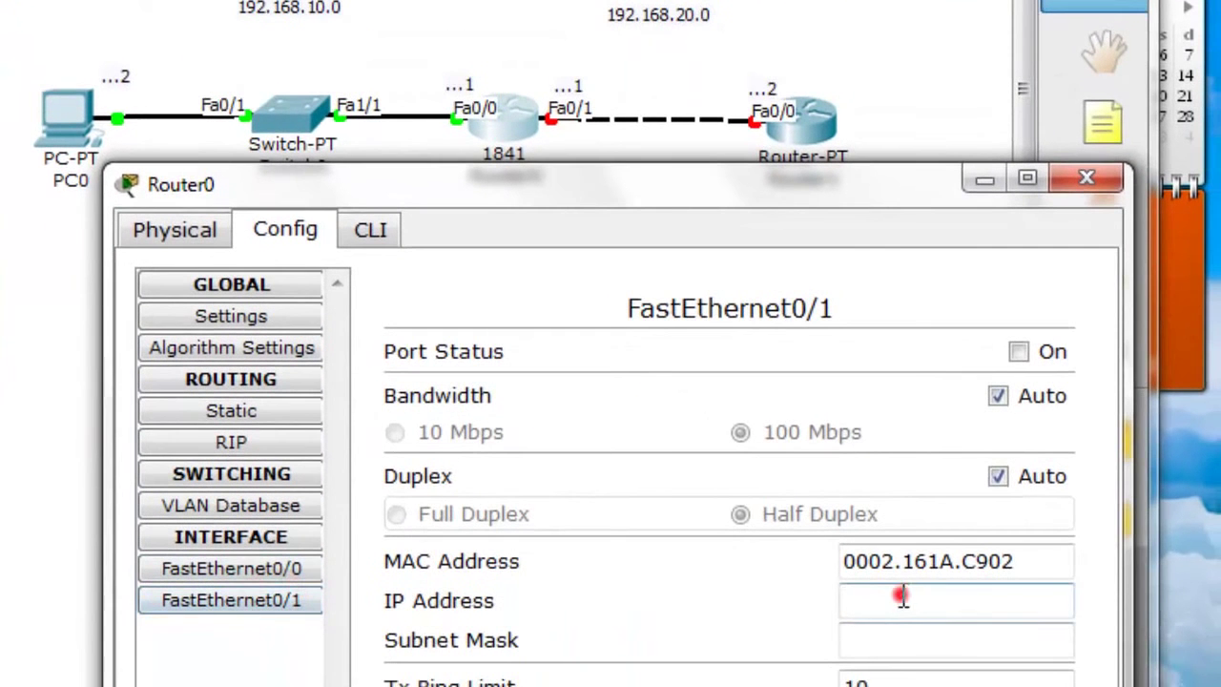
pyautogui.write('19')
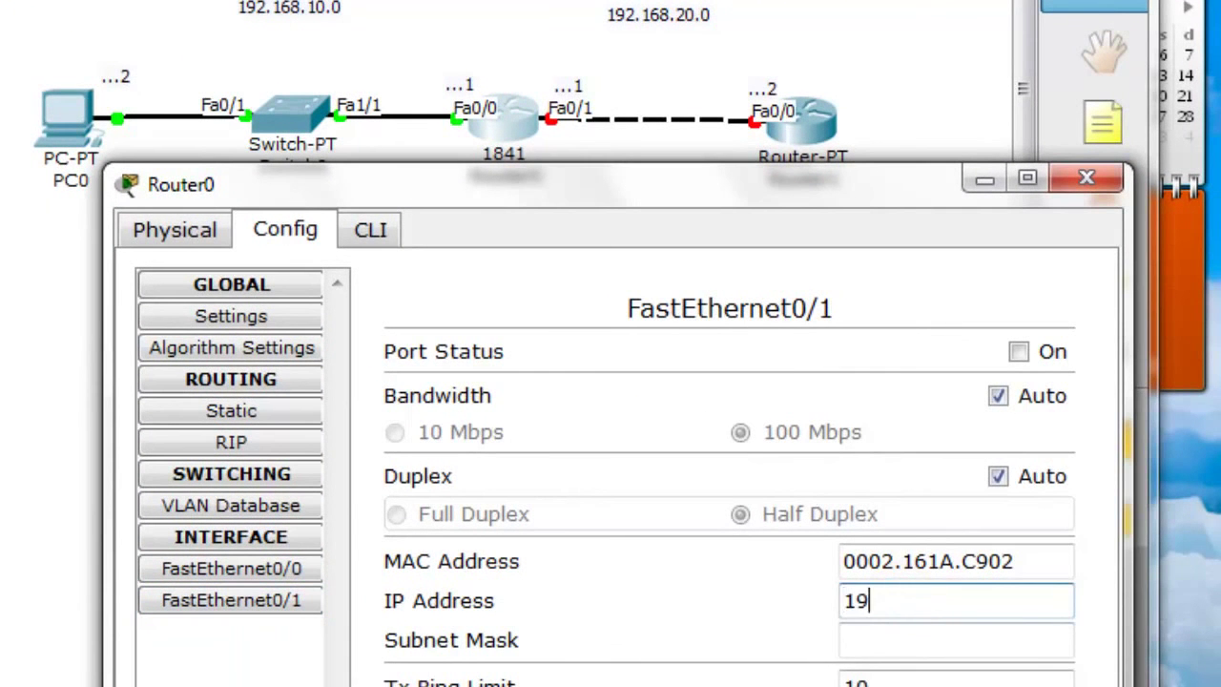
pyautogui.write('2.168.20.')
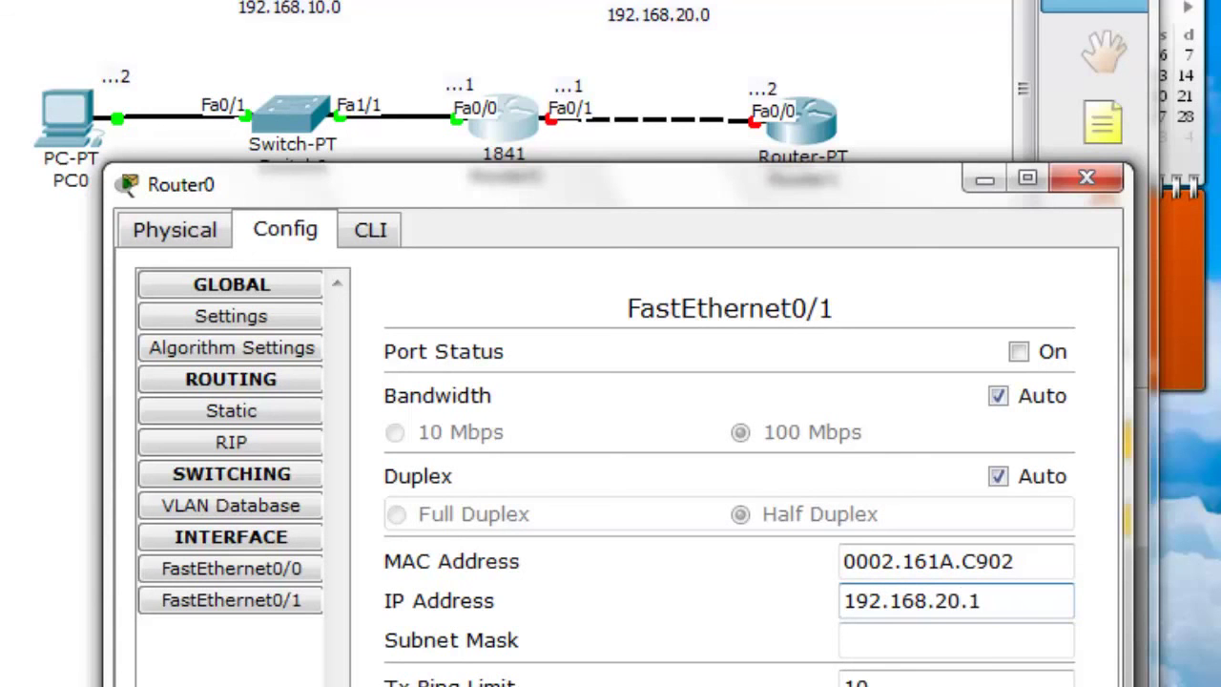
pyautogui.write('1')
pyautogui.press('Tab')
pyautogui.click(1018, 351)
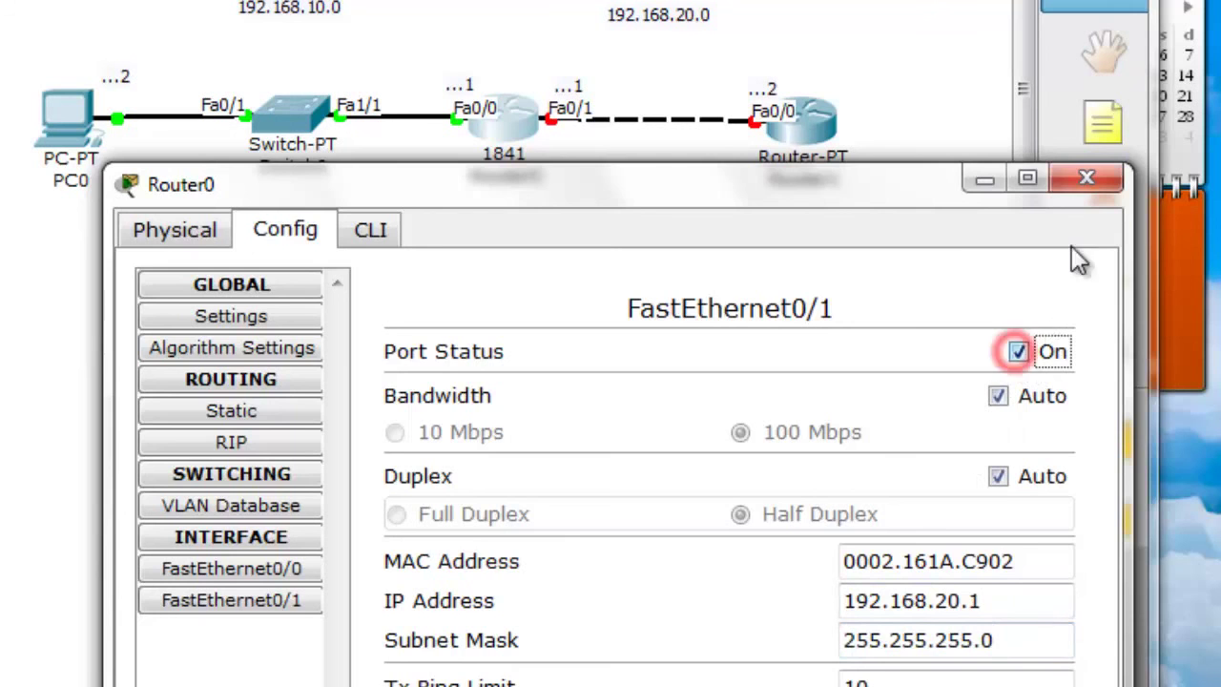
pyautogui.click(1087, 181)
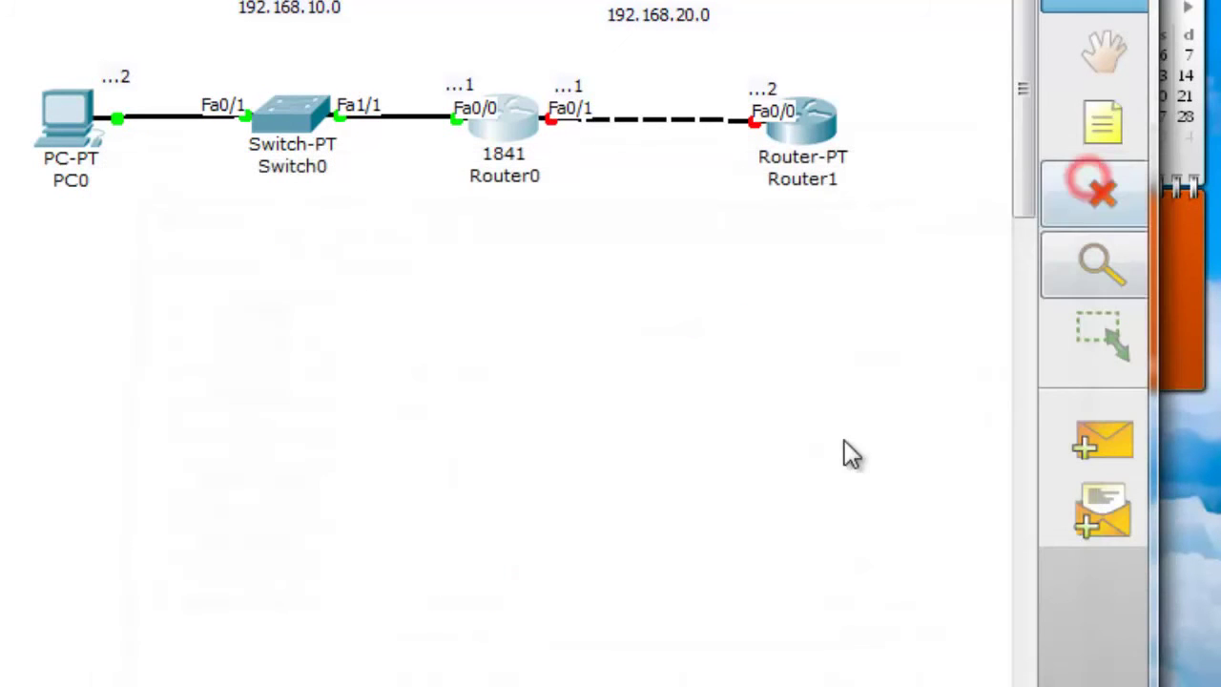
# Configure Router1's FastEthernet0/0 with IP 192.168.20.2 and mask 255.255.255.0, turn the port on, and close the window
pyautogui.click(815, 128)
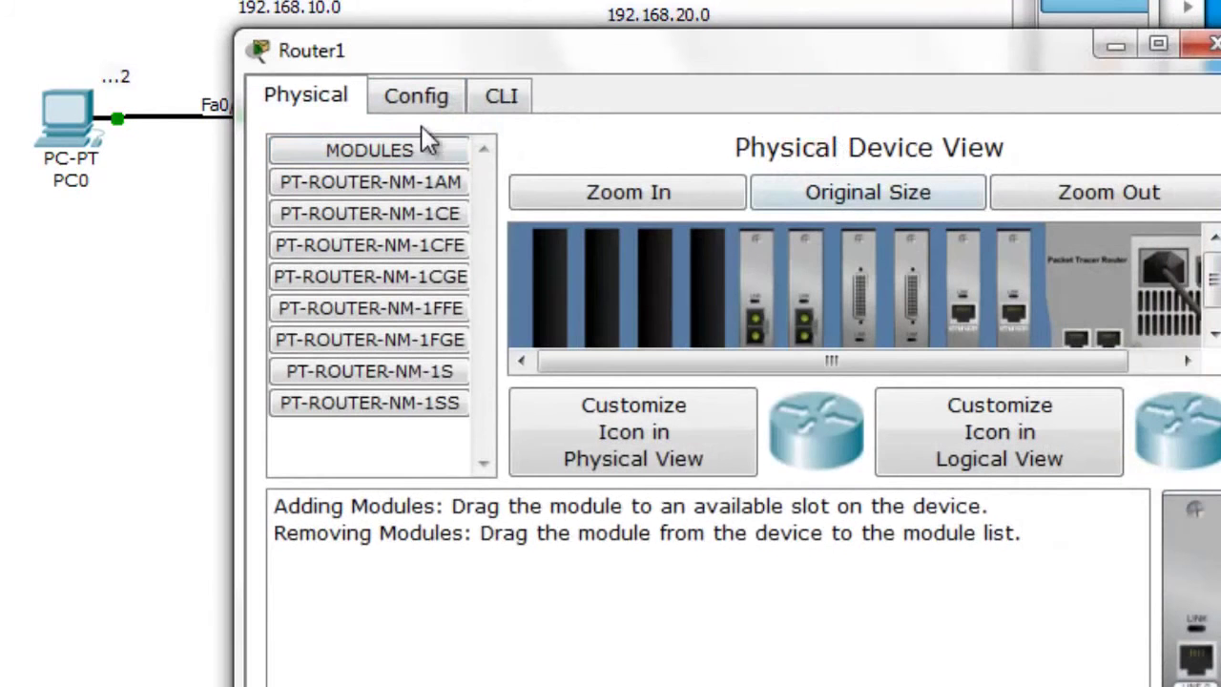
pyautogui.click(432, 98)
pyautogui.moveTo(645, 48); pyautogui.dragTo(658, 251)
pyautogui.click(376, 553)
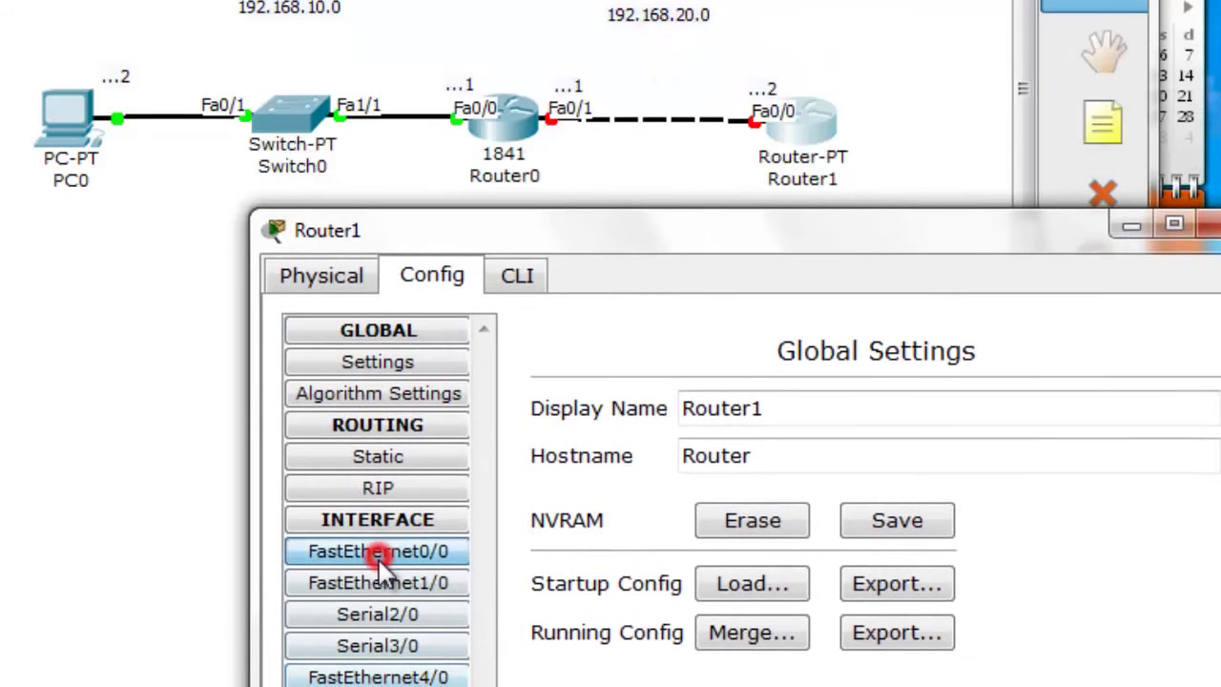
pyautogui.click(1016, 644)
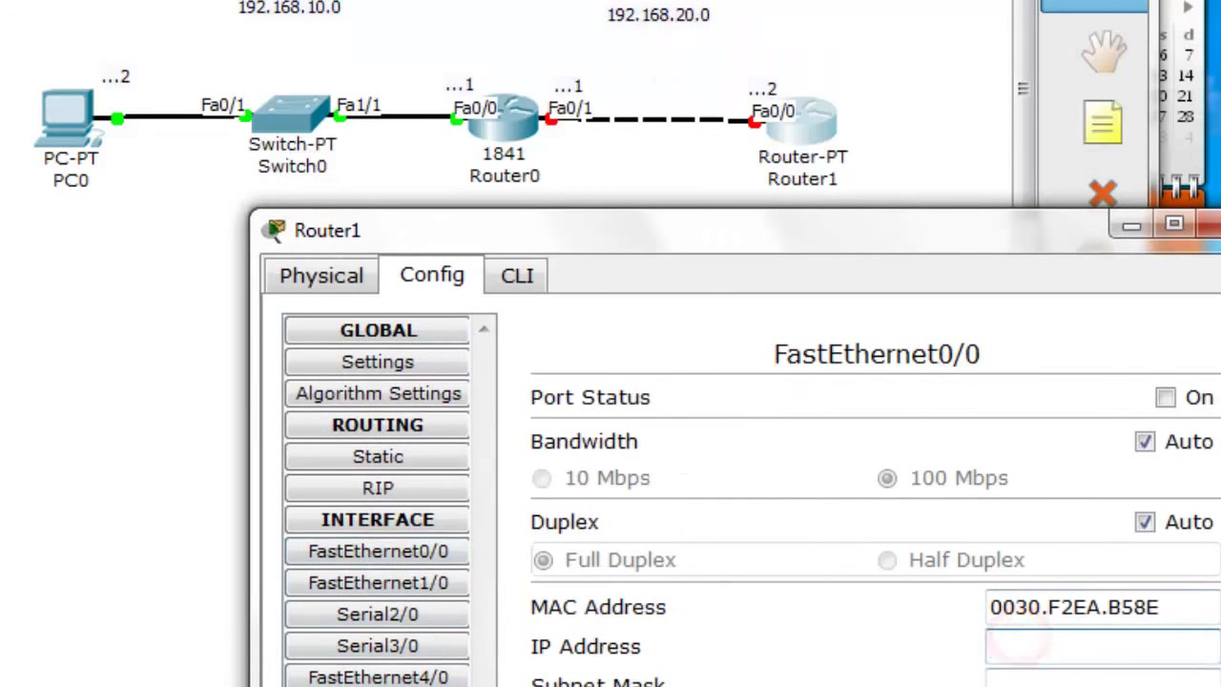
pyautogui.write('192.168')
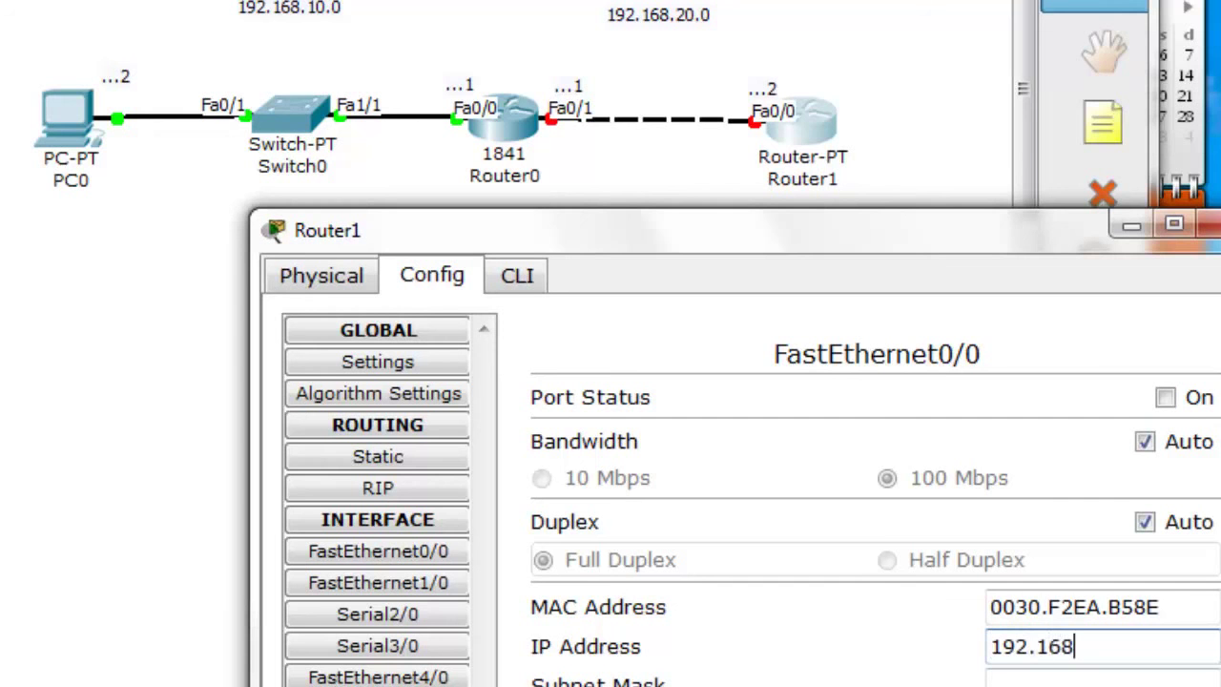
pyautogui.write('.20.2')
pyautogui.press('Tab')
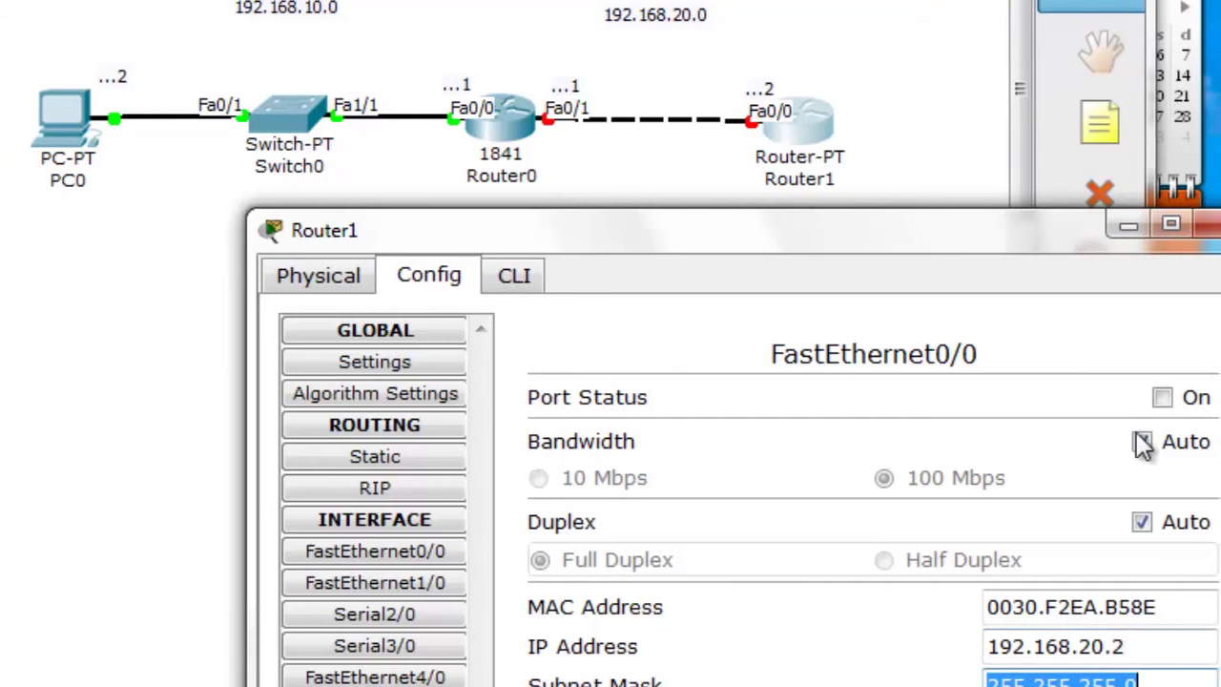
pyautogui.click(1164, 397)
pyautogui.moveTo(1029, 238); pyautogui.dragTo(728, 324)
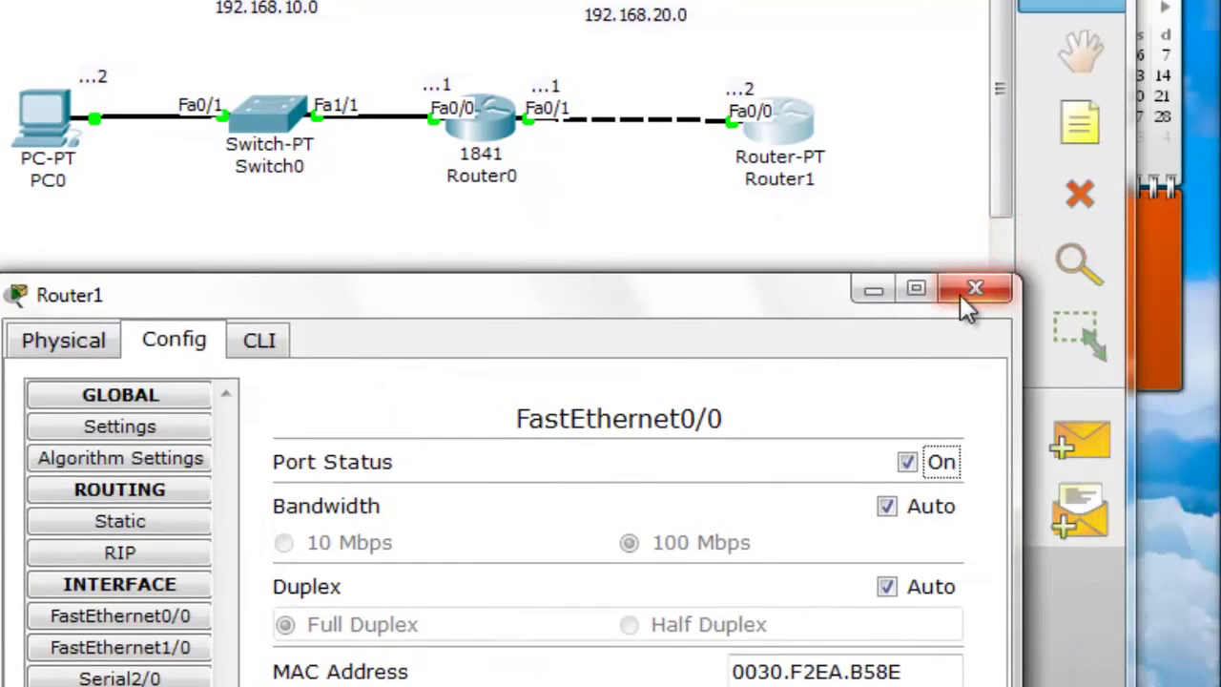
pyautogui.click(963, 291)
pyautogui.click(481, 394)
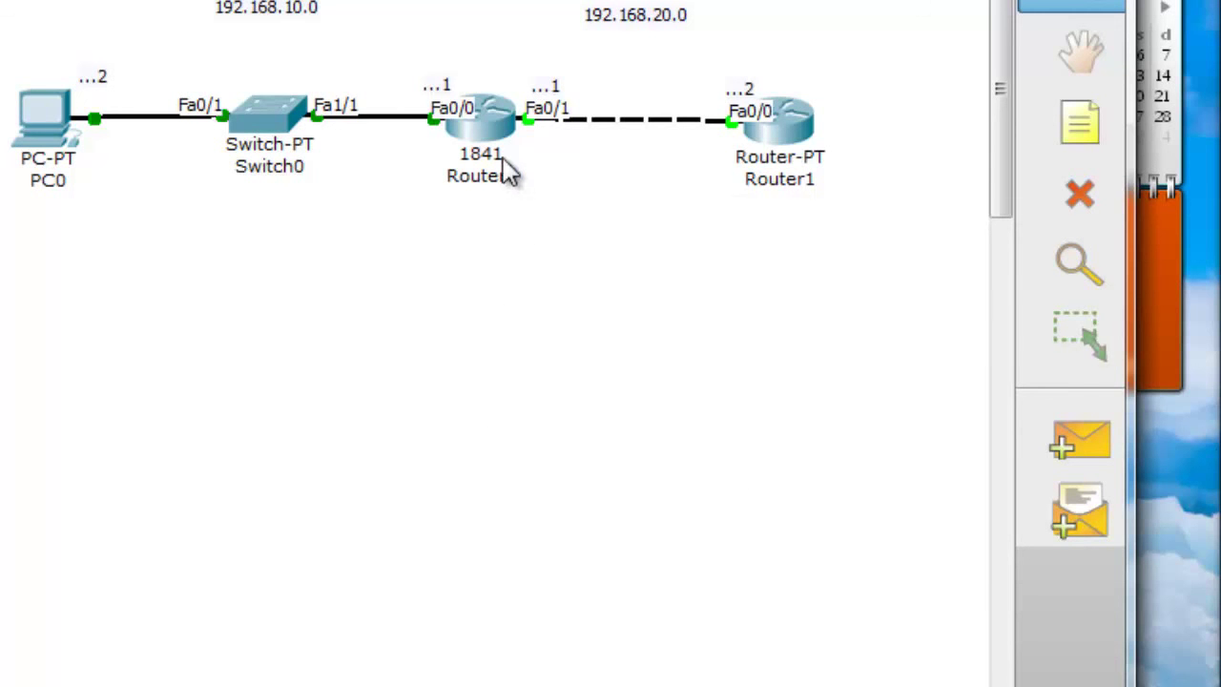
# Open Router0's command line and enter RIP configuration mode with router rip
pyautogui.moveTo(504, 162)
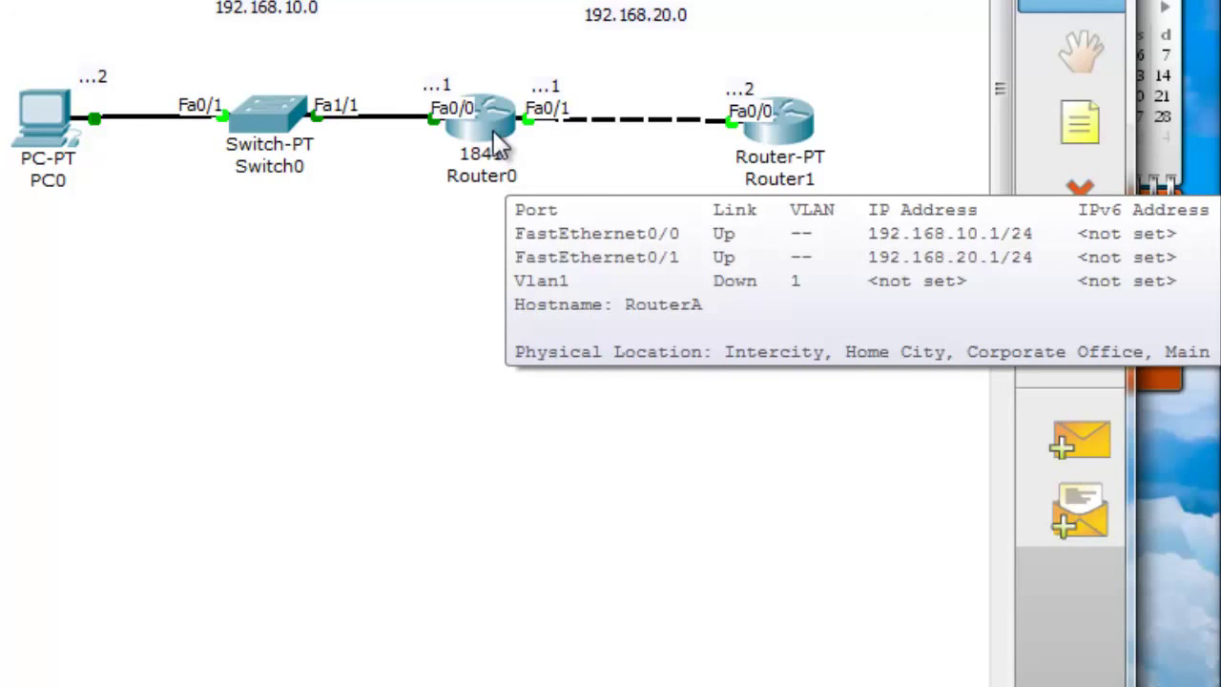
pyautogui.click(493, 129)
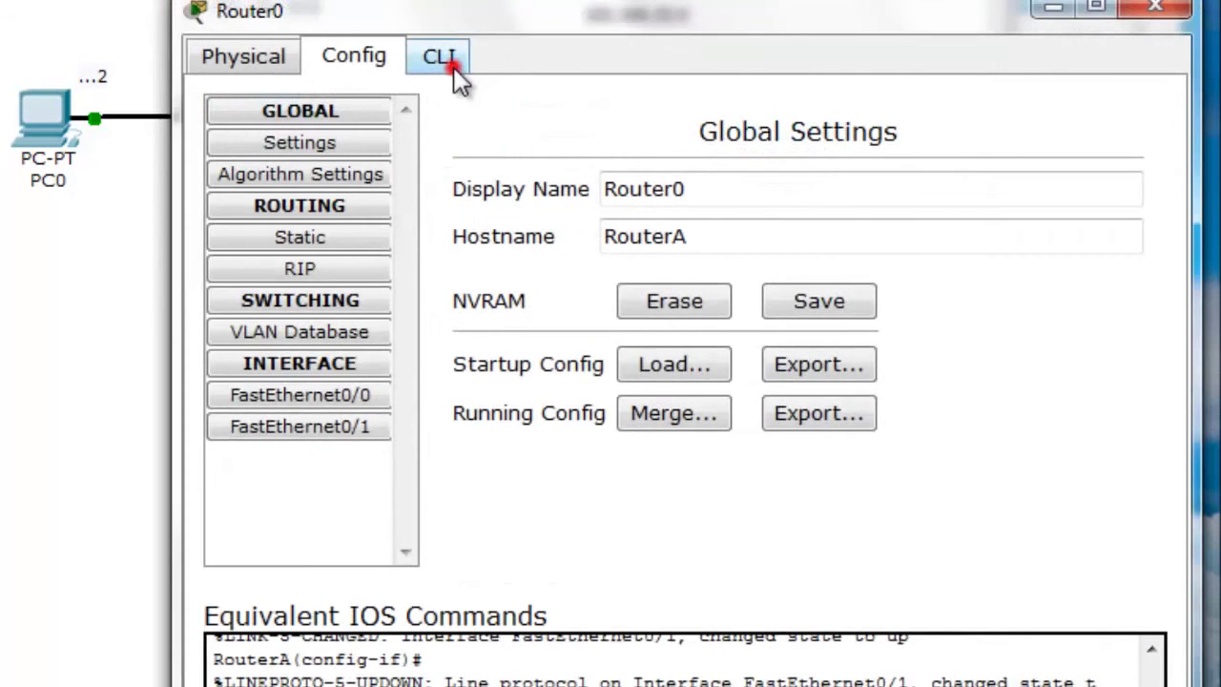
pyautogui.click(448, 63)
pyautogui.press('Return')
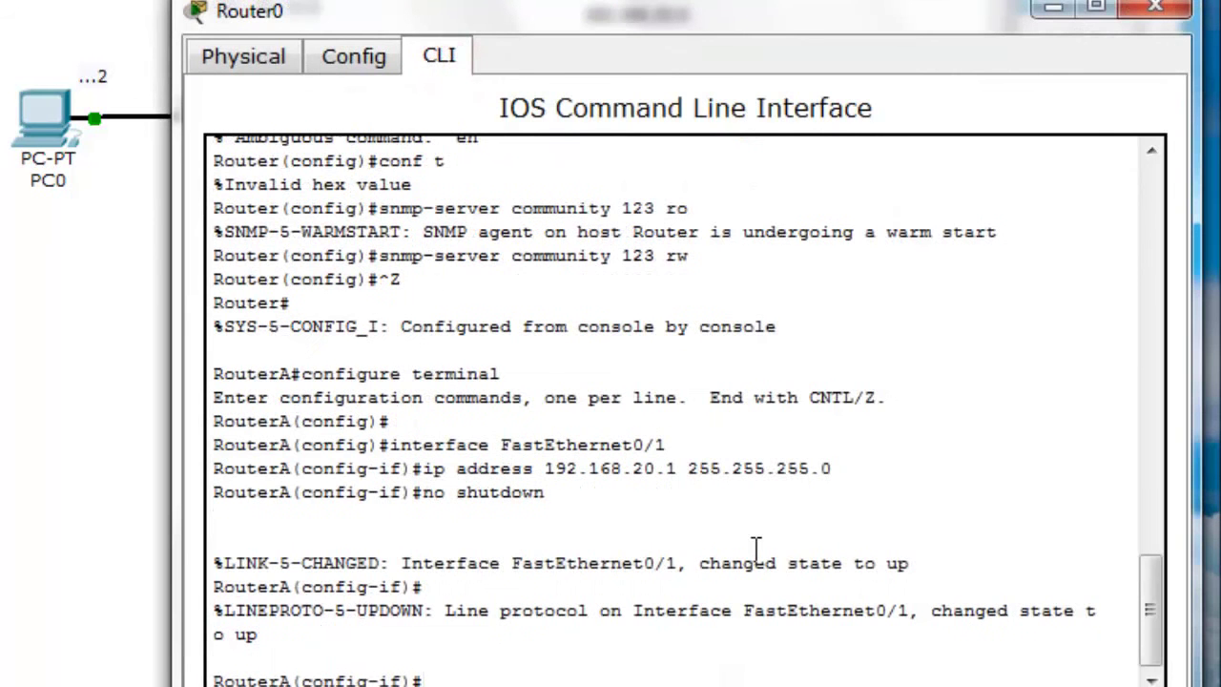
pyautogui.write('en')
pyautogui.press('Return')
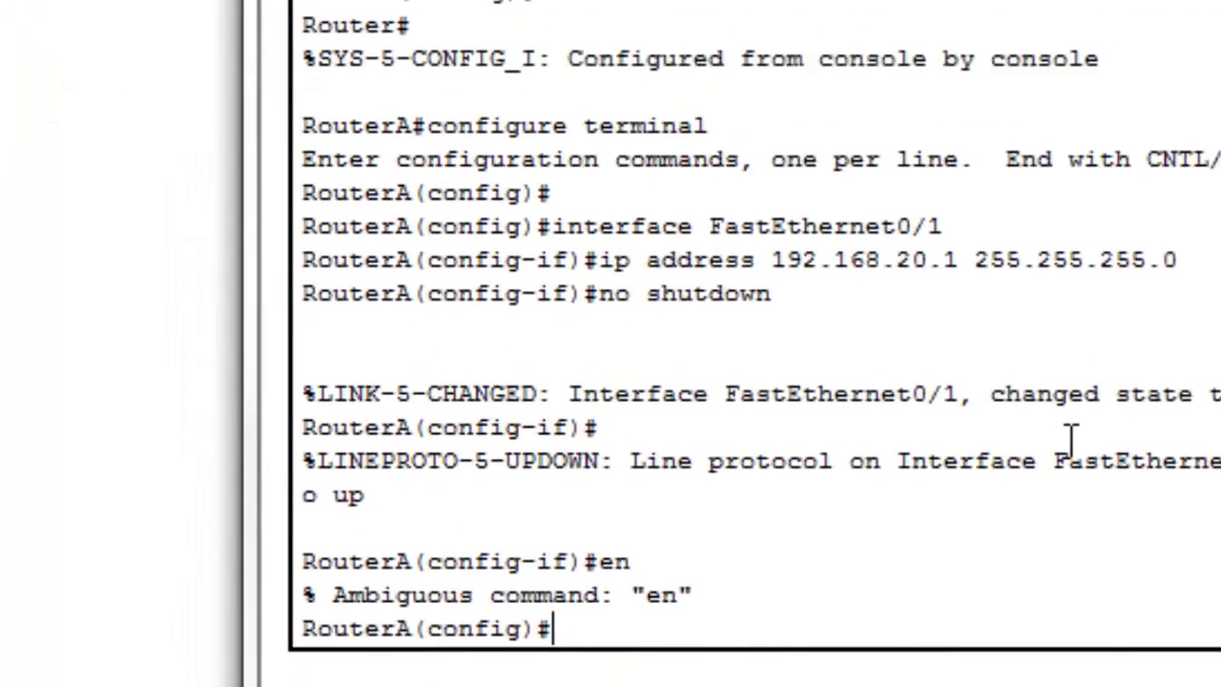
pyautogui.write('conf t')
pyautogui.press('Return')
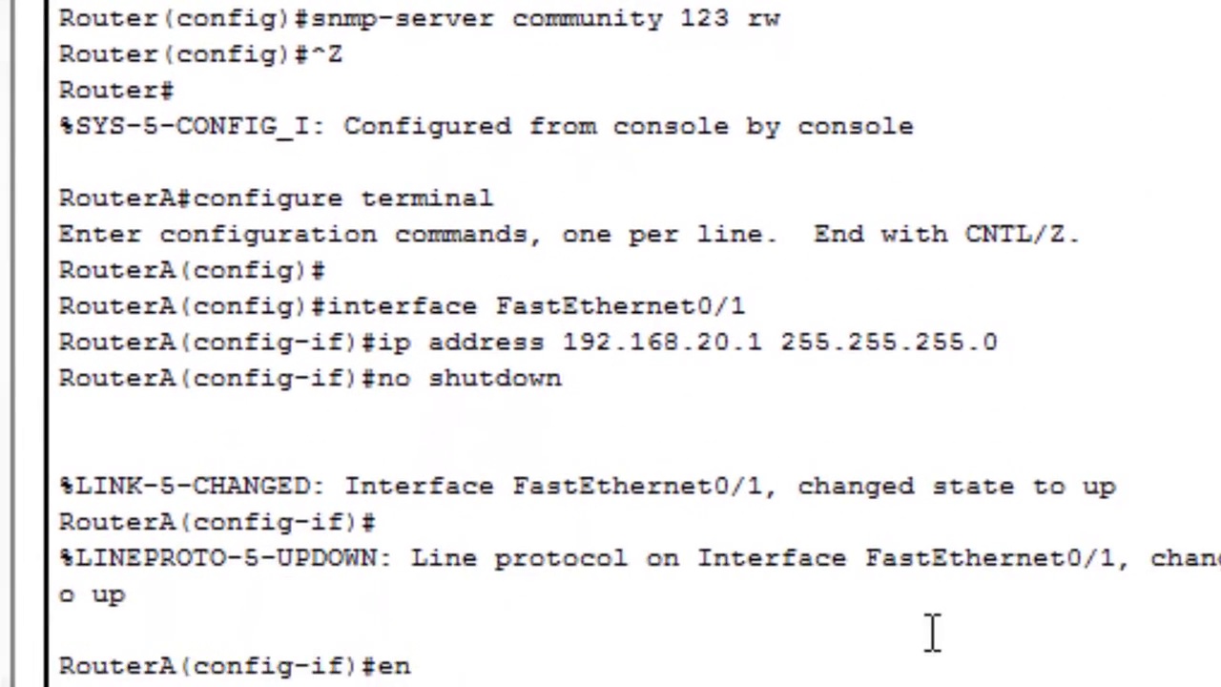
pyautogui.write('router rip')
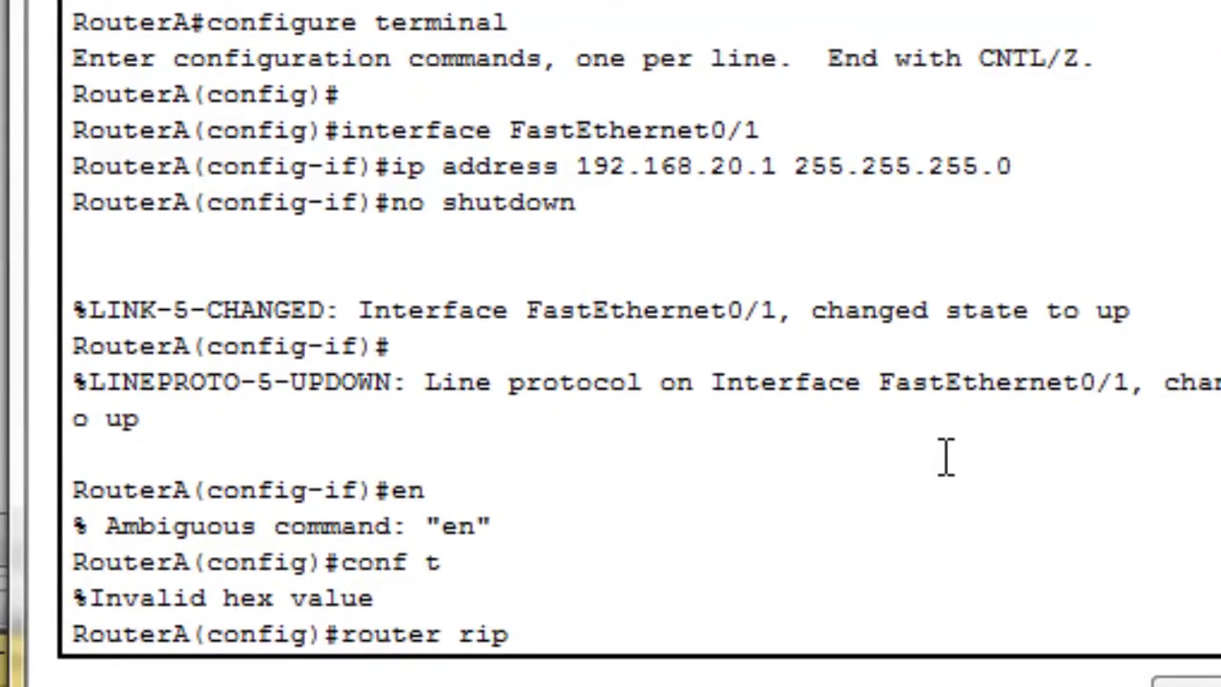
pyautogui.press('Return')
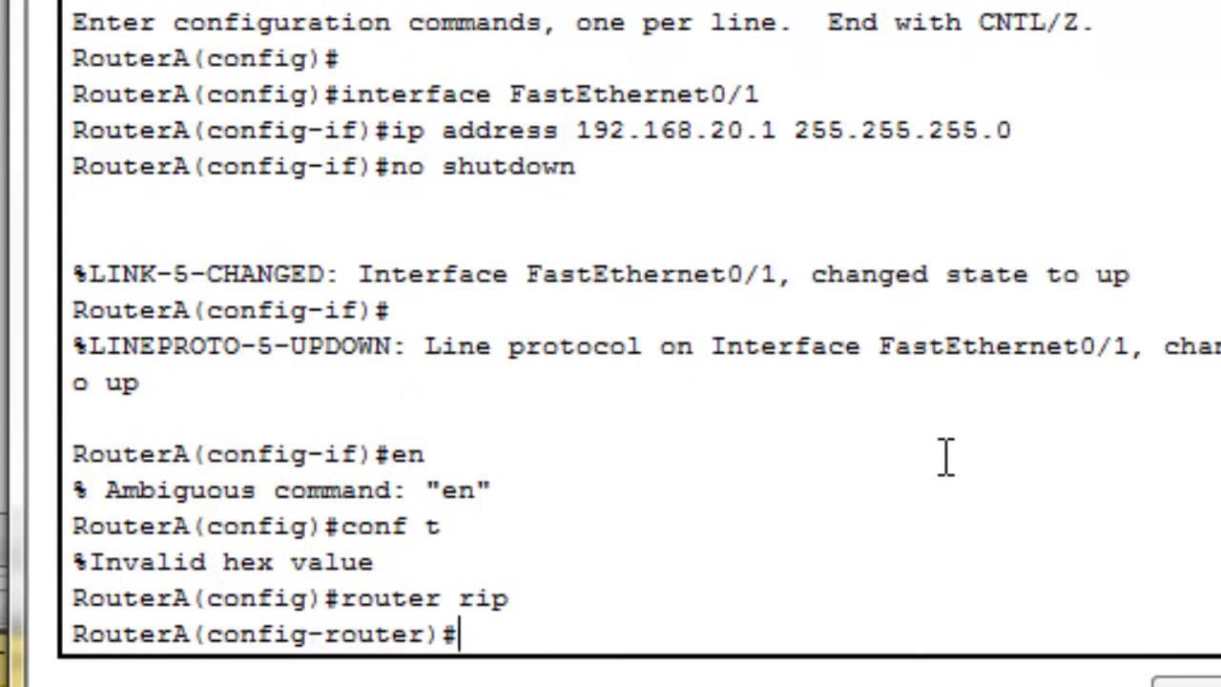
# Add network 192.168.10.0 to Router0's RIP configuration
pyautogui.write('19')
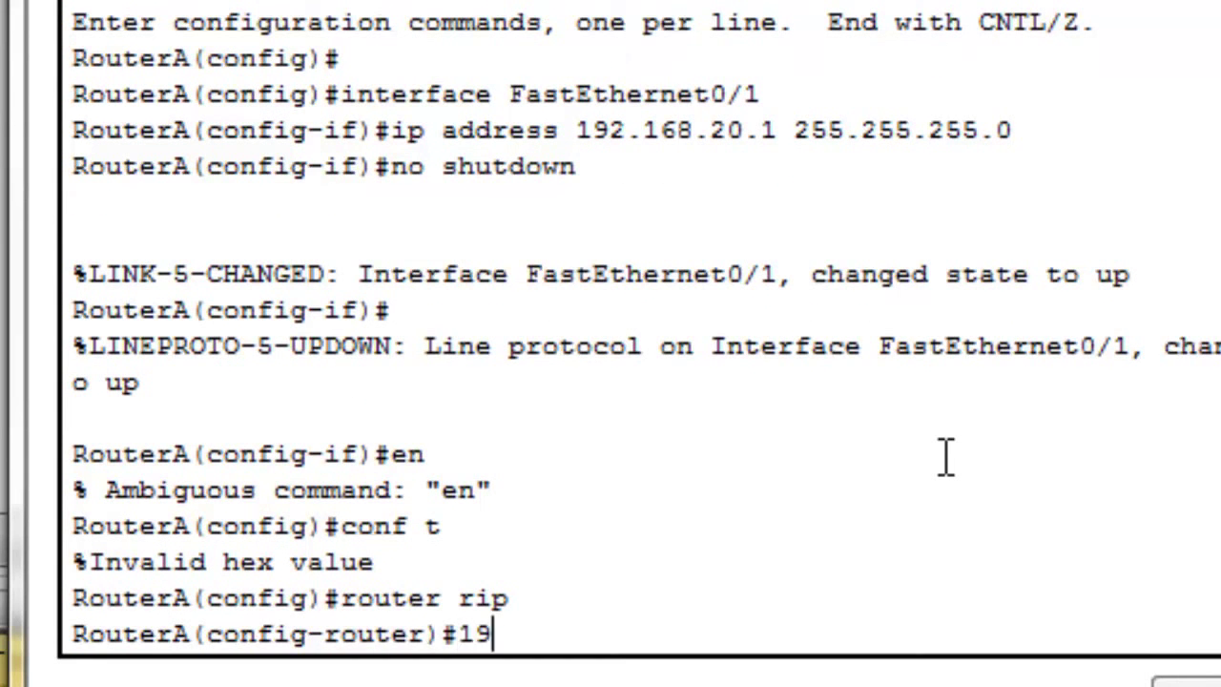
pyautogui.press('BackSpace')
pyautogui.press('BackSpace')
pyautogui.write('netw')
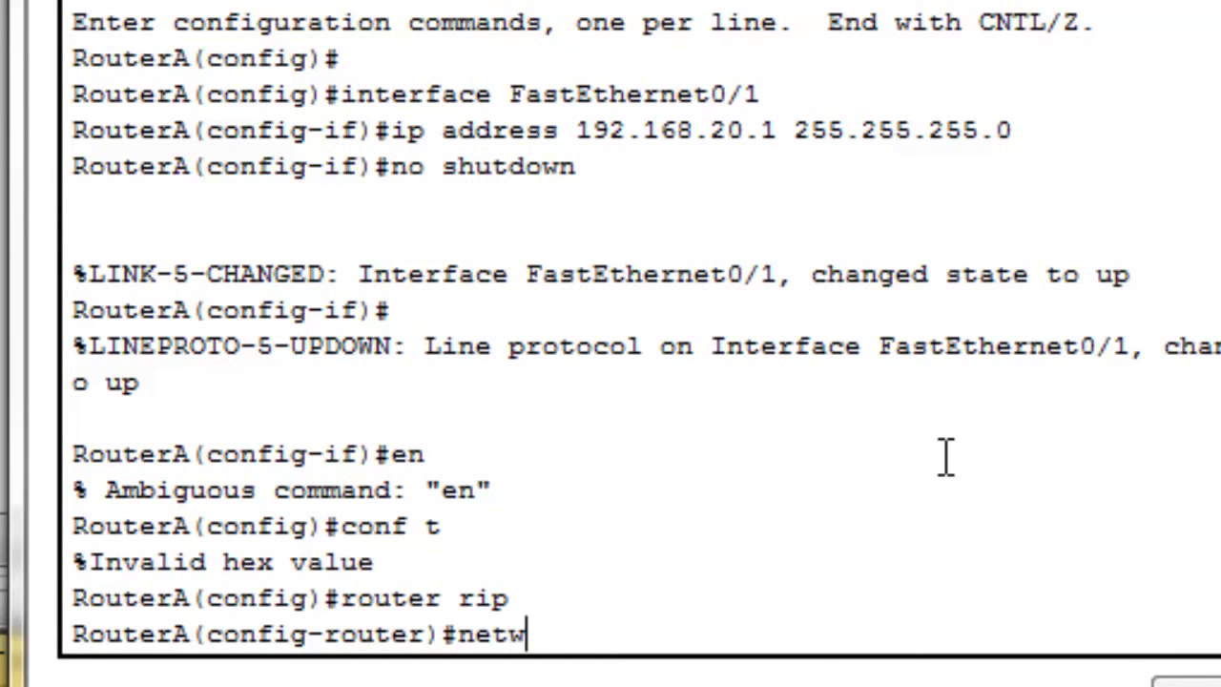
pyautogui.write('ork ')
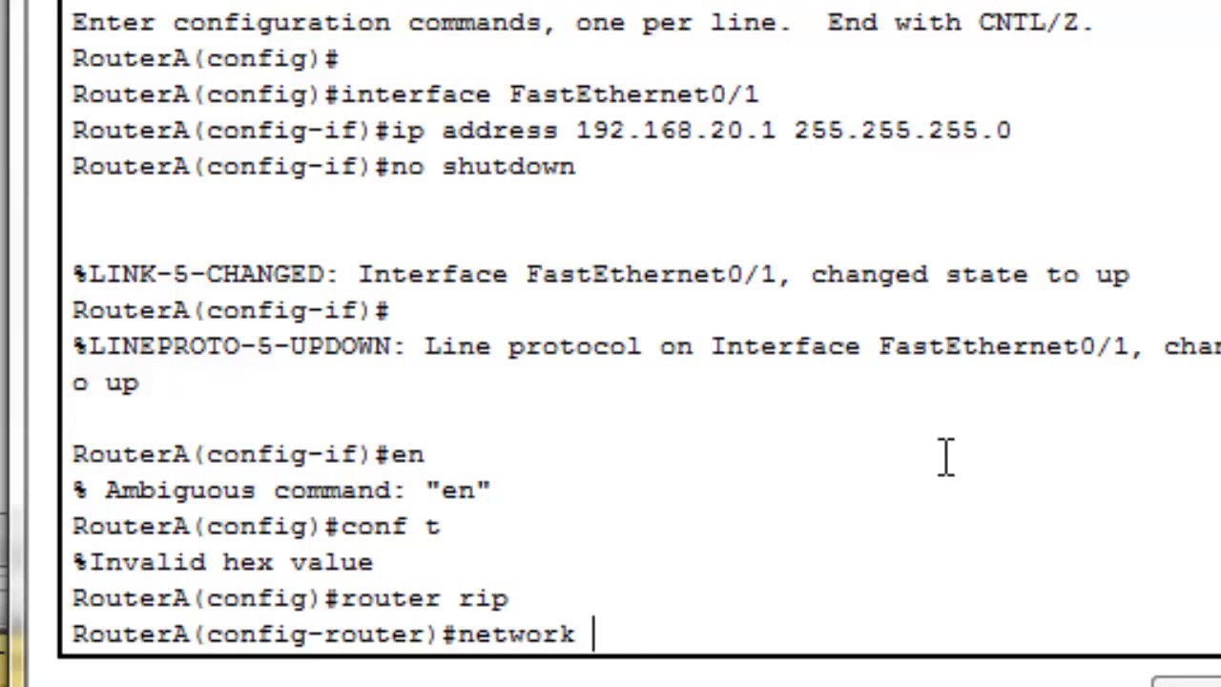
pyautogui.write('192.168')
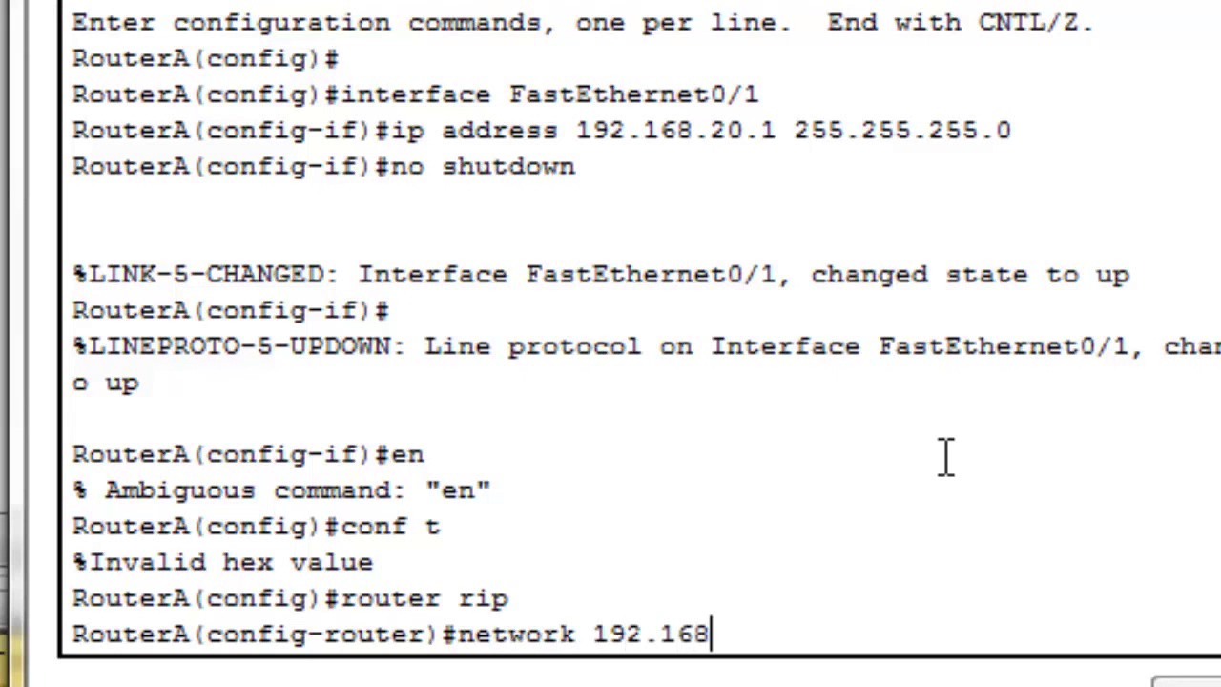
pyautogui.write('.10.')
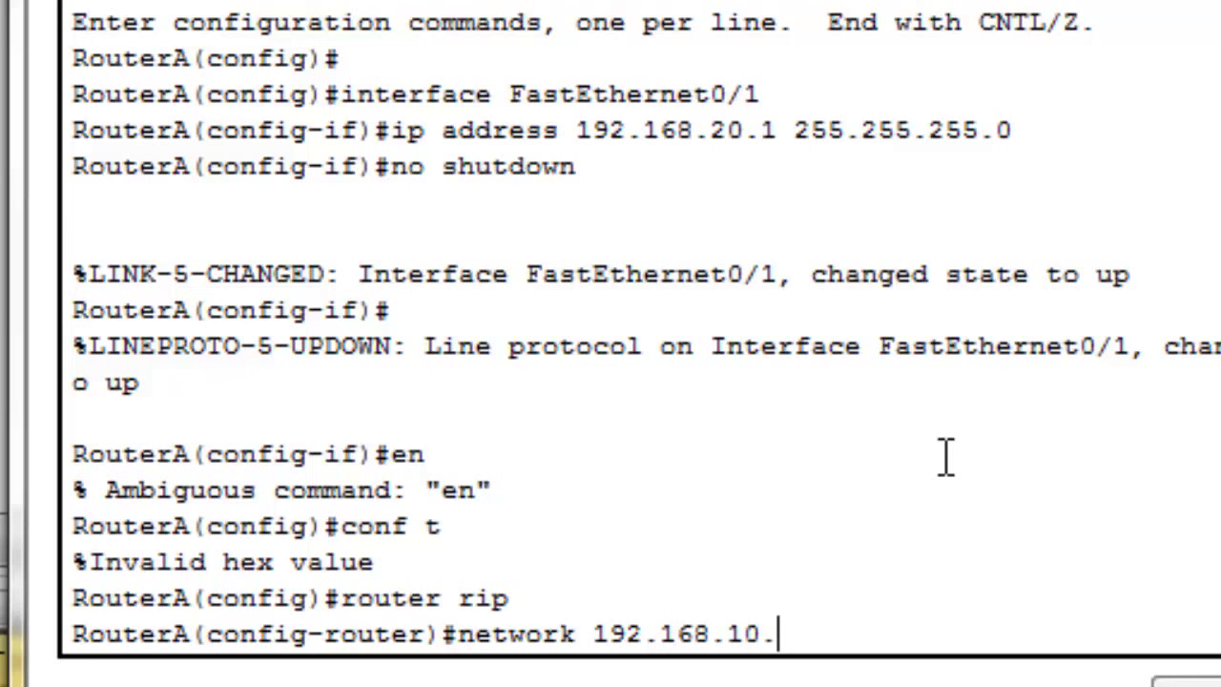
pyautogui.write('0')
pyautogui.press('Return')
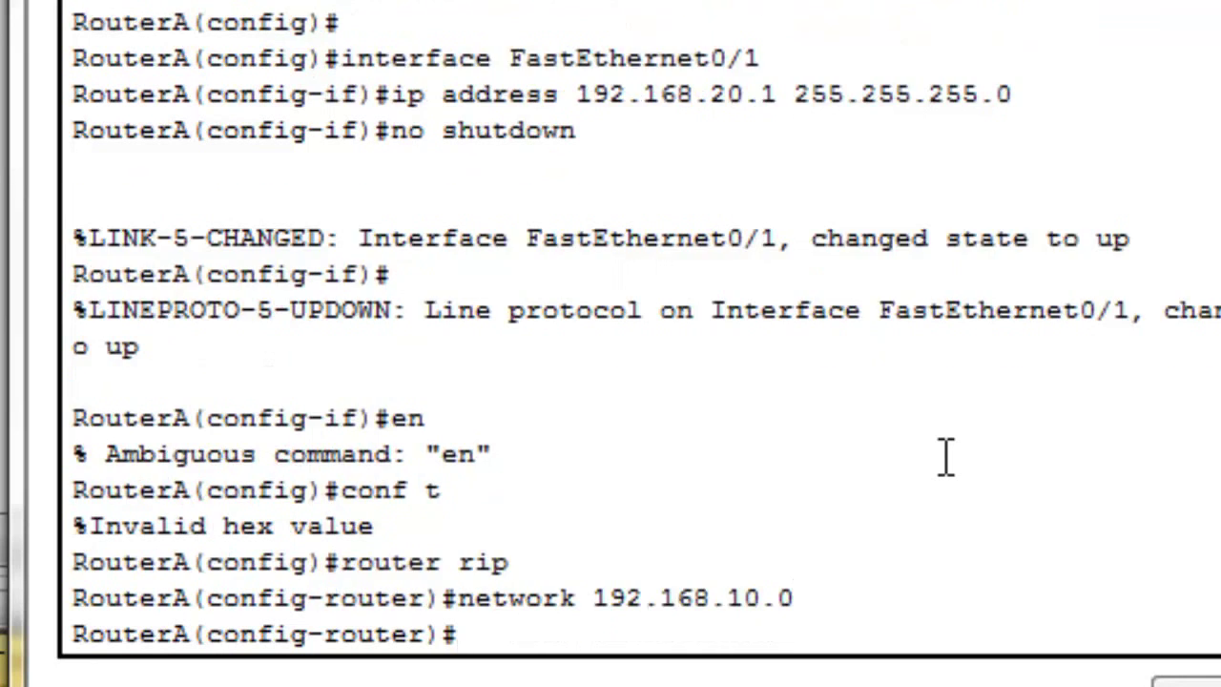
# Add network 192.168.20.0 to Router0's RIP configuration
pyautogui.write('networ')
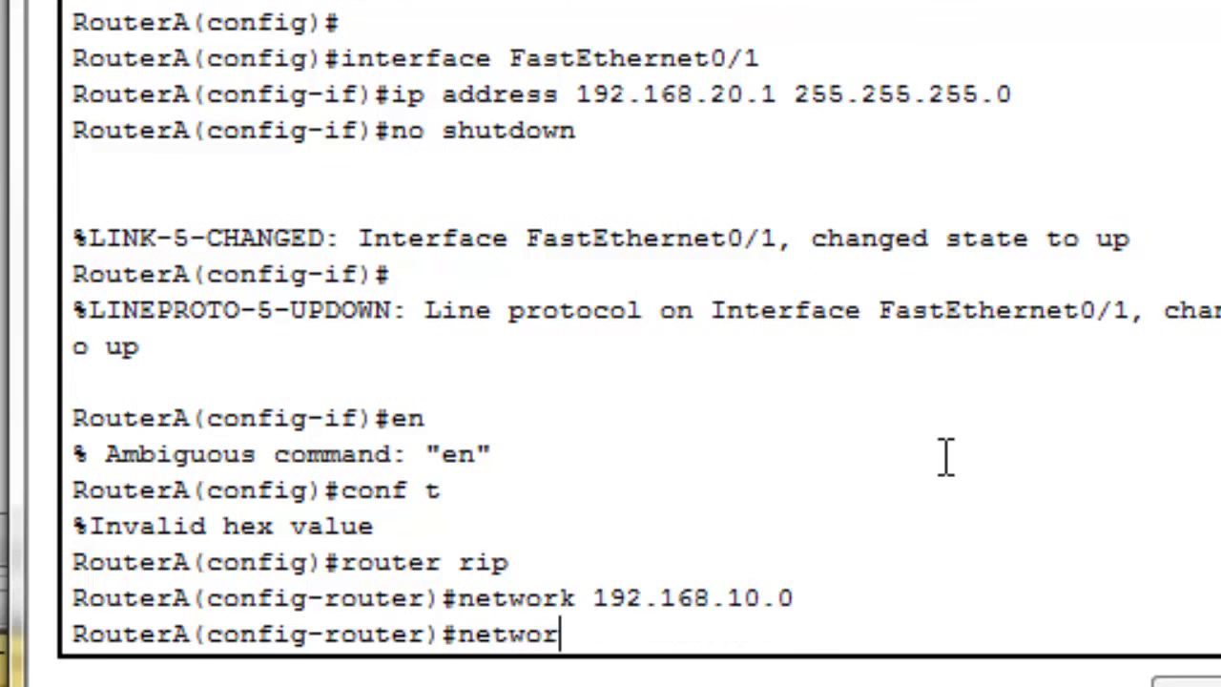
pyautogui.write('k 192.1')
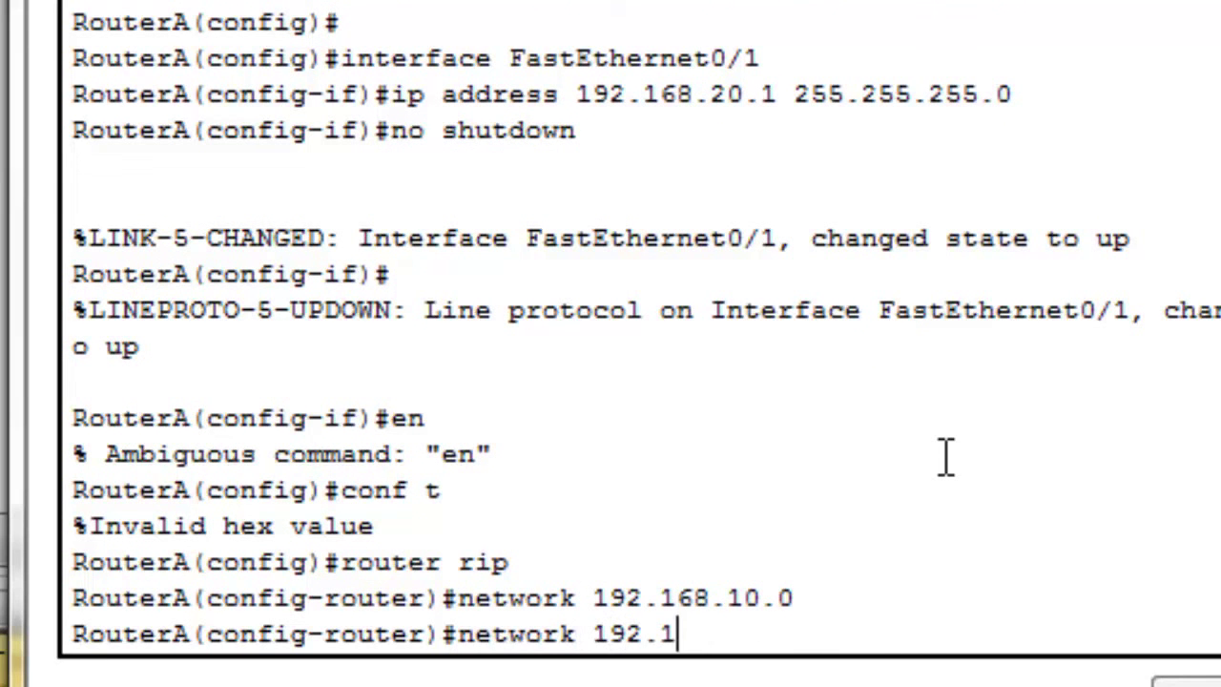
pyautogui.write('68.20.0')
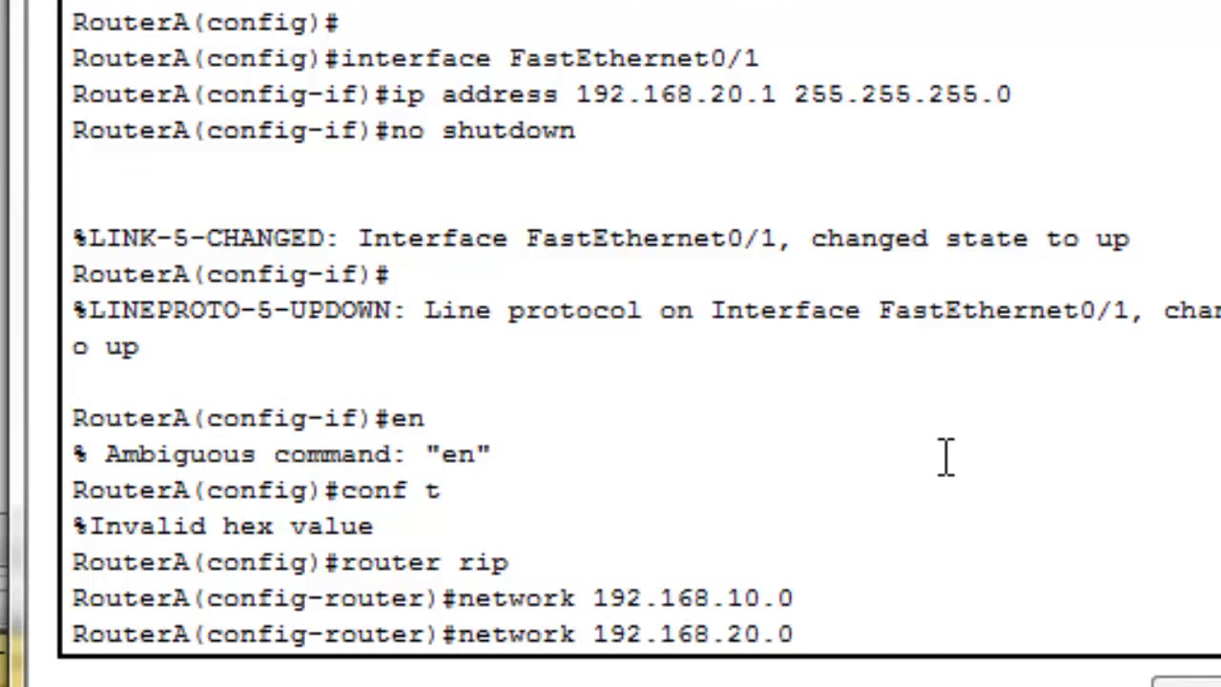
pyautogui.press('Return')
# Set Router0's RIP to version 2, exit configuration mode, and close the router window
pyautogui.write('v')
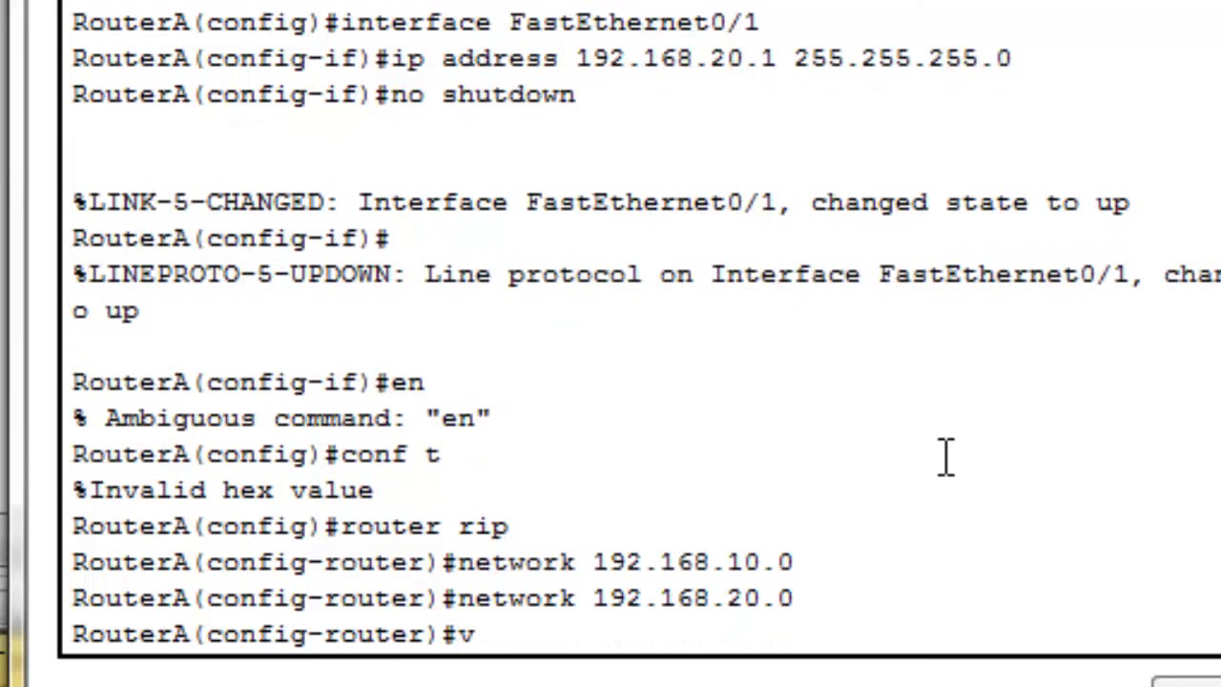
pyautogui.write('ersion 2')
pyautogui.press('Return')
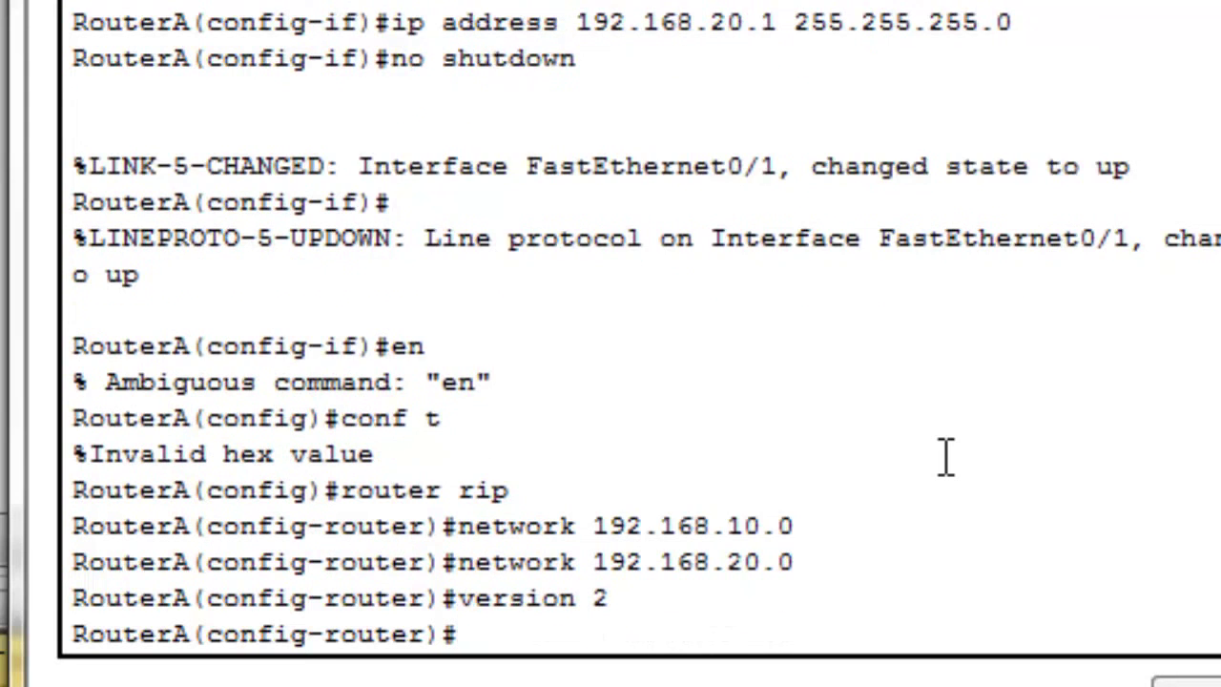
pyautogui.hotkey('ctrl', 'z')
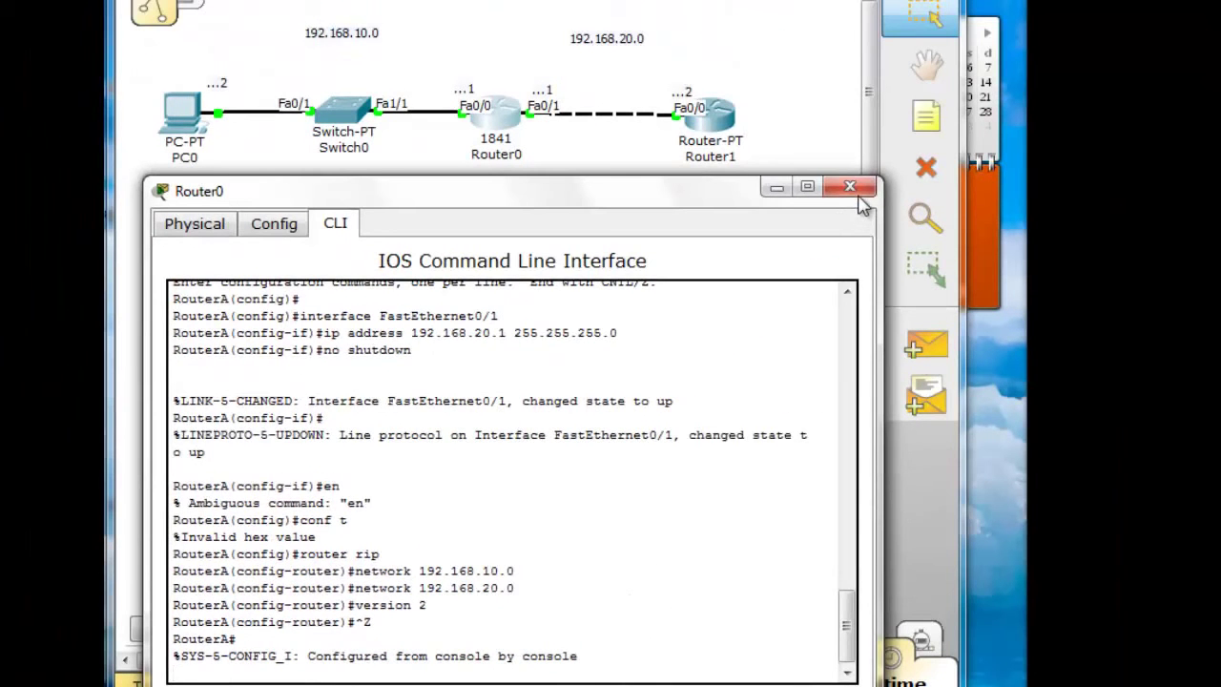
pyautogui.click(849, 187)
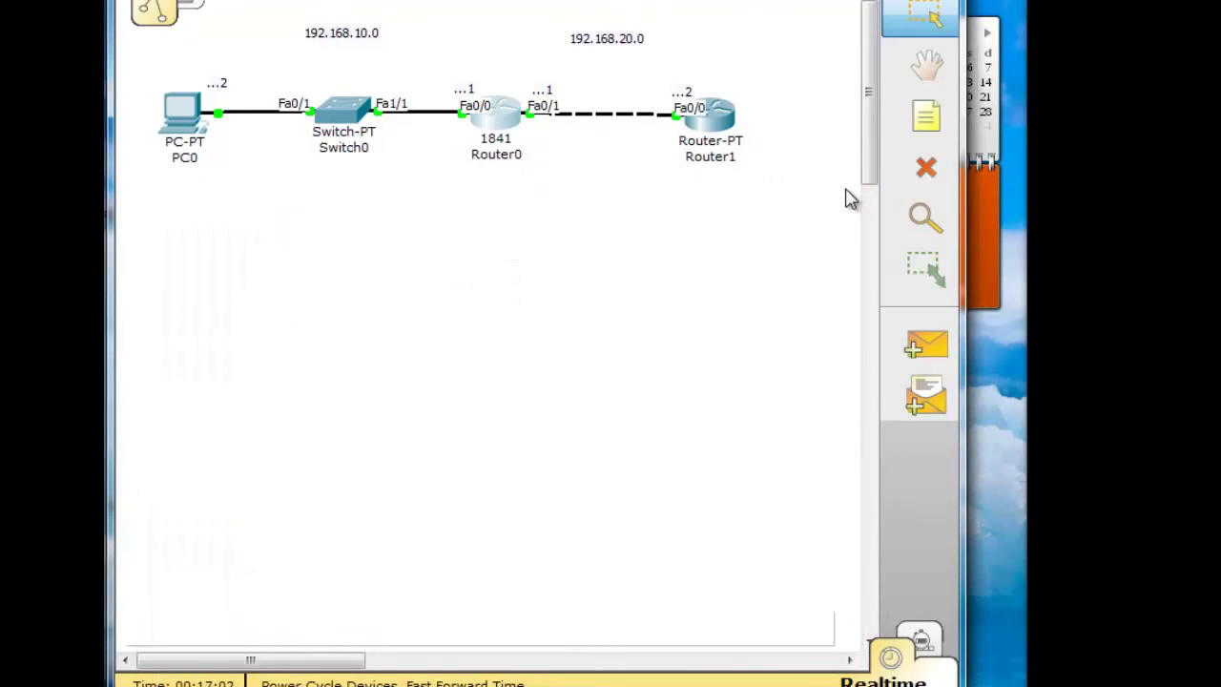
# Open Router1's command line, reposition its window to expose the topology, and enter RIP configuration mode with router rip
pyautogui.click(711, 113)
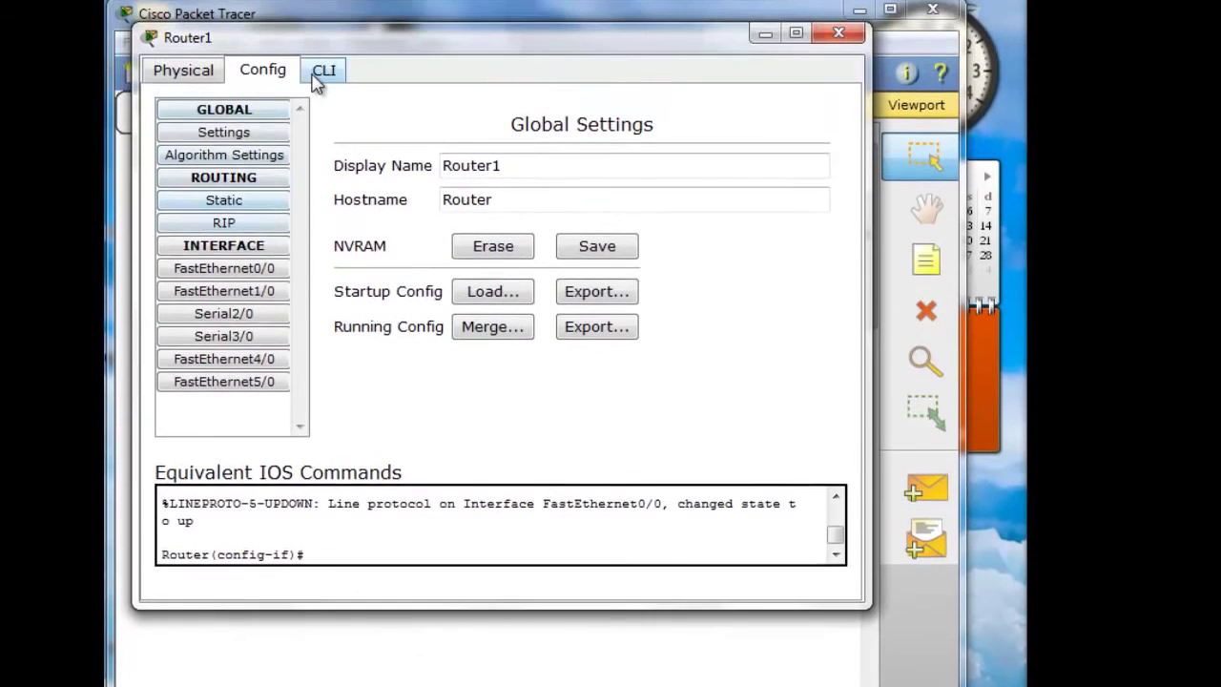
pyautogui.click(319, 75)
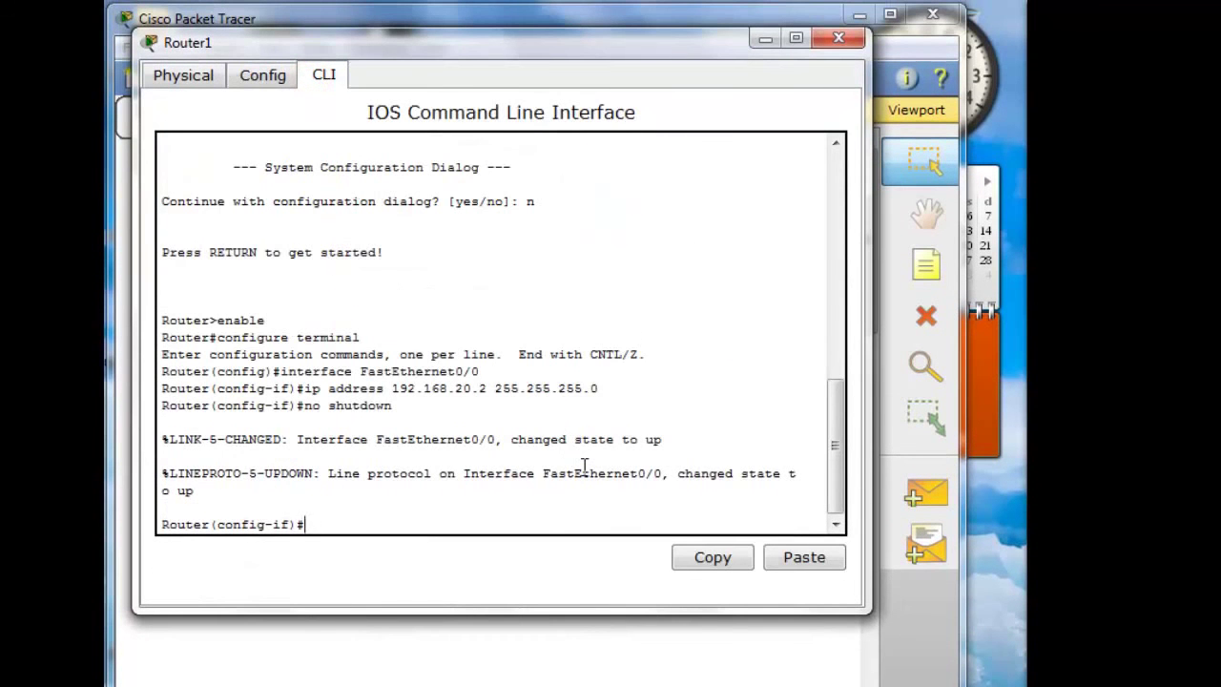
pyautogui.write('en')
pyautogui.press('Return')
pyautogui.write('config)#conf')
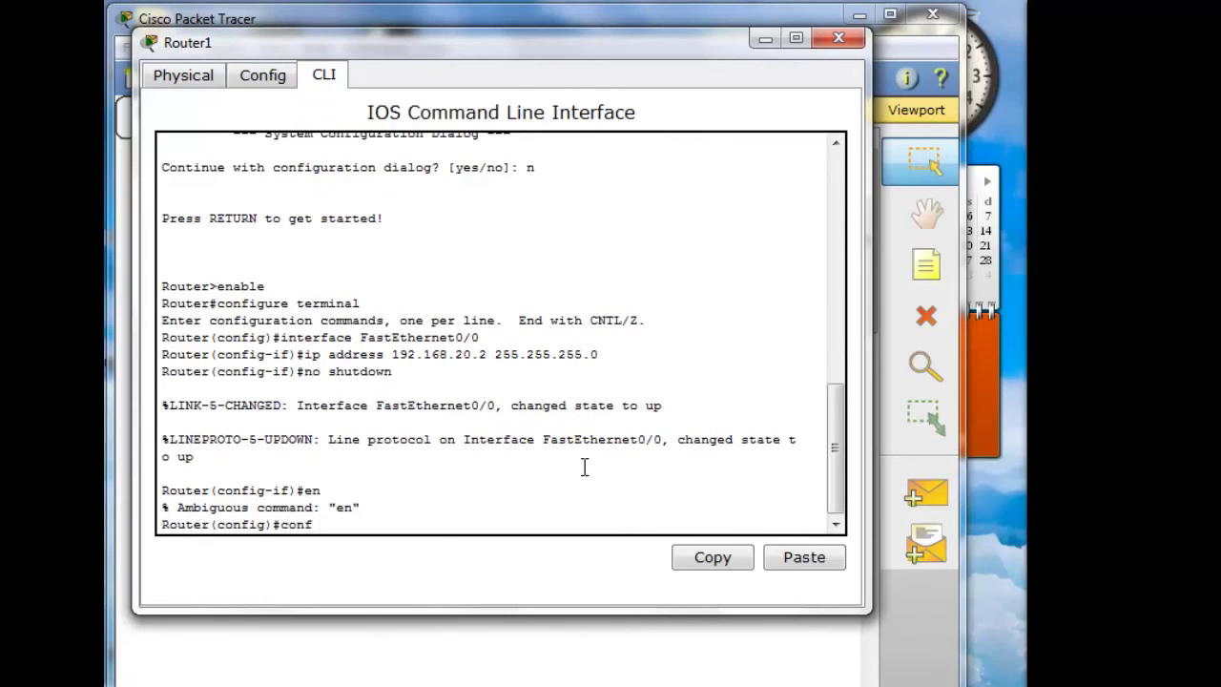
pyautogui.write(' t')
pyautogui.press('Return')
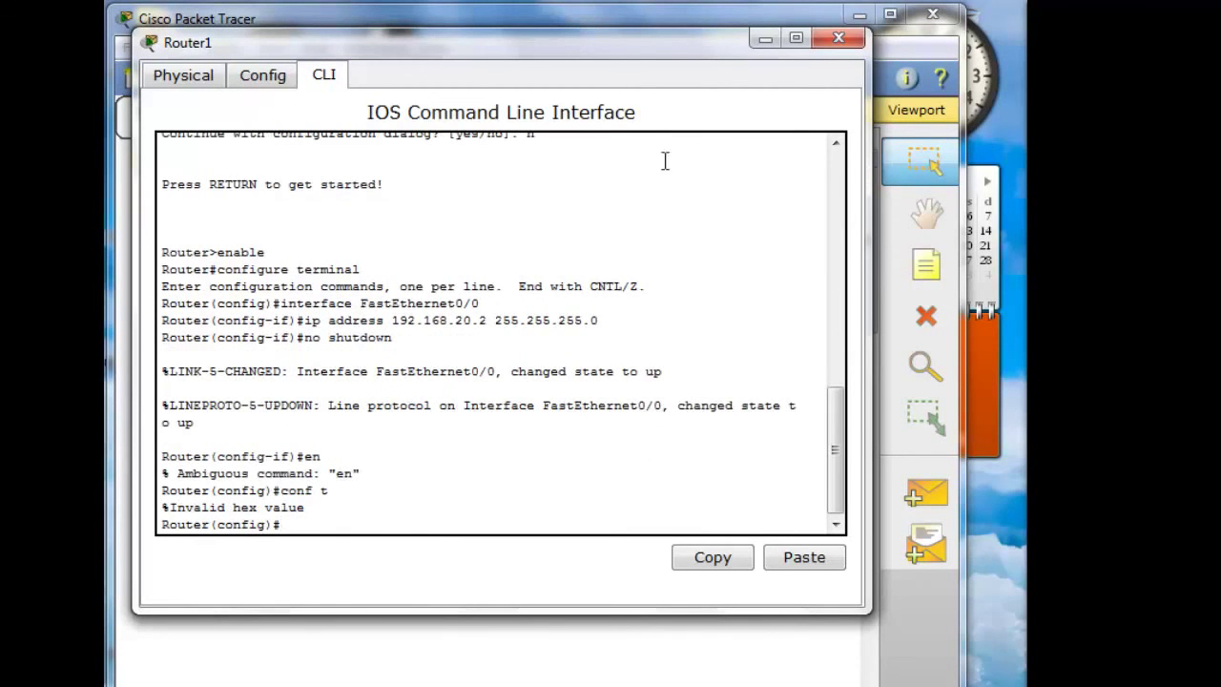
pyautogui.moveTo(613, 47); pyautogui.dragTo(628, 377)
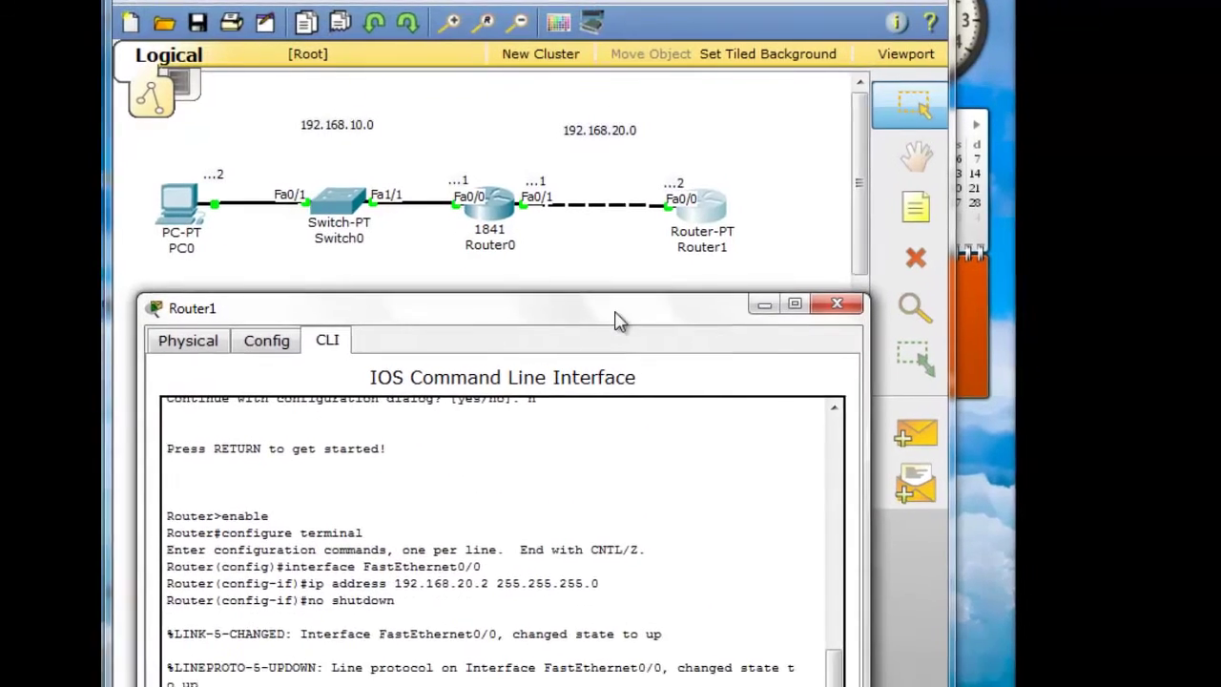
pyautogui.write('router')
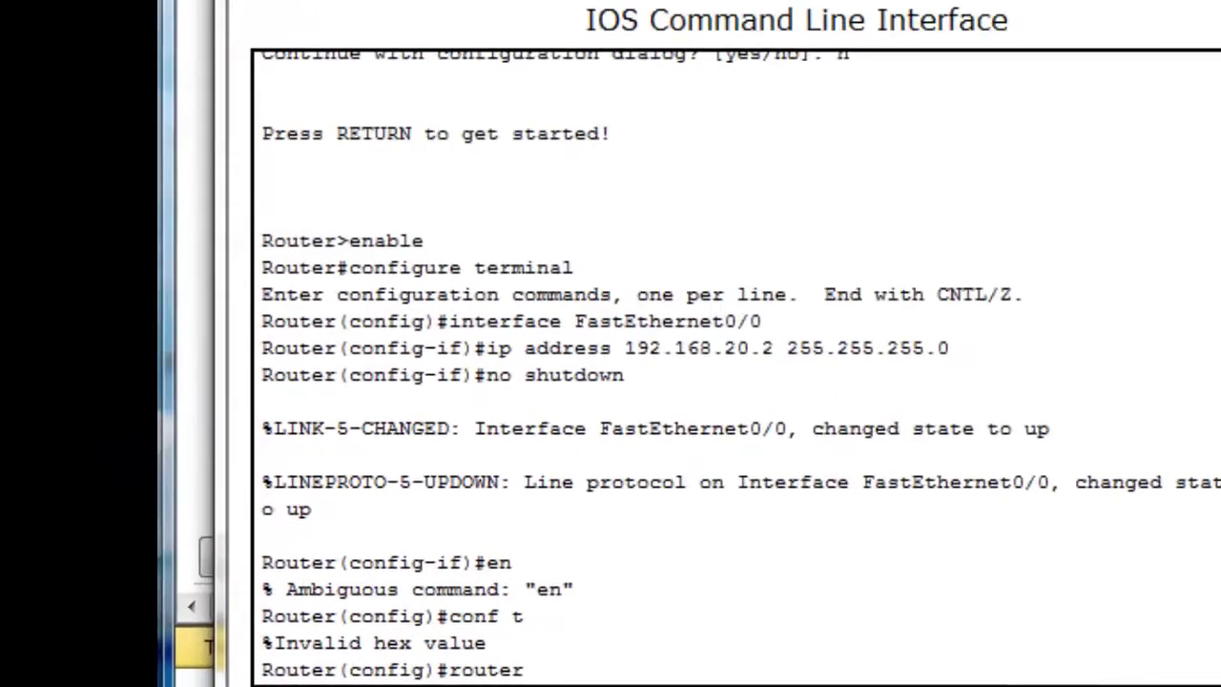
pyautogui.write(' rip')
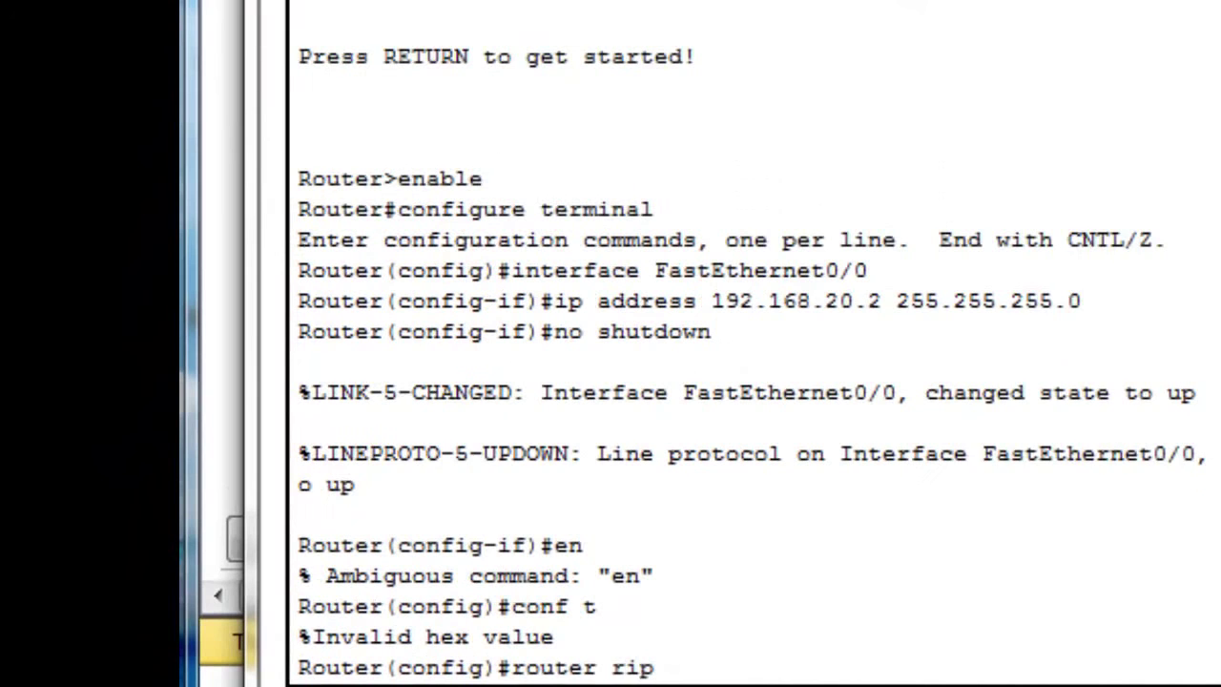
pyautogui.press('Return')
# Add network 192.168.20.0 to Router1's RIP configuration
pyautogui.write('nfig-router)#n')
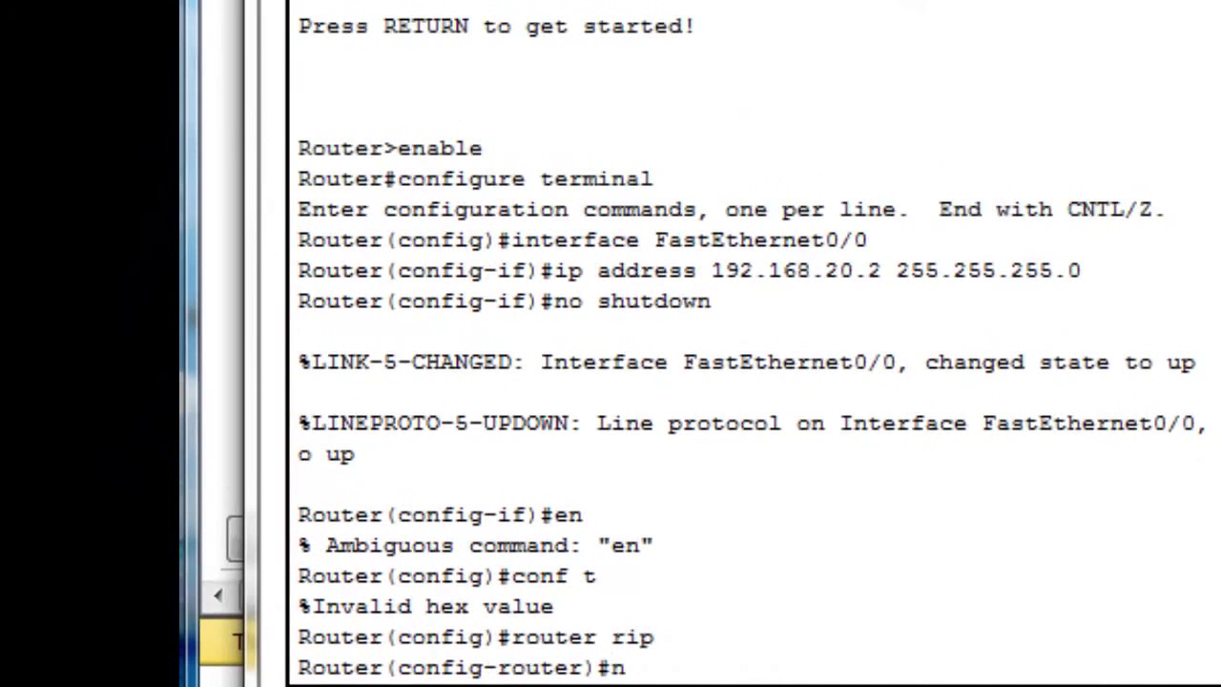
pyautogui.write('etwork')
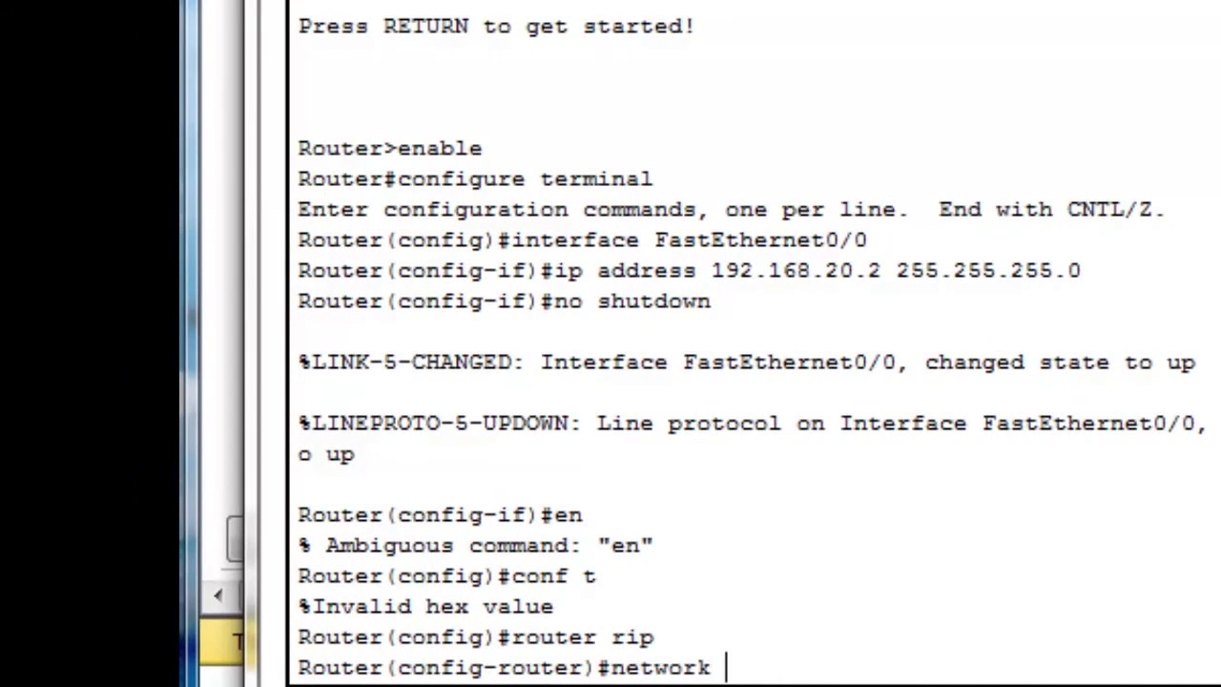
pyautogui.write(' 192.16')
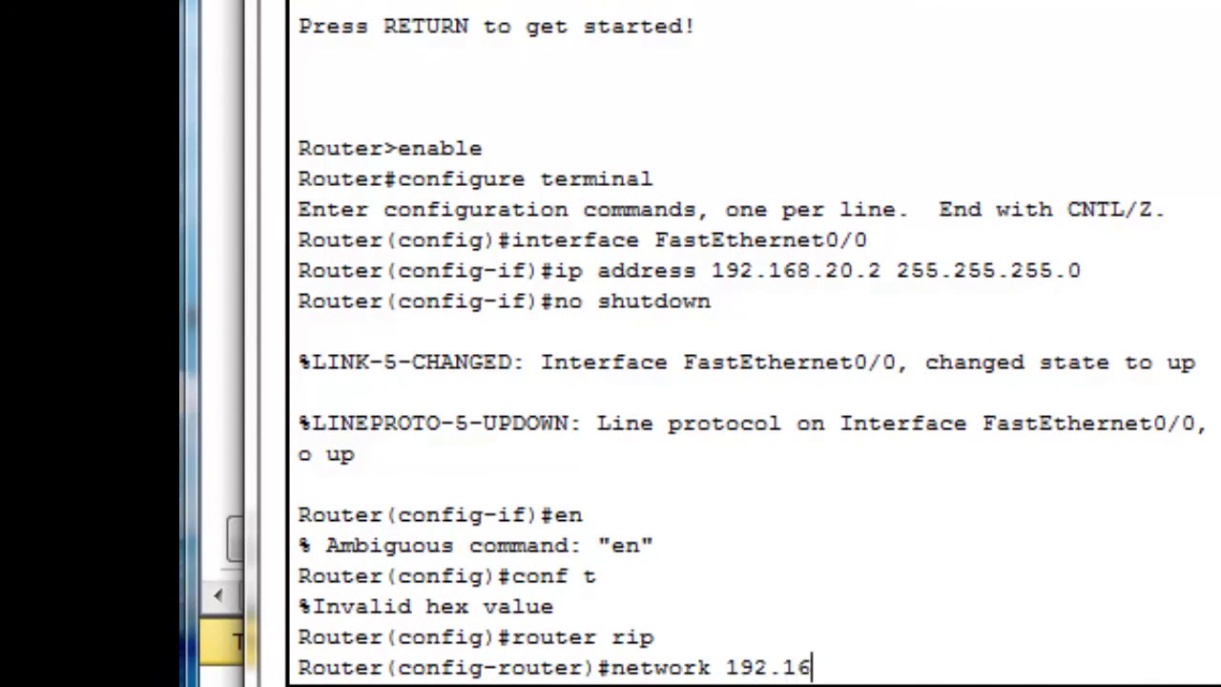
pyautogui.write('8.20.0')
pyautogui.press('Return')
pyautogui.write('etwork')
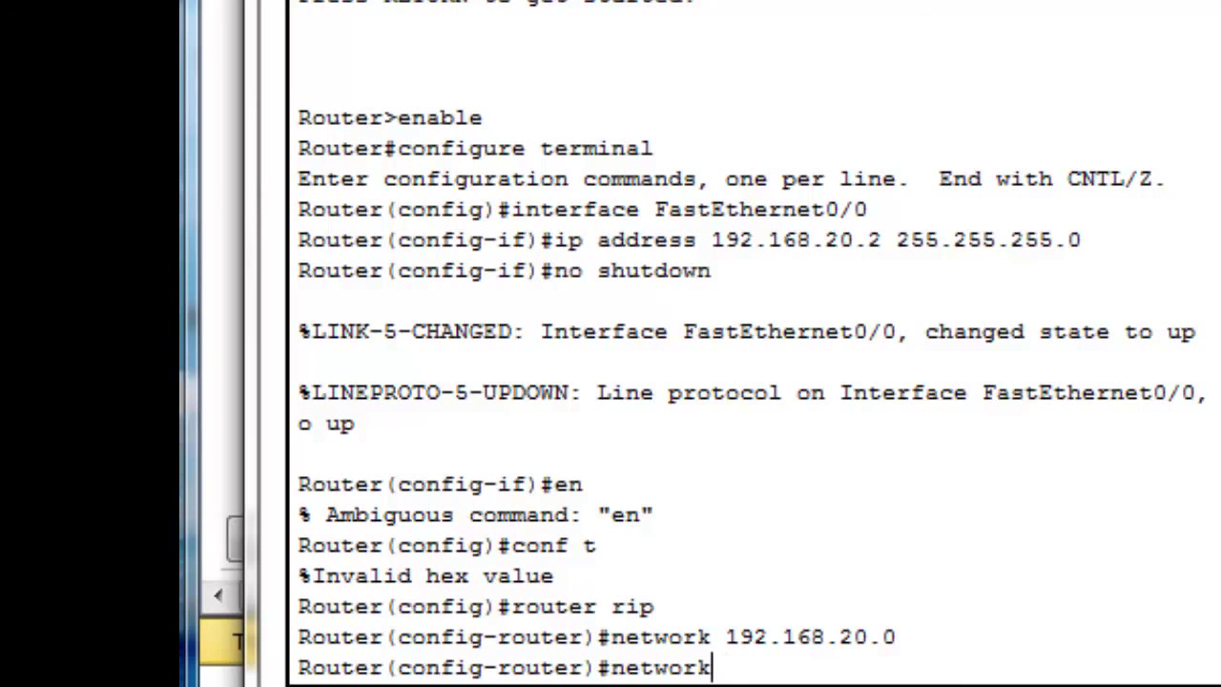
pyautogui.press('BackSpace')
pyautogui.press('BackSpace')
pyautogui.press('BackSpace')
pyautogui.press('BackSpace')
pyautogui.press('BackSpace')
pyautogui.press('BackSpace')
pyautogui.press('BackSpace')
# Set Router1's RIP to version 2 and exit configuration mode
pyautogui.write('version')
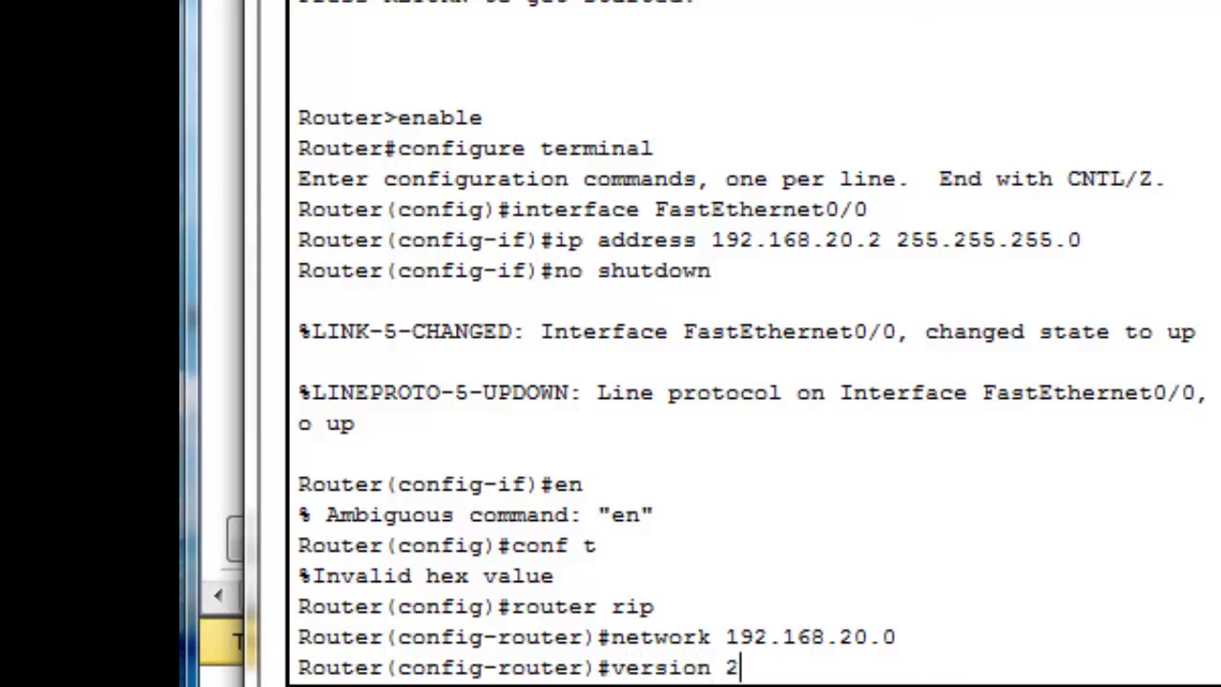
pyautogui.write(' 2')
pyautogui.press('Return')
pyautogui.hotkey('ctrl', 'z')
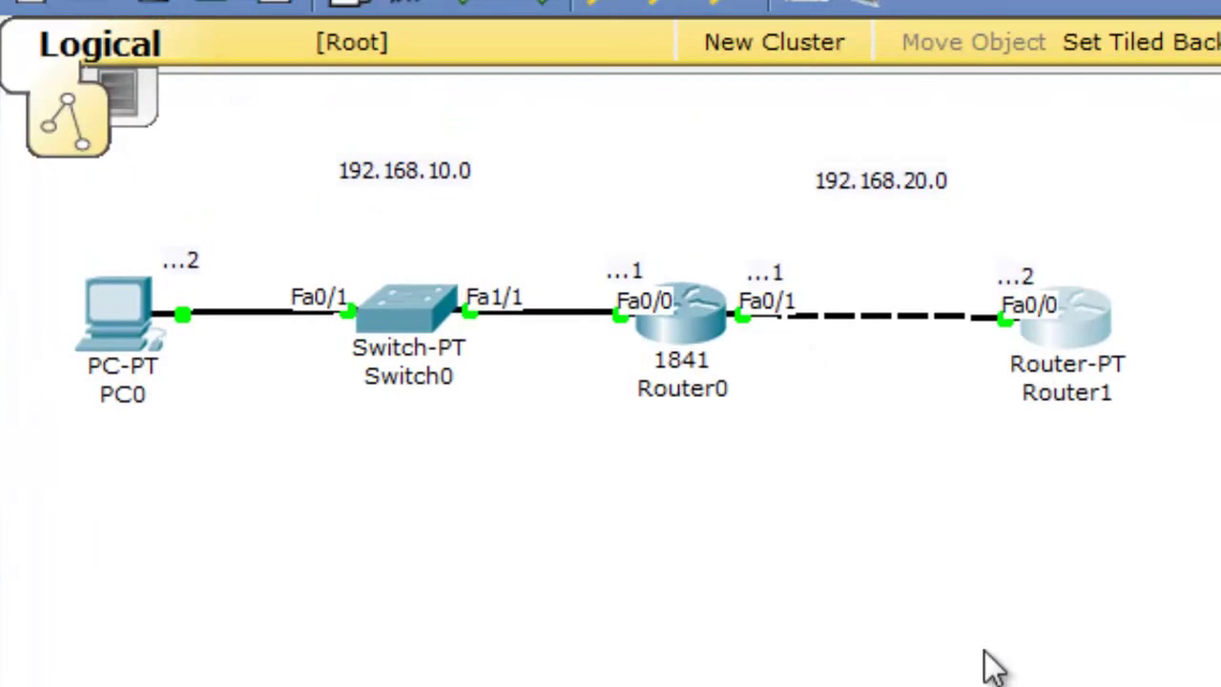
# Open Router1's command line and enter global configuration mode with en and conf t
pyautogui.click(1097, 328)
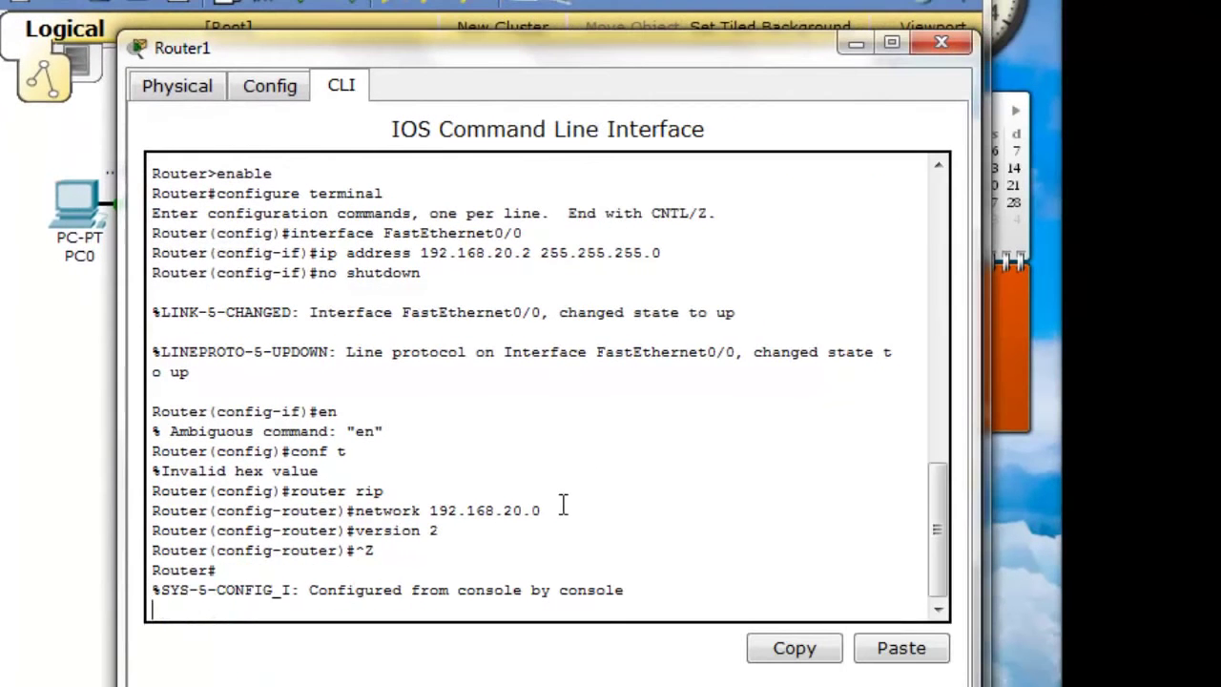
pyautogui.press('Return')
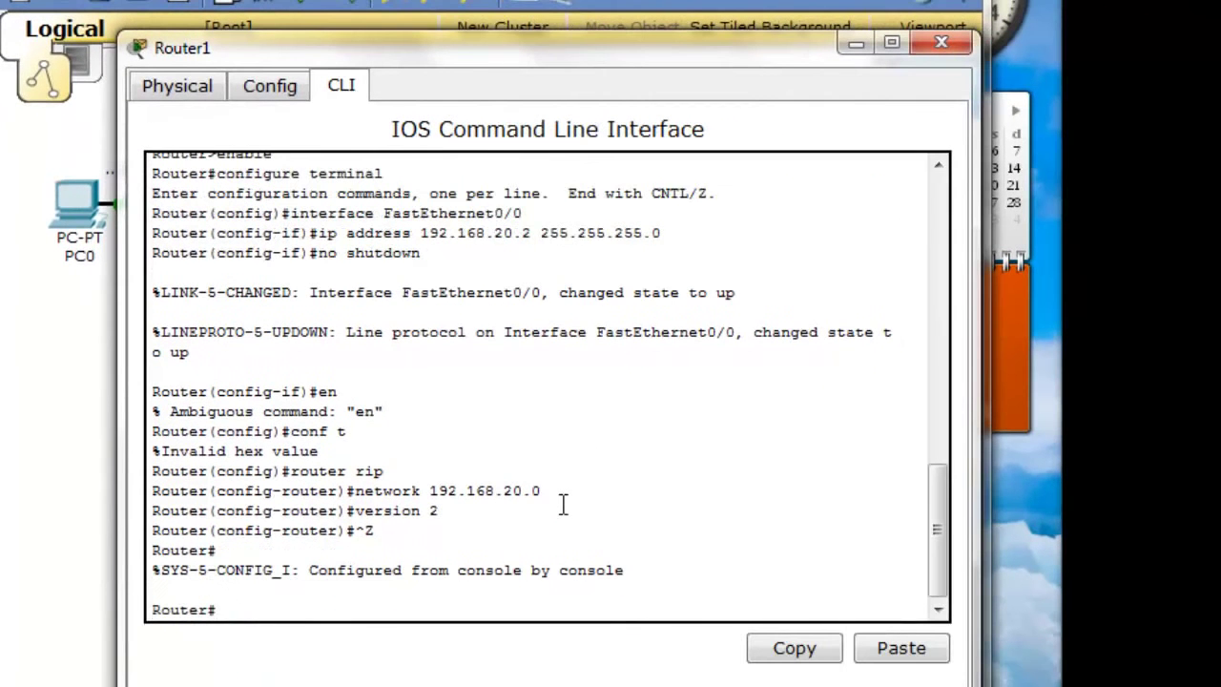
pyautogui.write('en')
pyautogui.press('Return')
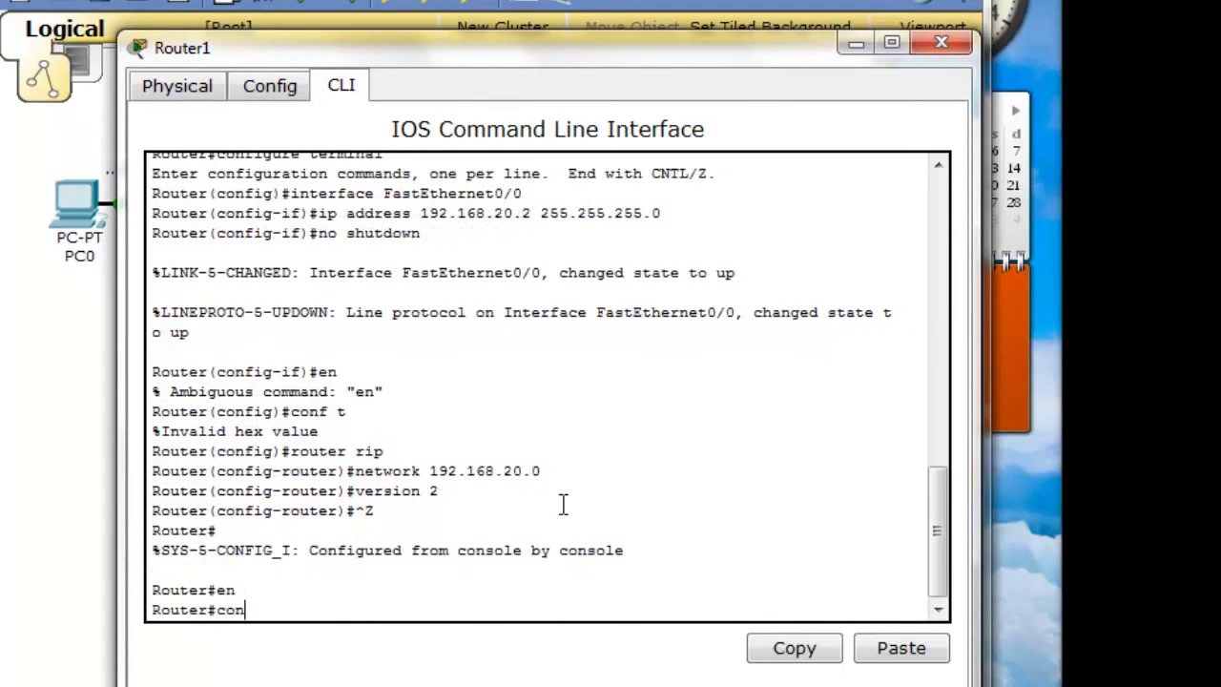
pyautogui.write('conf t')
pyautogui.press('Return')
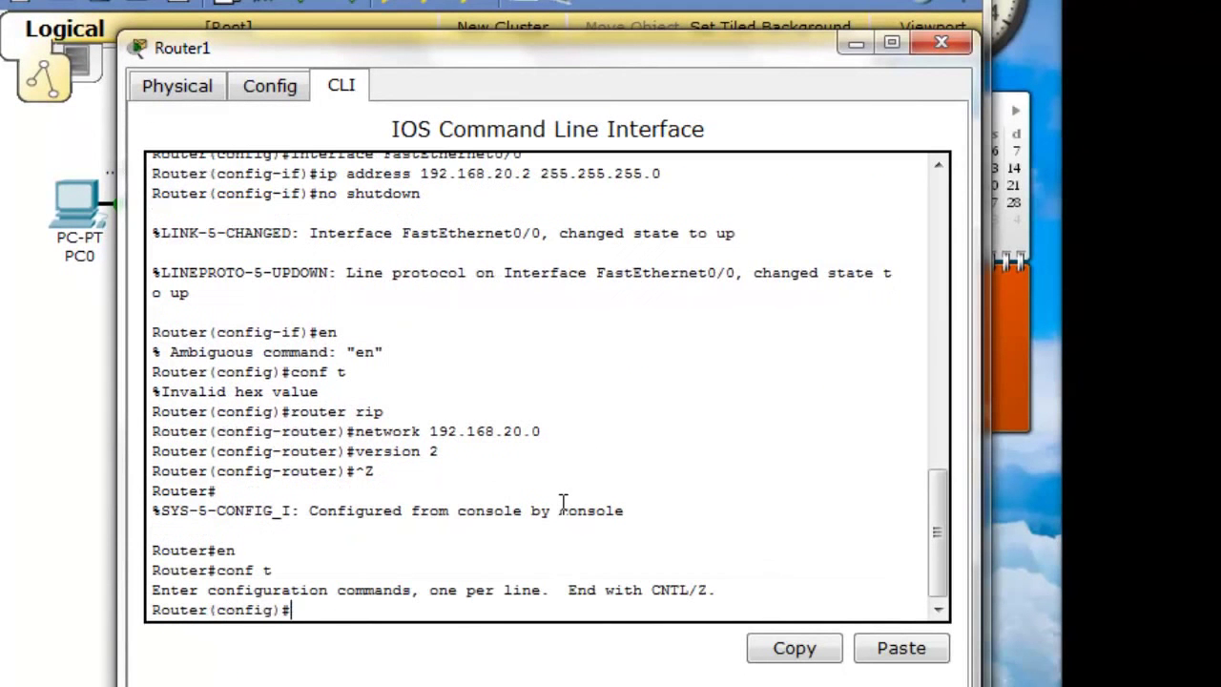
# Add an snmp-server community on Router1 with read-only (ro) access, entering the community string
pyautogui.write('snmp')
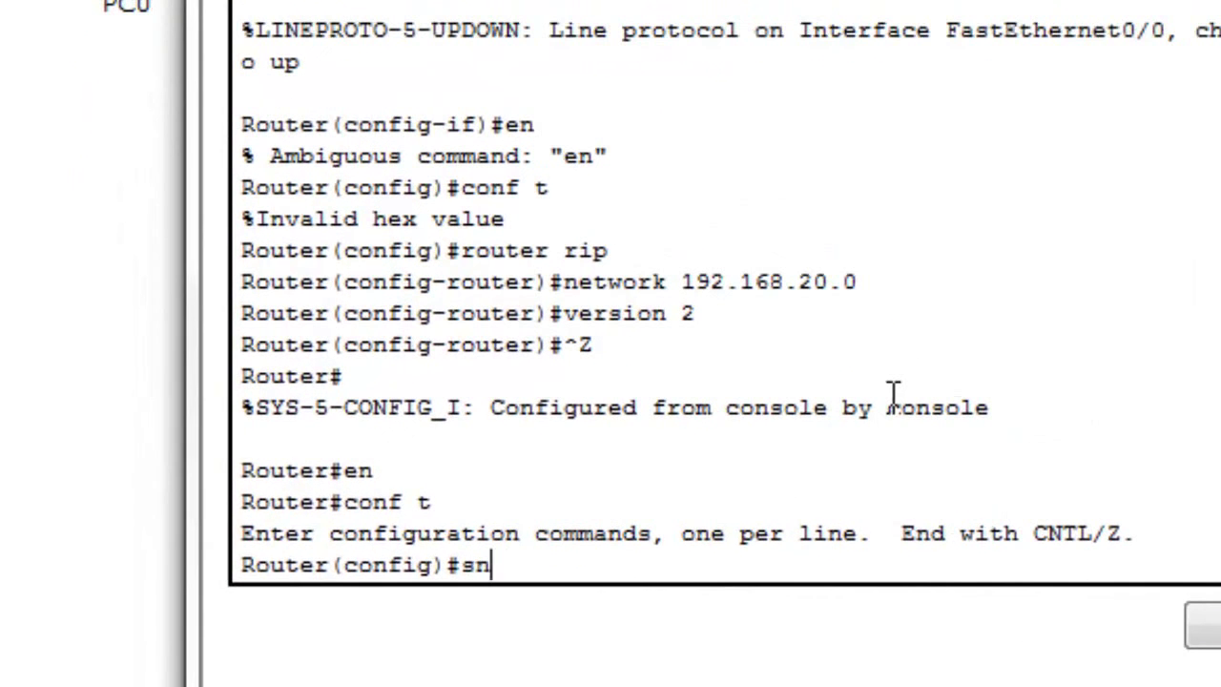
pyautogui.write('-serv')
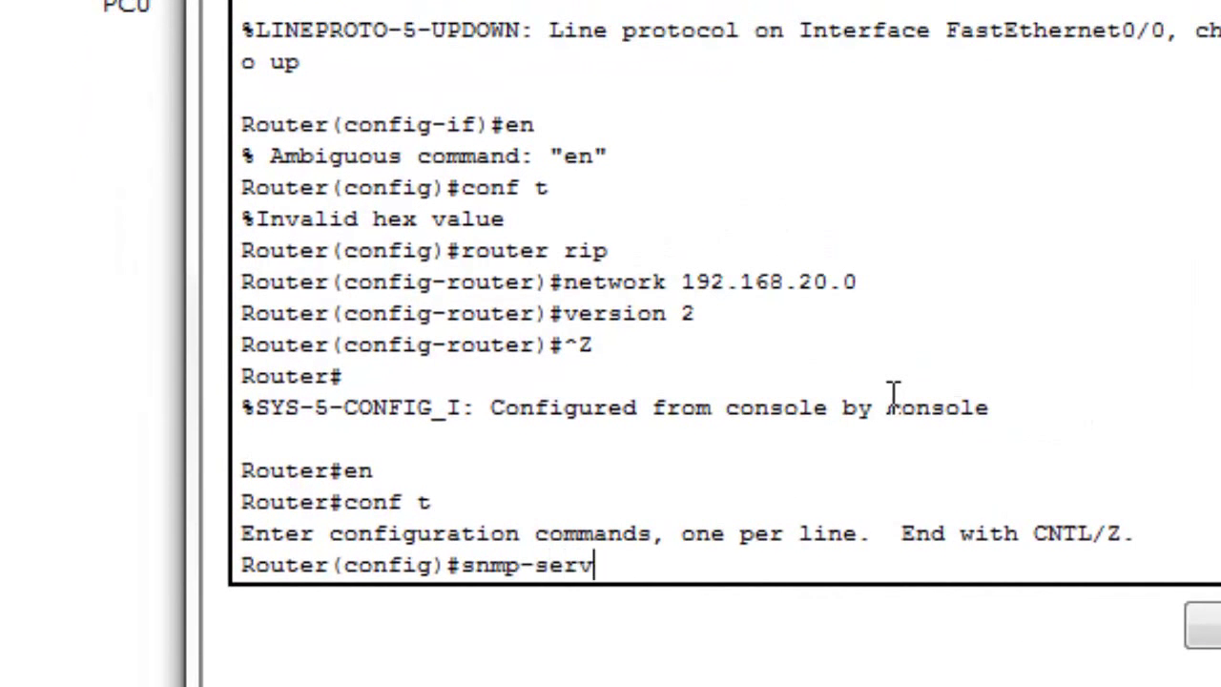
pyautogui.write('er community')
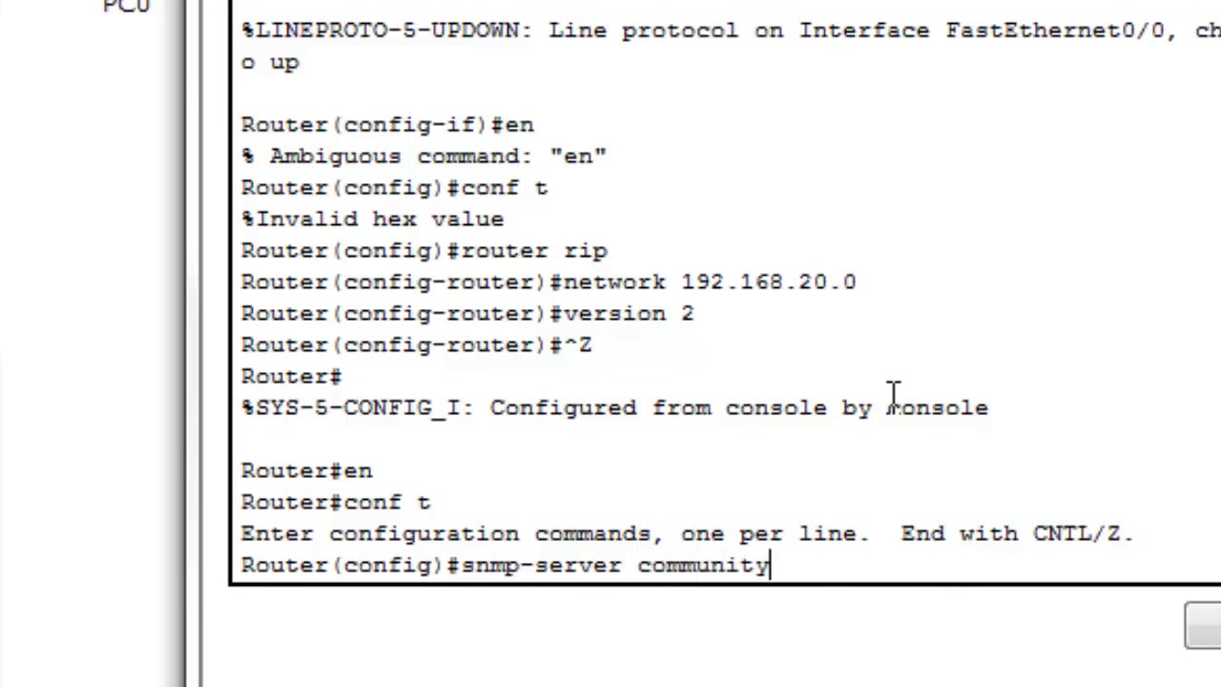
pyautogui.write(' 123')
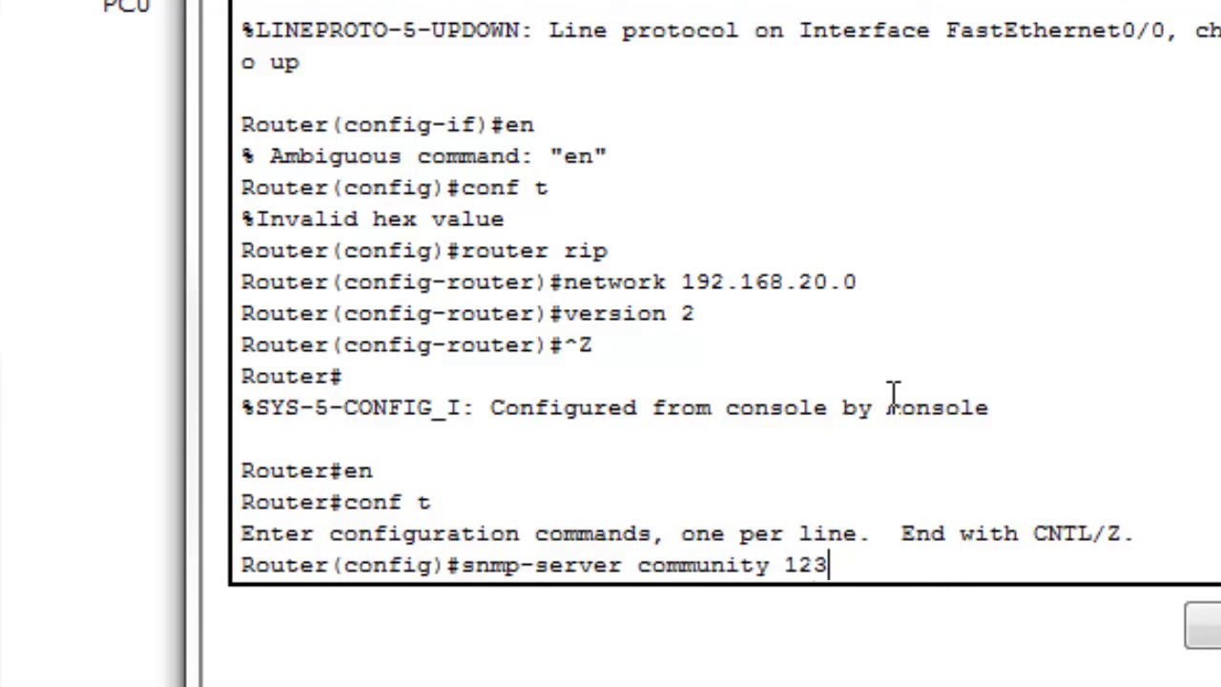
pyautogui.write(' ro')
pyautogui.press('Return')
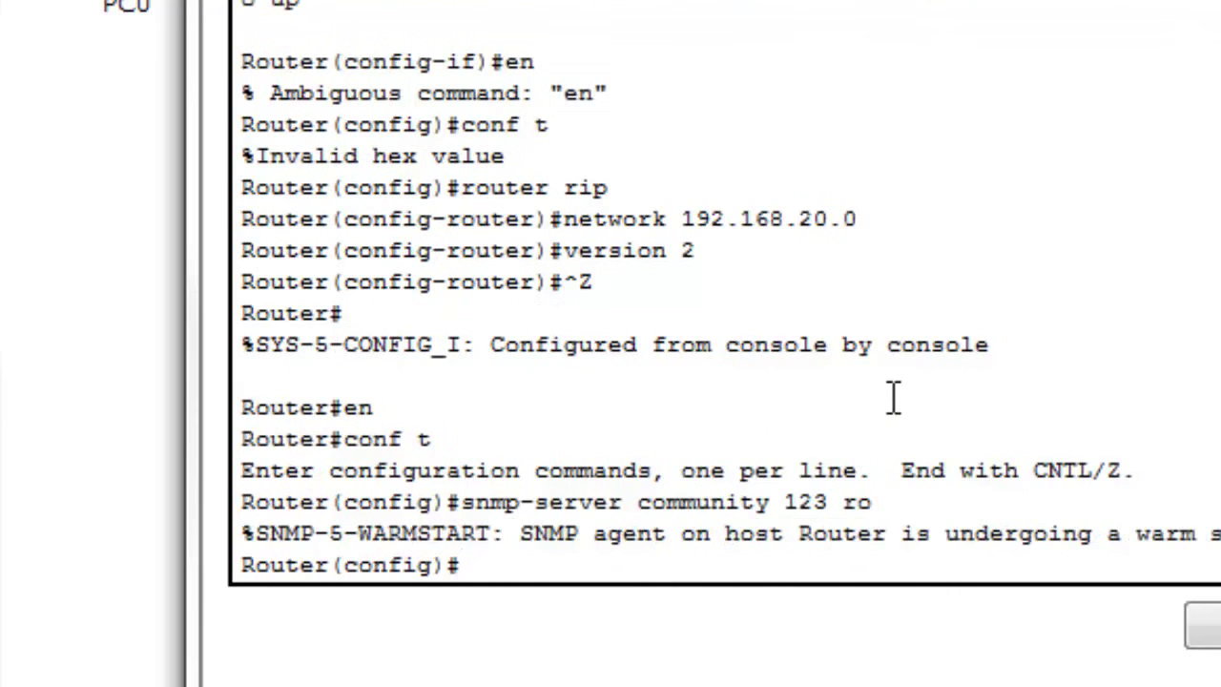
# Add the same SNMP community string on Router1 with read-write (rw) access, and exit configuration mode
pyautogui.press('Up')
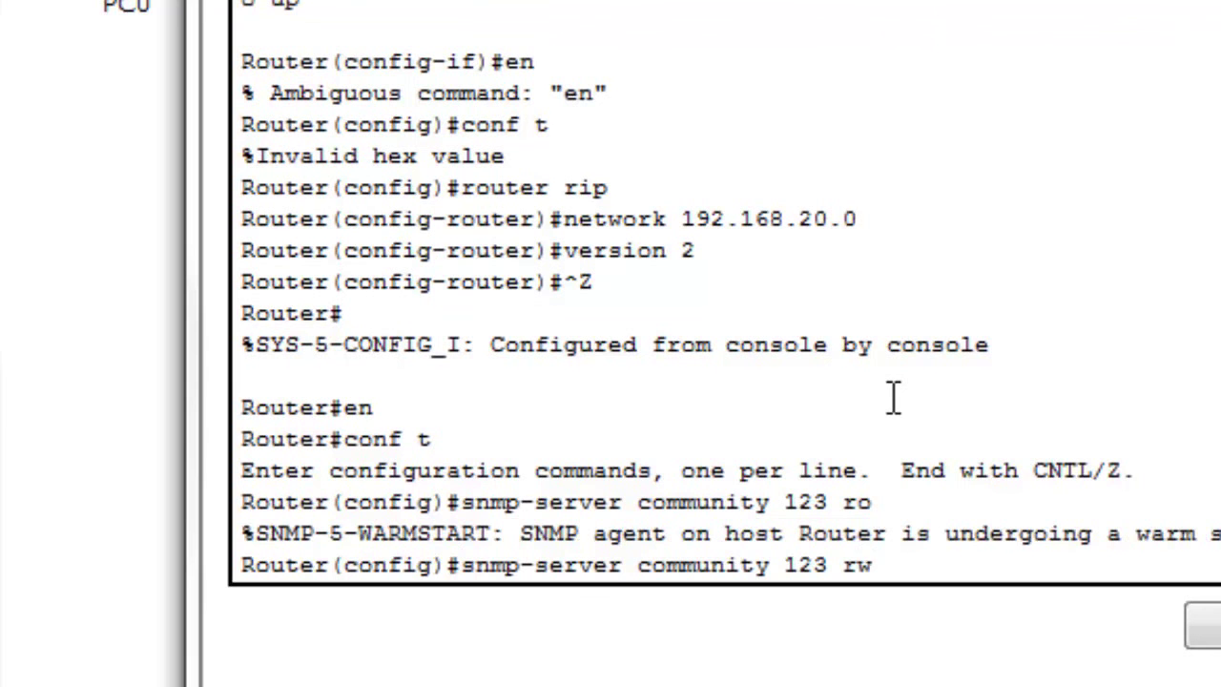
pyautogui.press('Return')
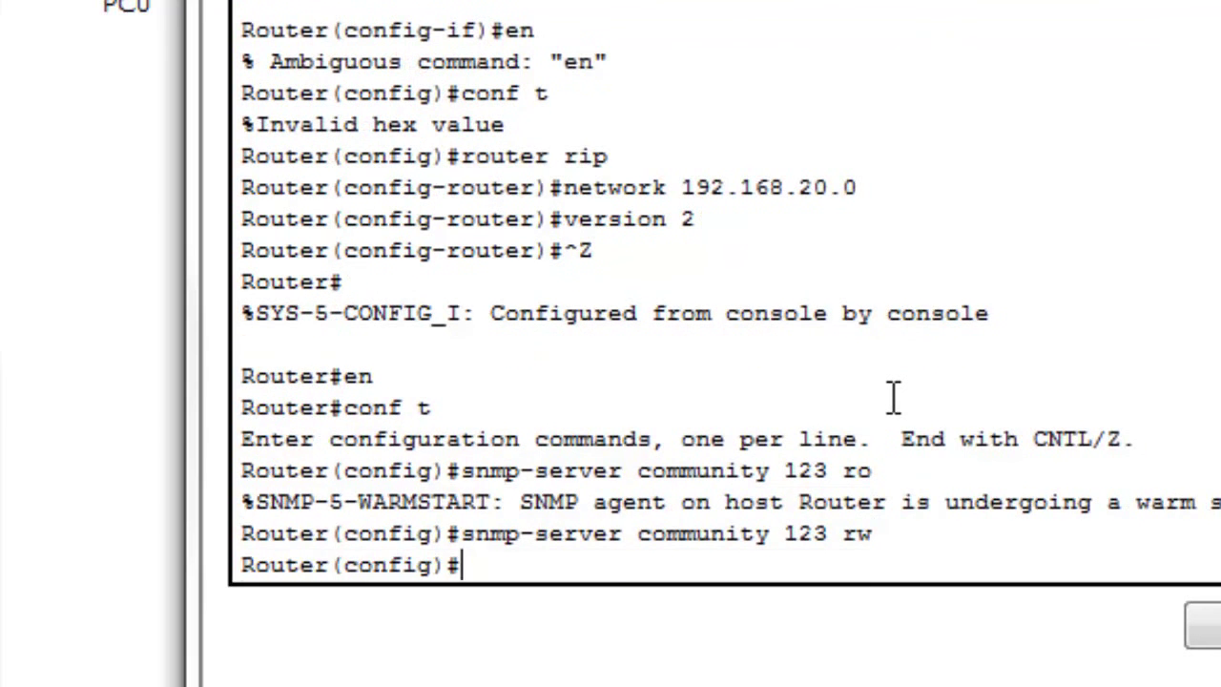
pyautogui.hotkey('ctrl', 'z')
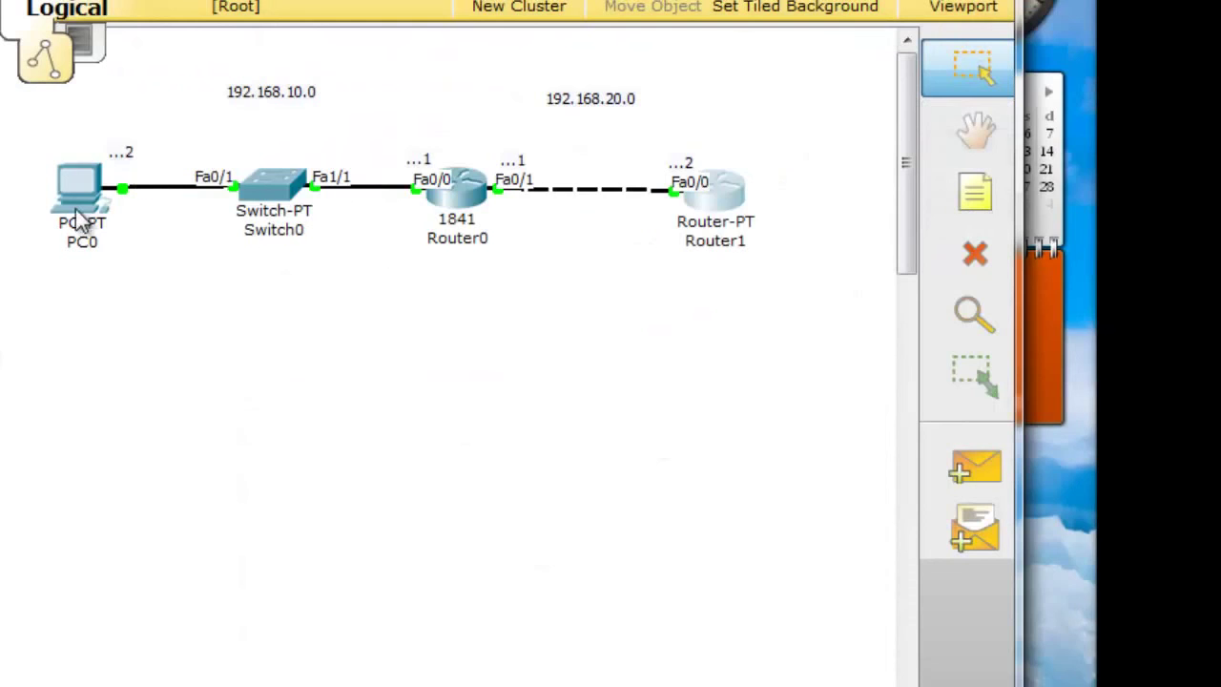
# Open PC0's MIB Browser and confirm its advanced settings for address 192.168.20.2, port 161 and SNMP version v3
pyautogui.click(81, 217)
pyautogui.click(838, 524)
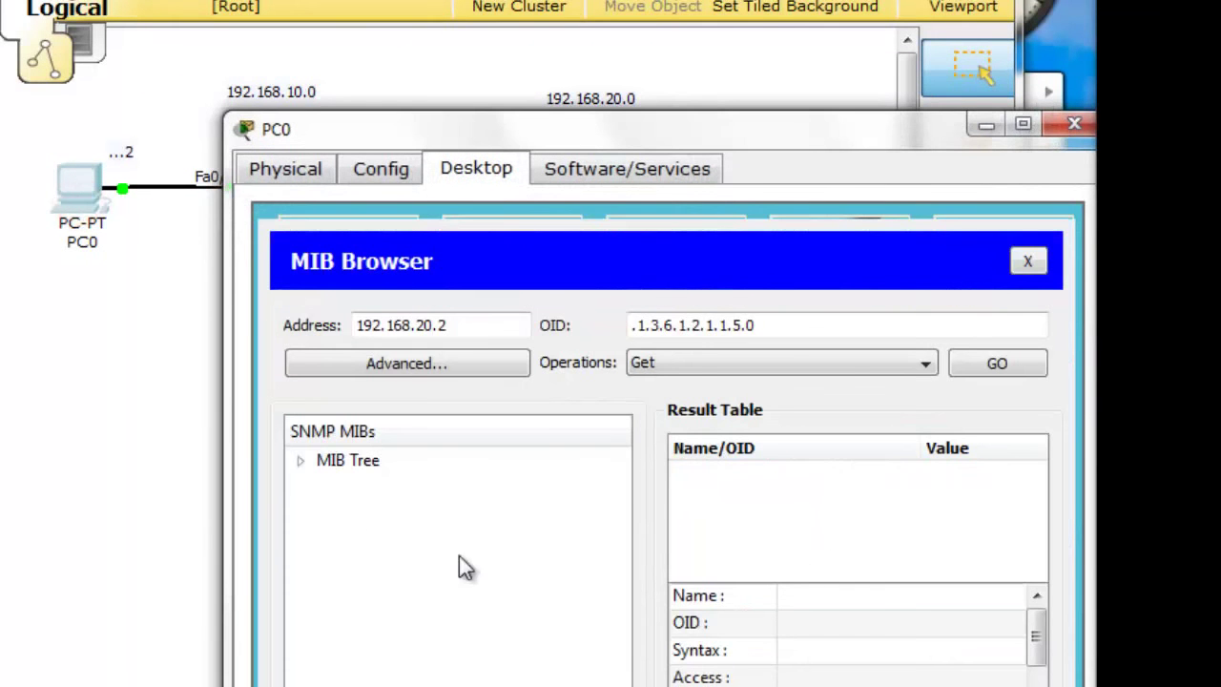
pyautogui.click(420, 371)
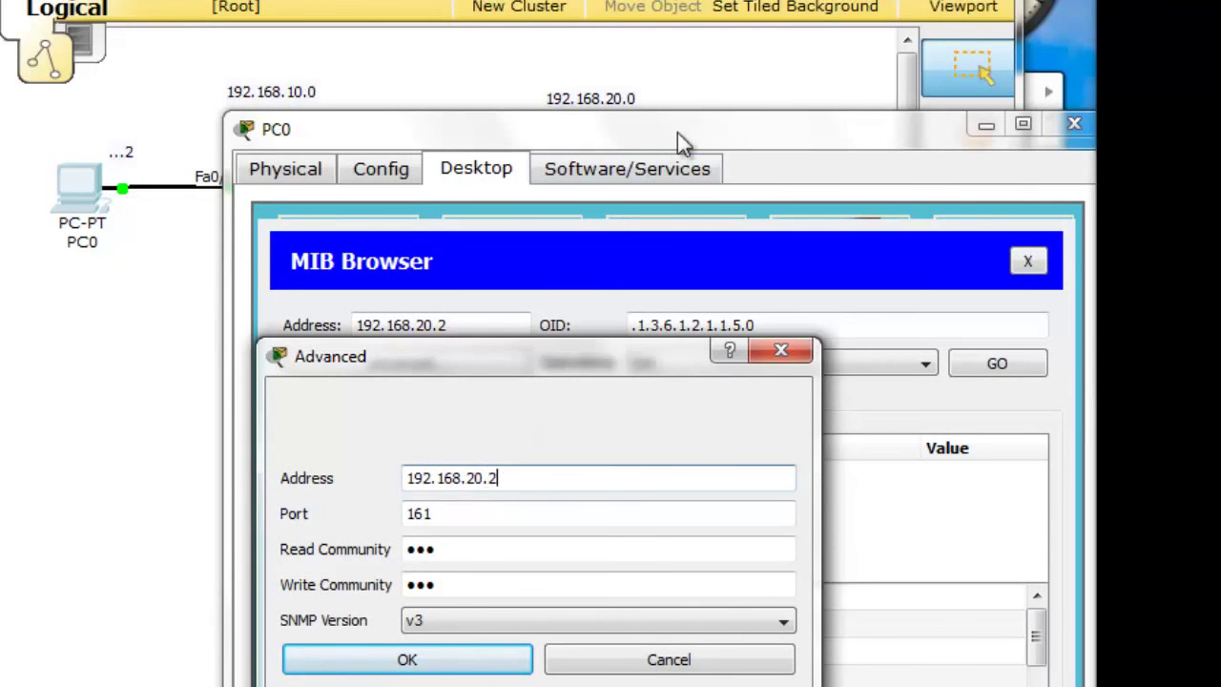
pyautogui.moveTo(676, 132); pyautogui.dragTo(487, 372)
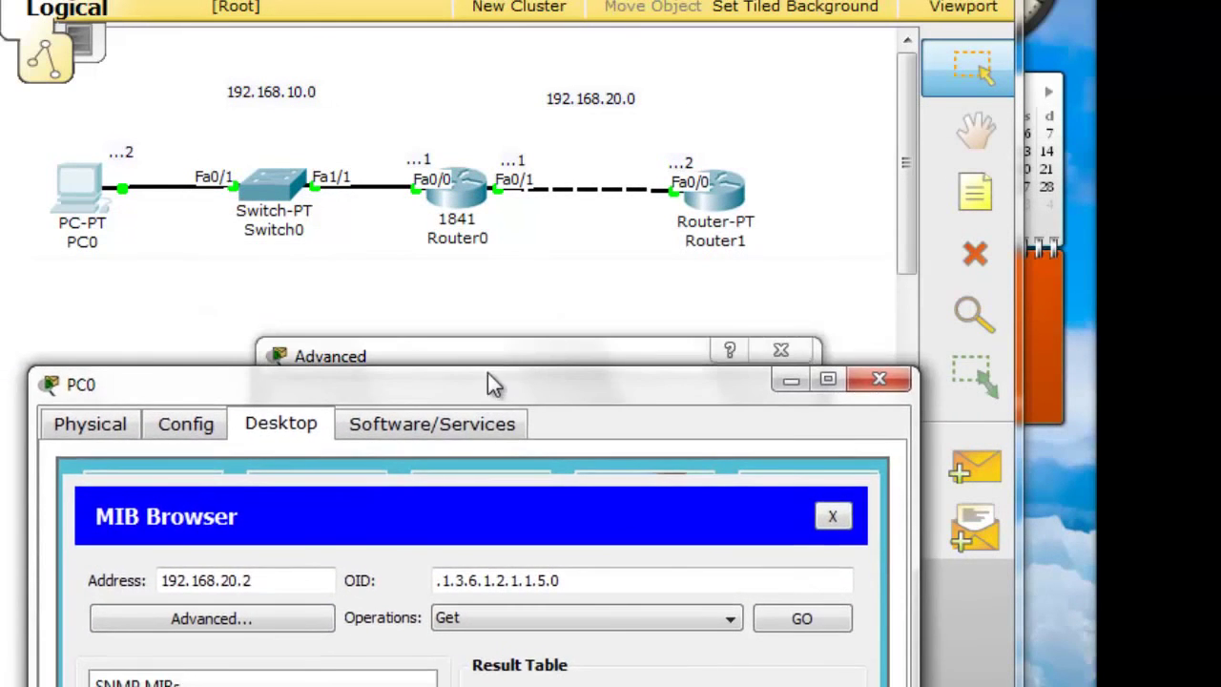
pyautogui.click(513, 359)
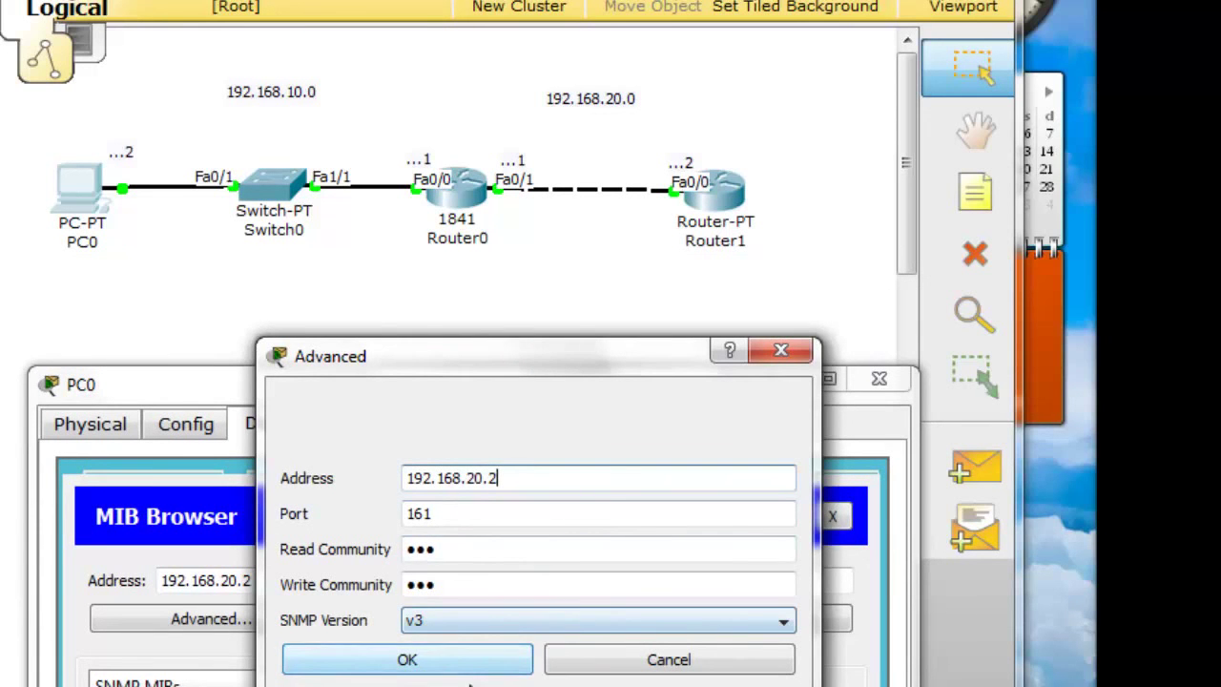
pyautogui.click(455, 668)
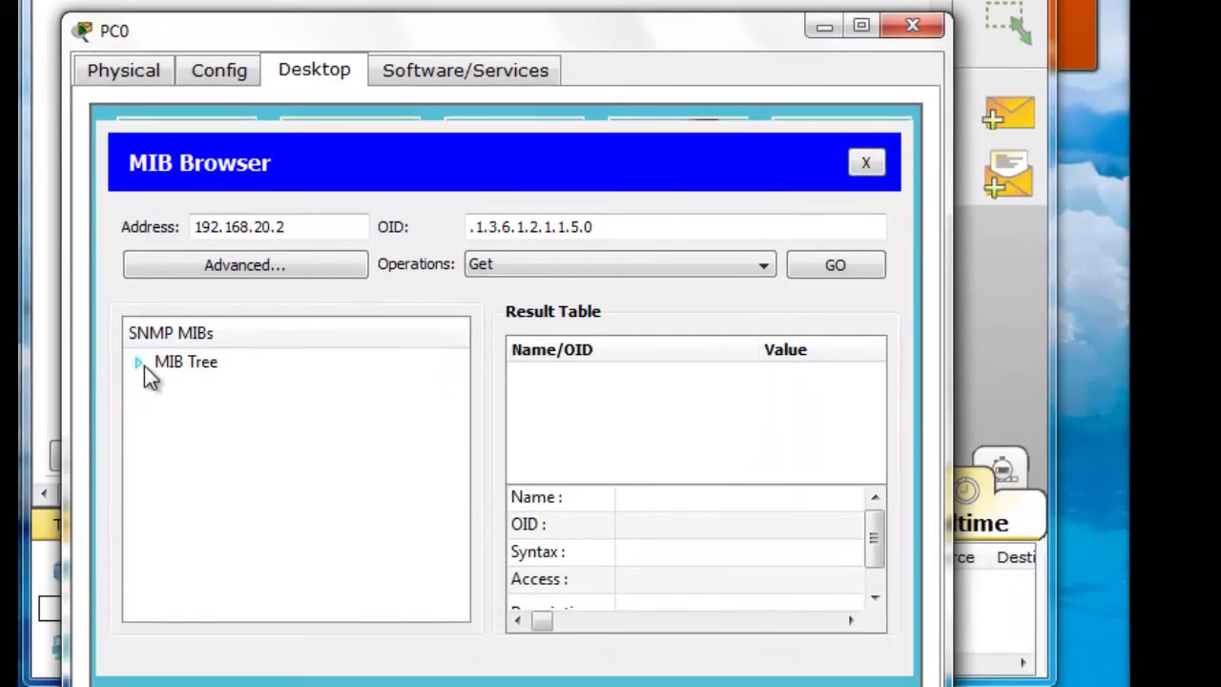
# Expand the router_std MIBs branch of the MIB tree down to .iso.org.dod.internet.mgmt.mib-2.system
pyautogui.click(139, 362)
pyautogui.click(165, 386)
pyautogui.click(192, 411)
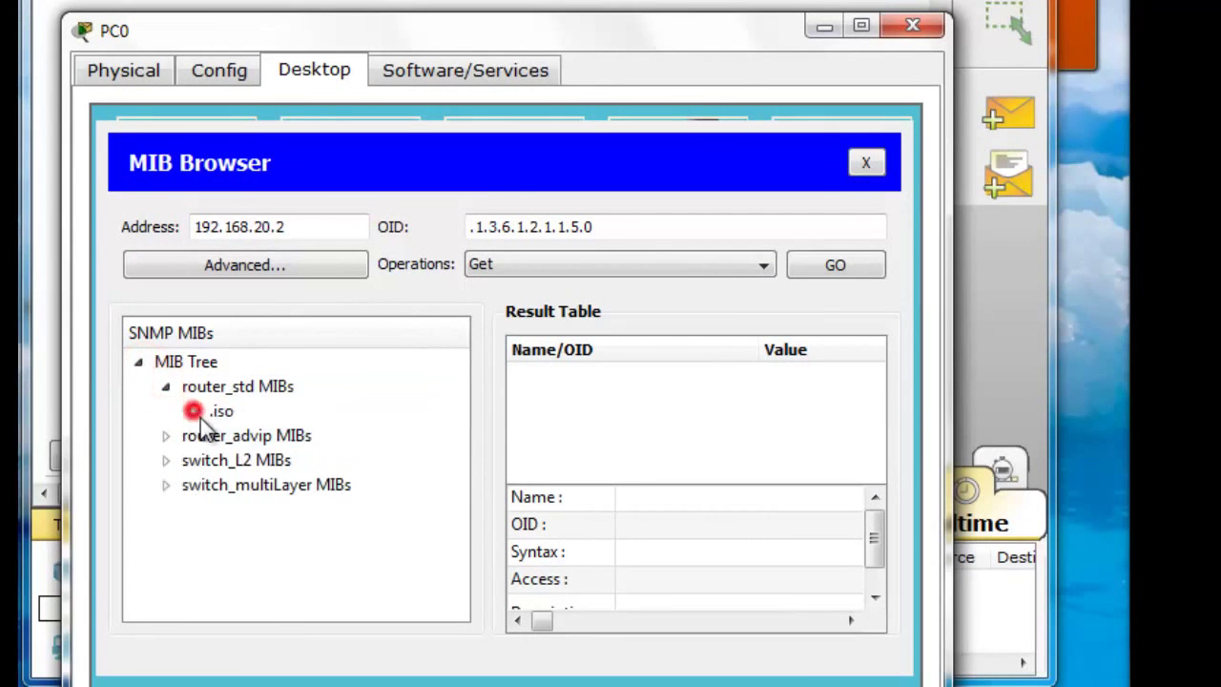
pyautogui.click(220, 436)
pyautogui.click(247, 460)
pyautogui.click(275, 485)
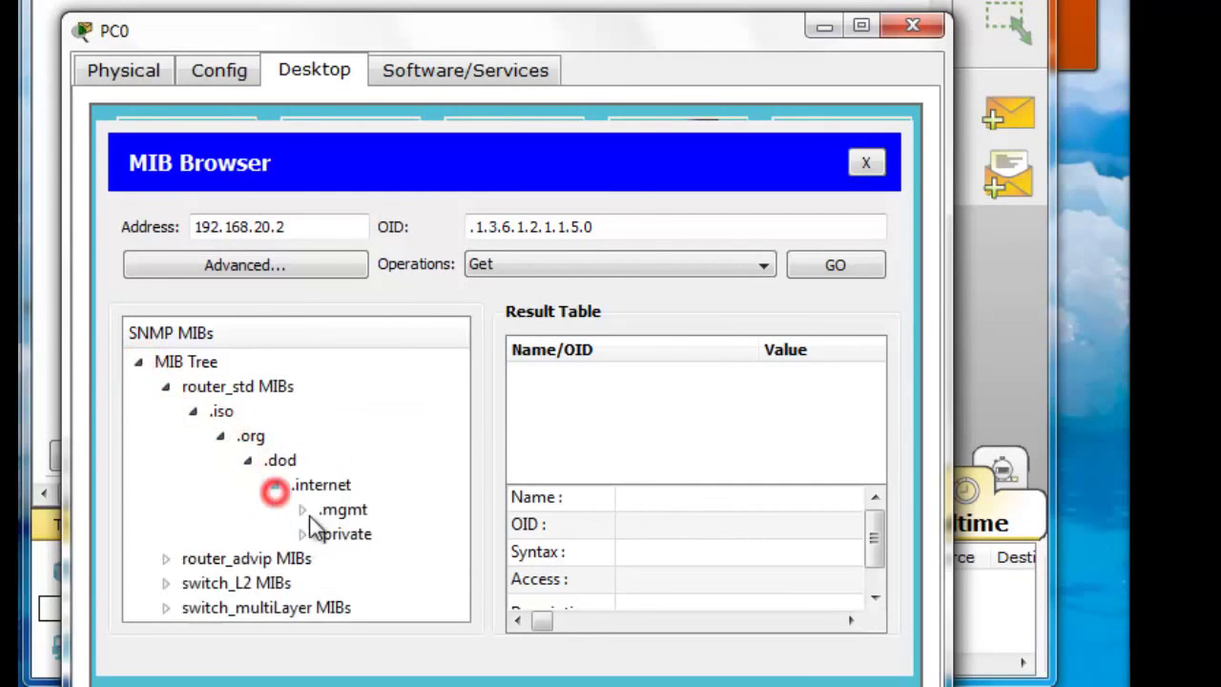
pyautogui.click(303, 509)
pyautogui.click(329, 534)
pyautogui.click(357, 559)
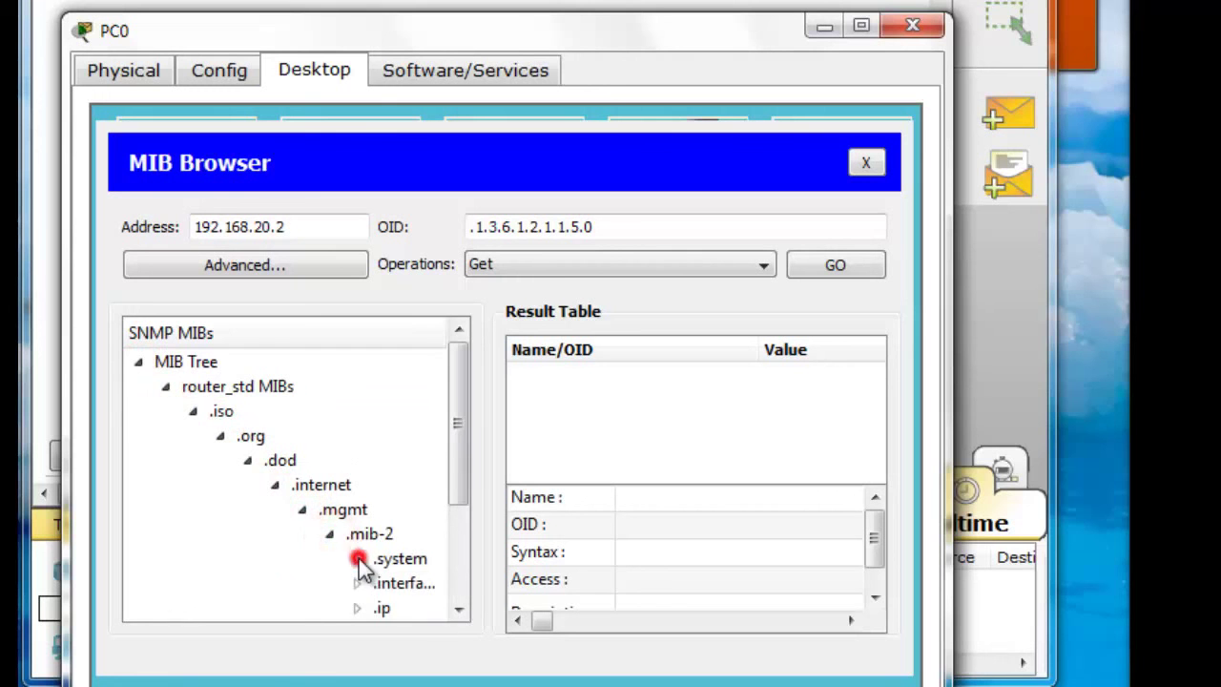
# Select .sysName under .system and run a Get operation on it for 192.168.20.2
pyautogui.click(457, 434)
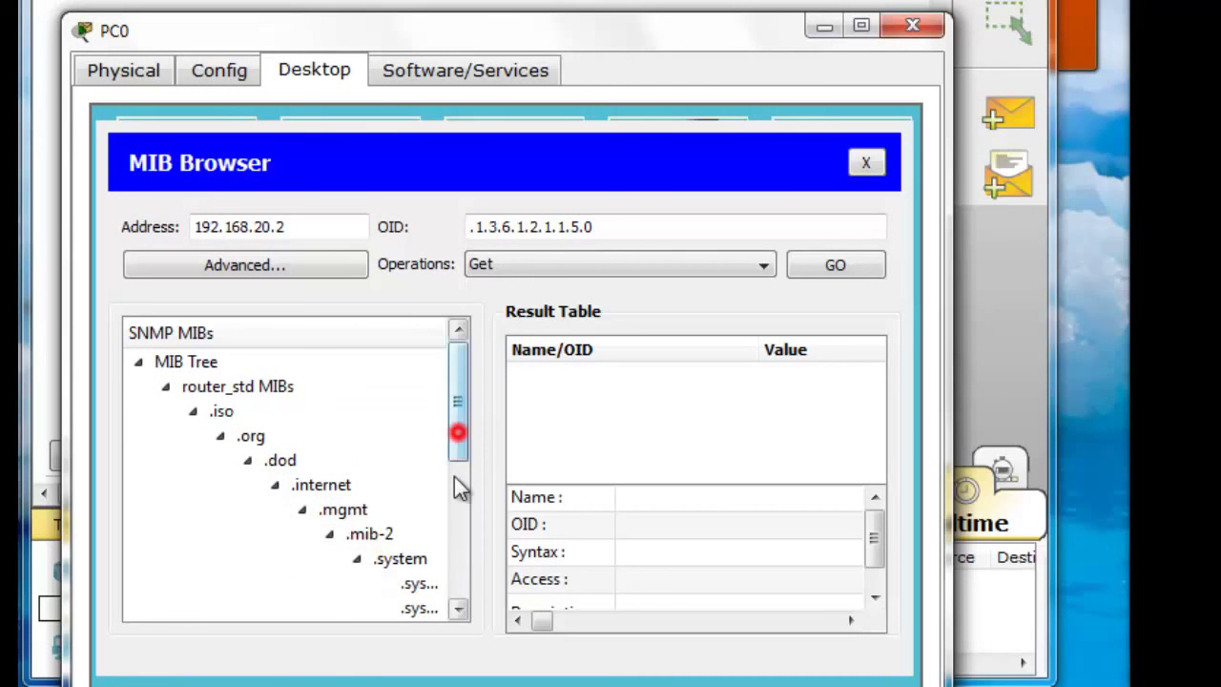
pyautogui.moveTo(458, 486); pyautogui.dragTo(553, 491)
pyautogui.click(437, 536)
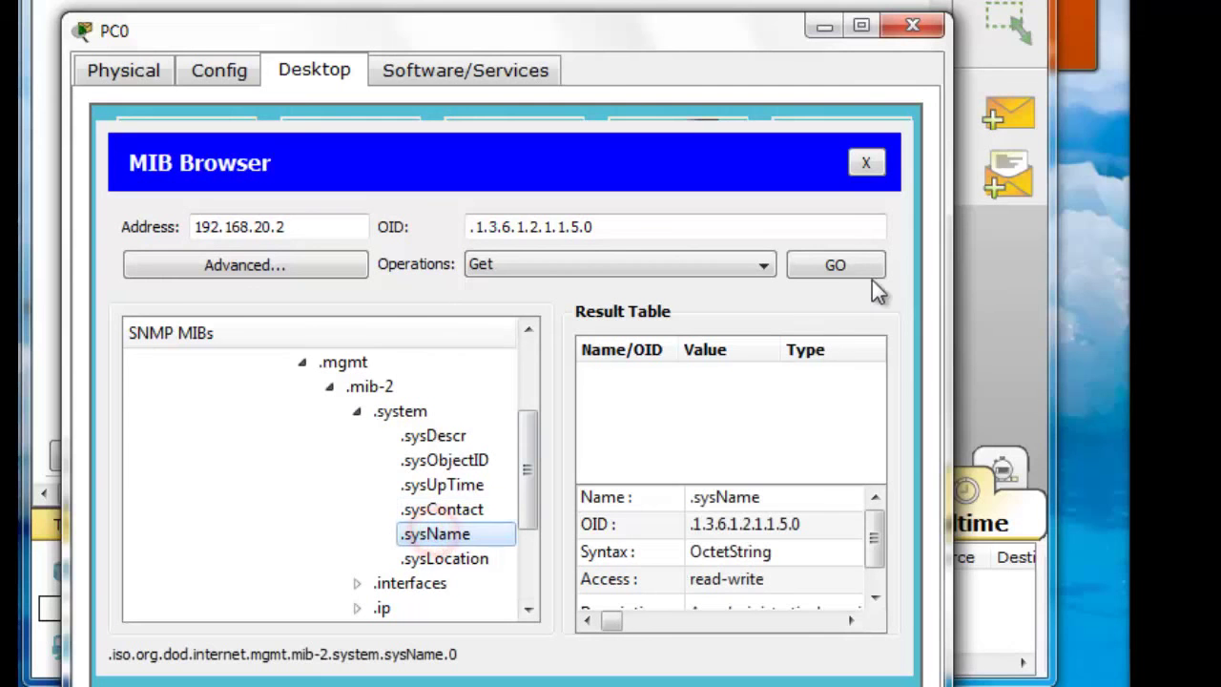
pyautogui.click(839, 264)
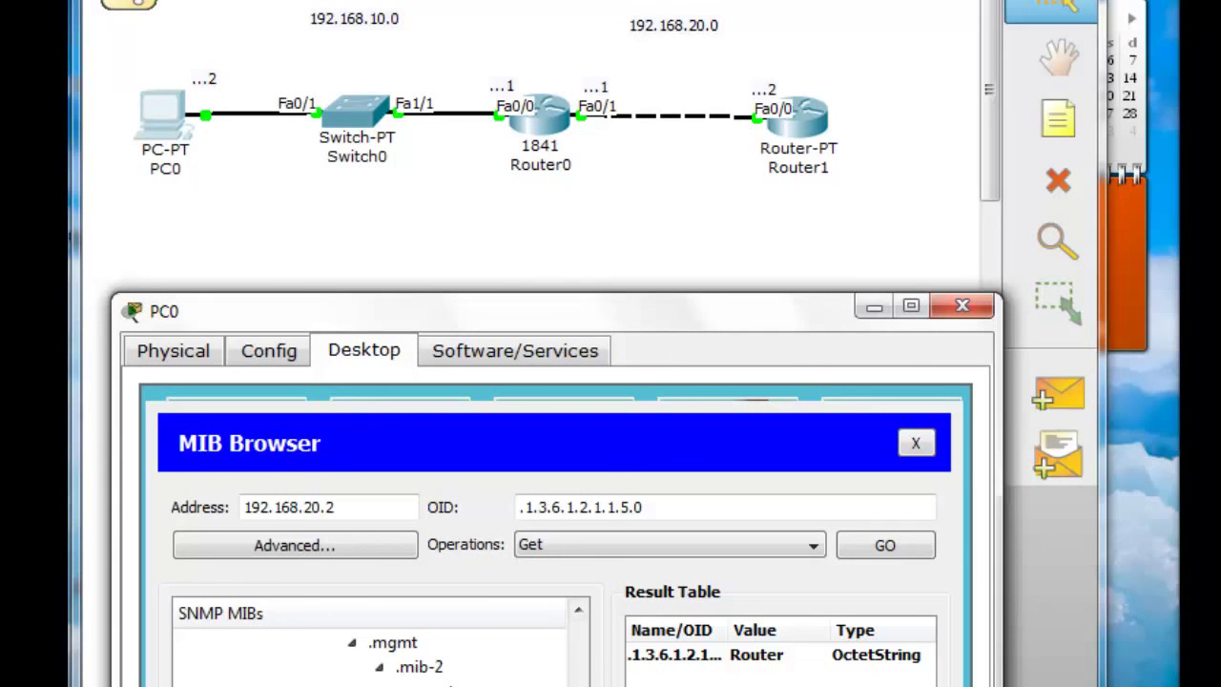
# Set the sysName value to RouterB with data type OctetString, and run the Set operation on 192.168.20.2
pyautogui.click(762, 658)
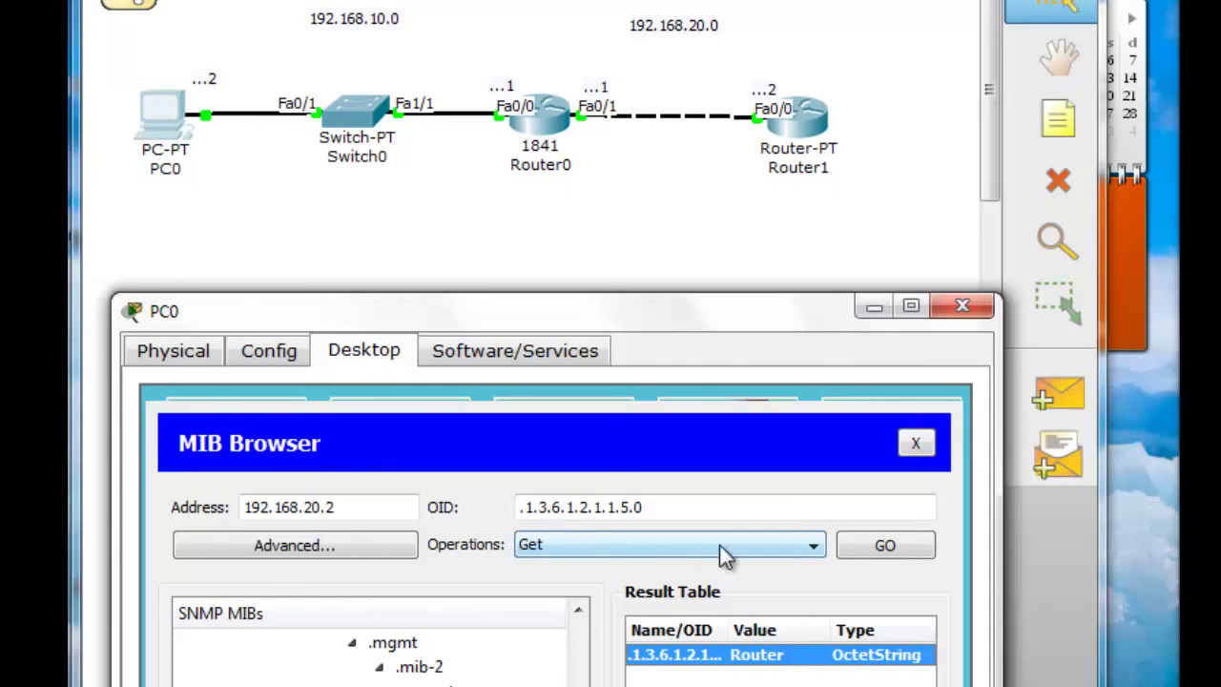
pyautogui.click(816, 553)
pyautogui.click(714, 607)
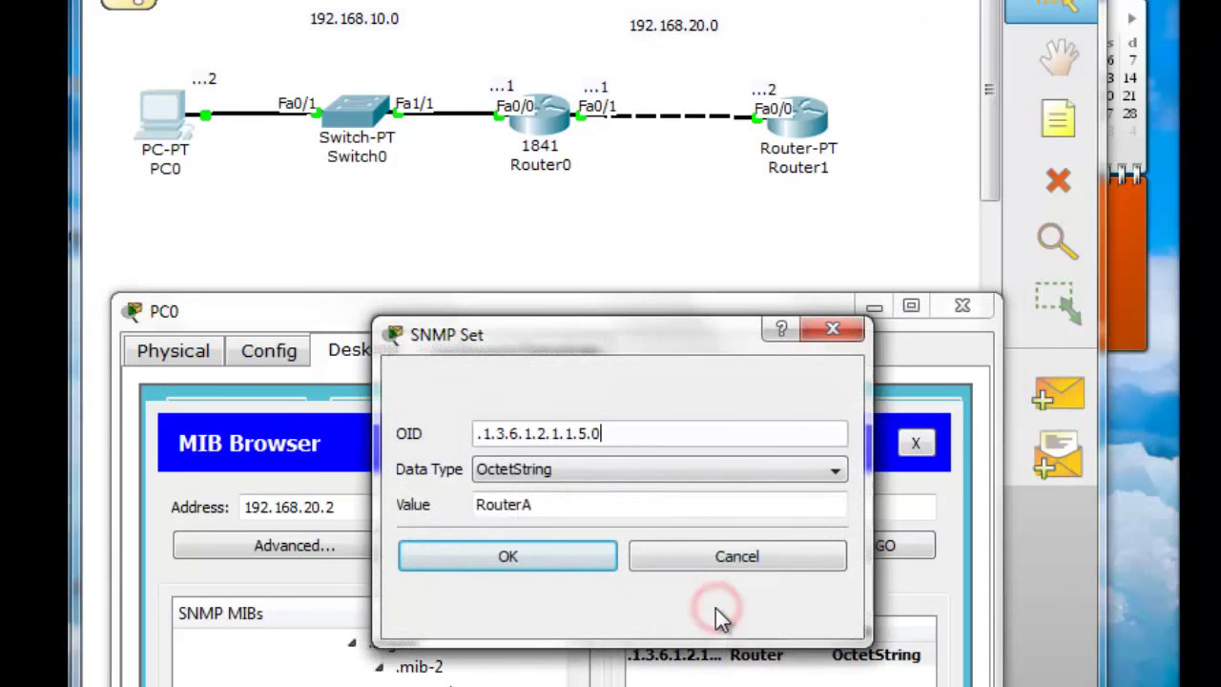
pyautogui.moveTo(638, 340); pyautogui.dragTo(689, 353)
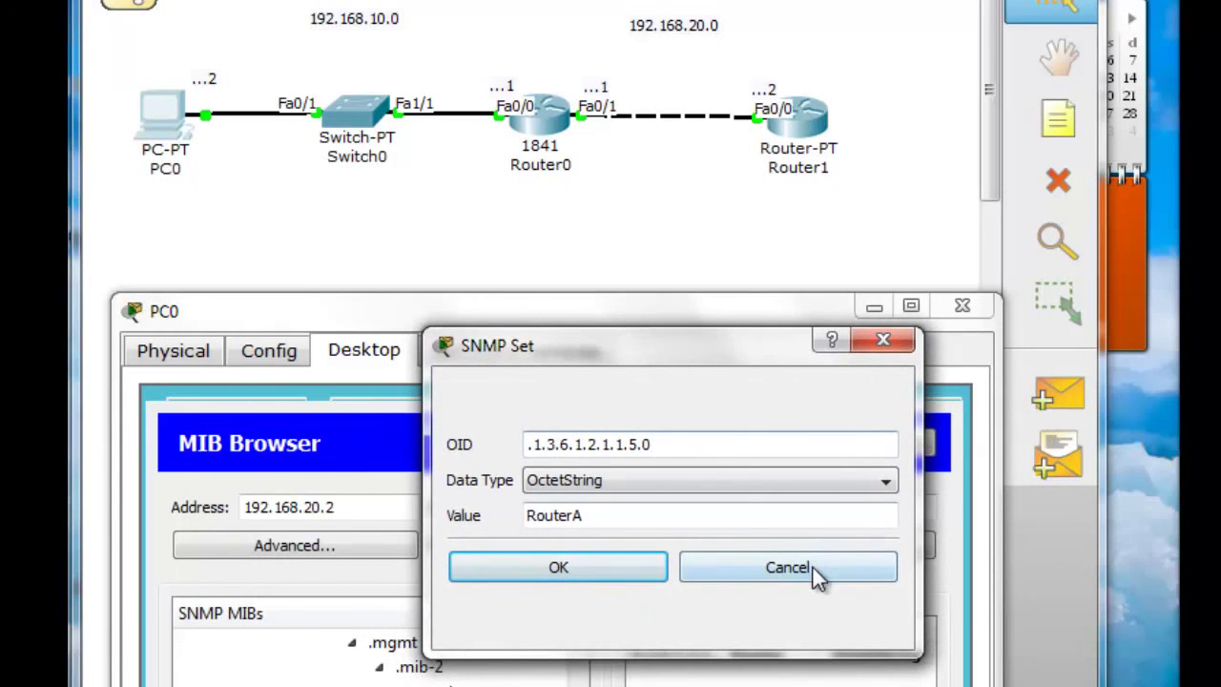
pyautogui.click(645, 511)
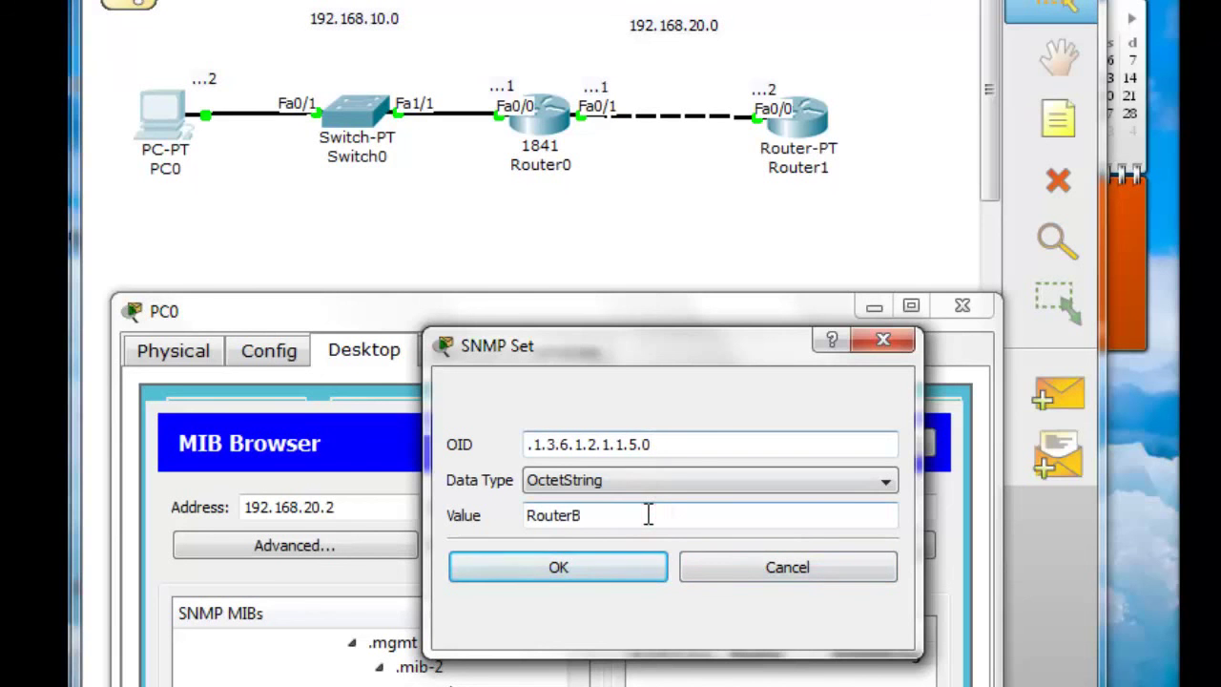
pyautogui.write('B')
pyautogui.click(596, 568)
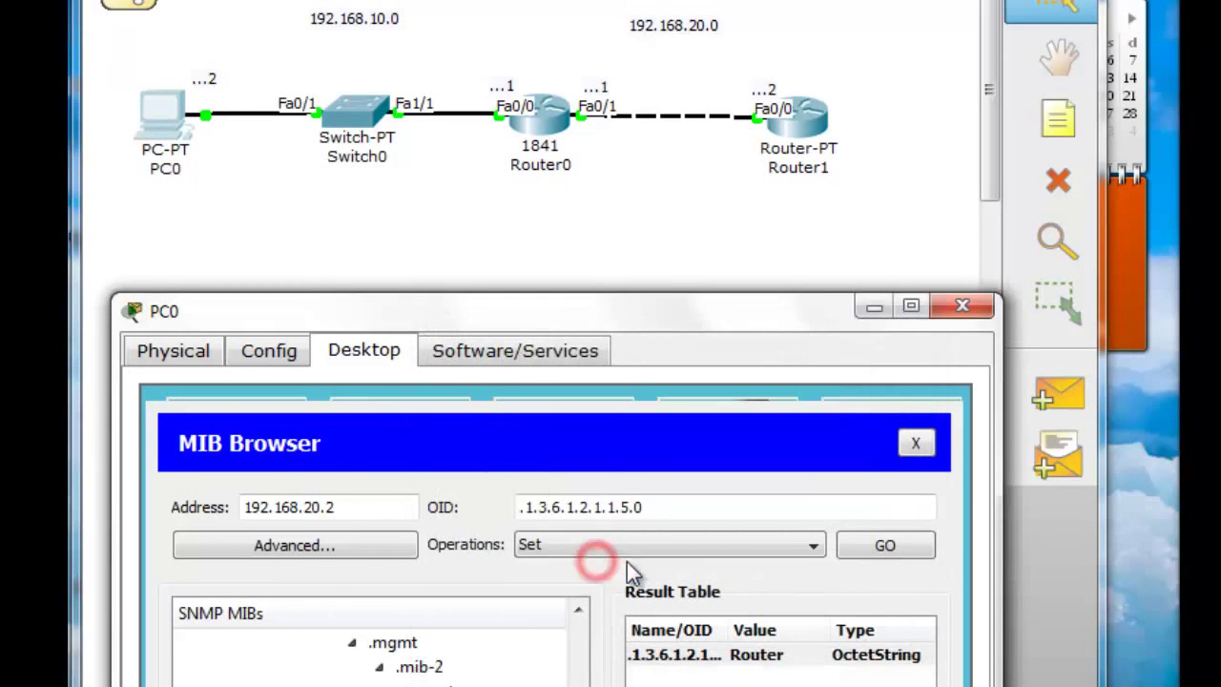
pyautogui.click(885, 545)
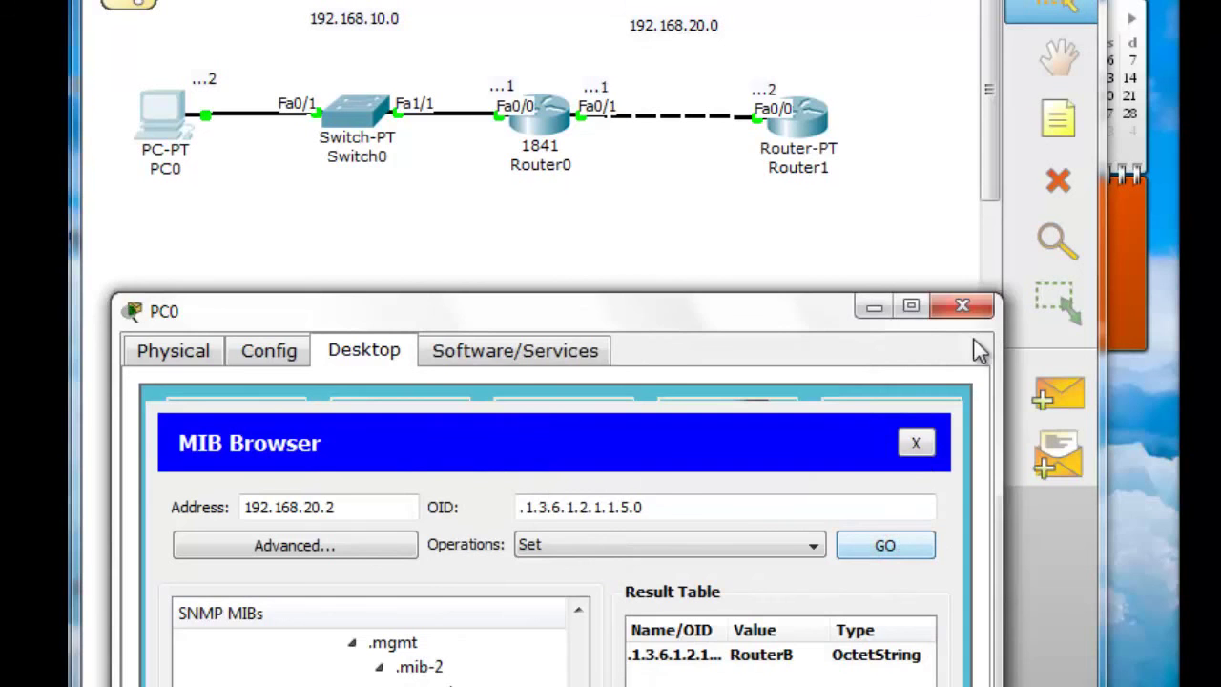
# Close the PC0 window, check the hostname in Router1's global settings, and close the router window
pyautogui.click(971, 307)
pyautogui.click(808, 119)
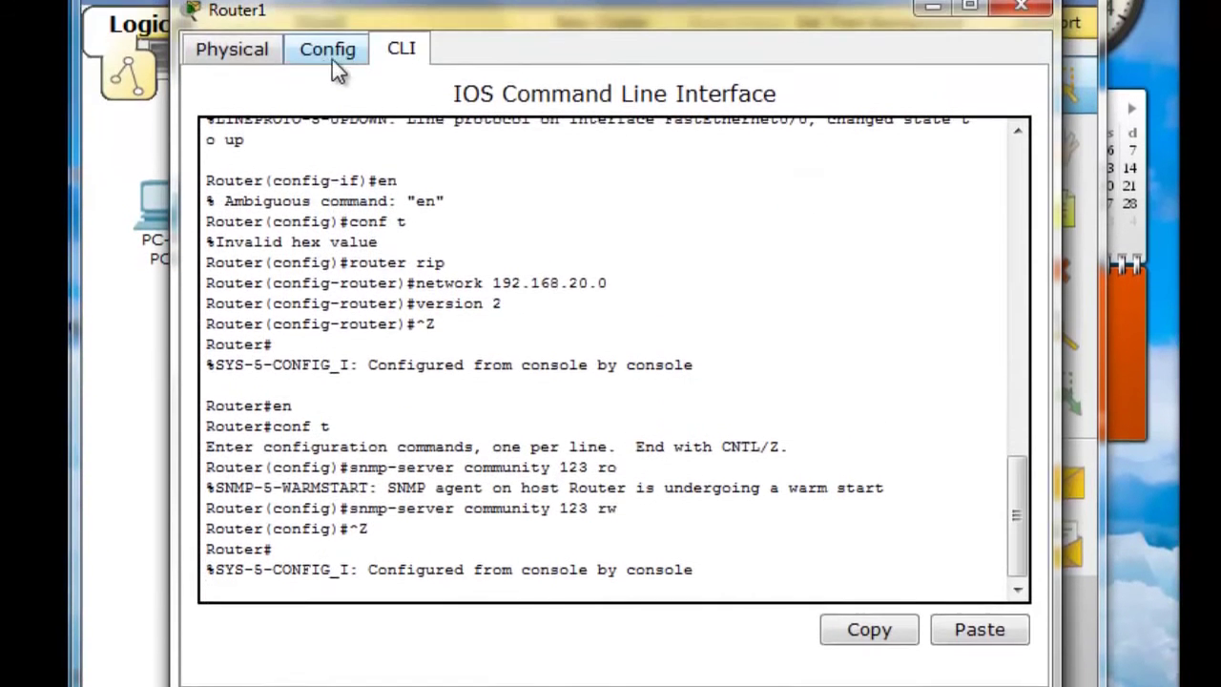
pyautogui.click(330, 59)
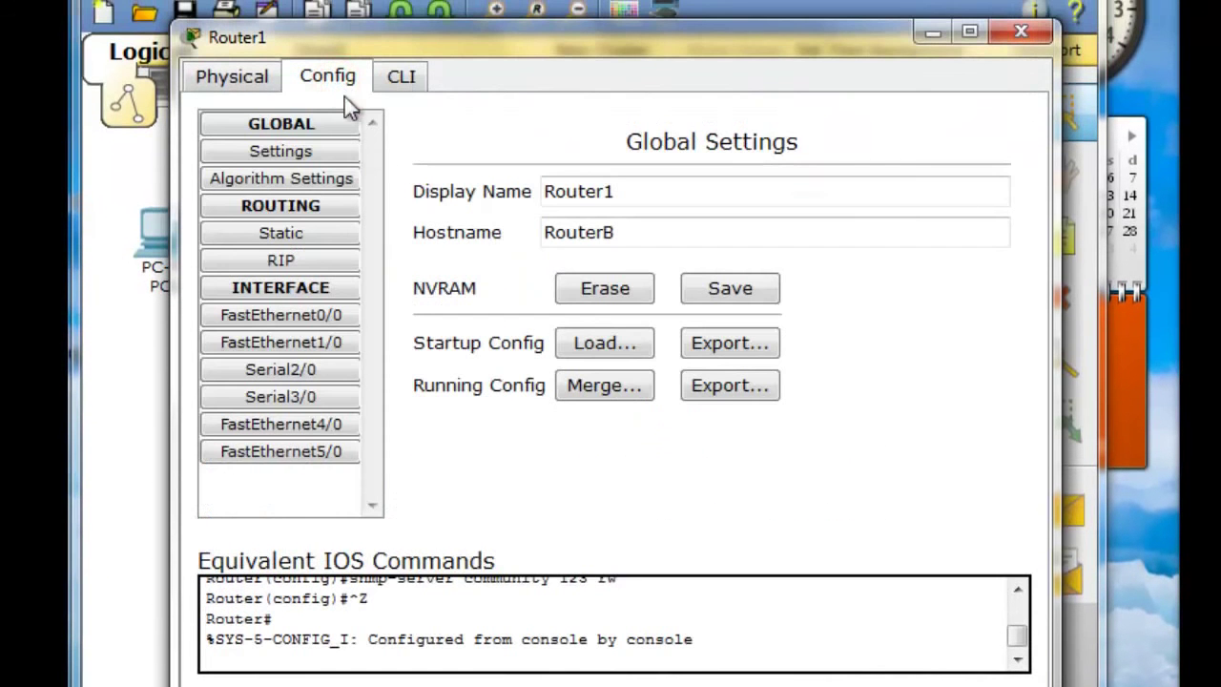
pyautogui.doubleClick(643, 234)
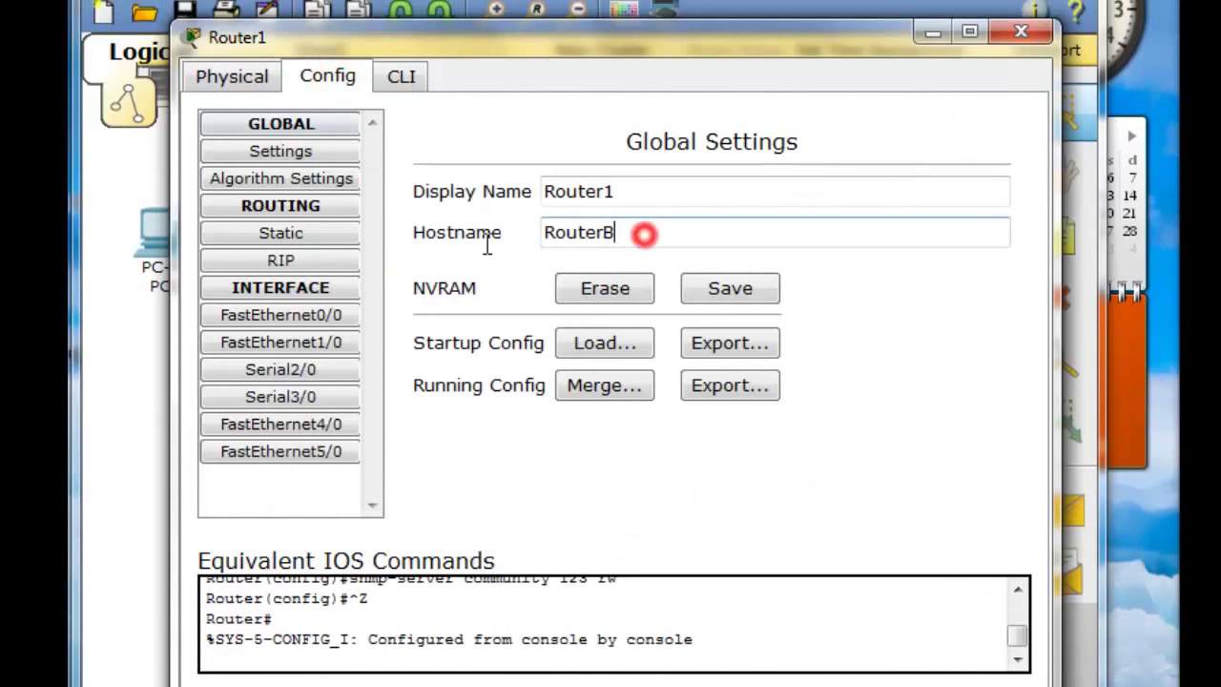
pyautogui.click(1023, 38)
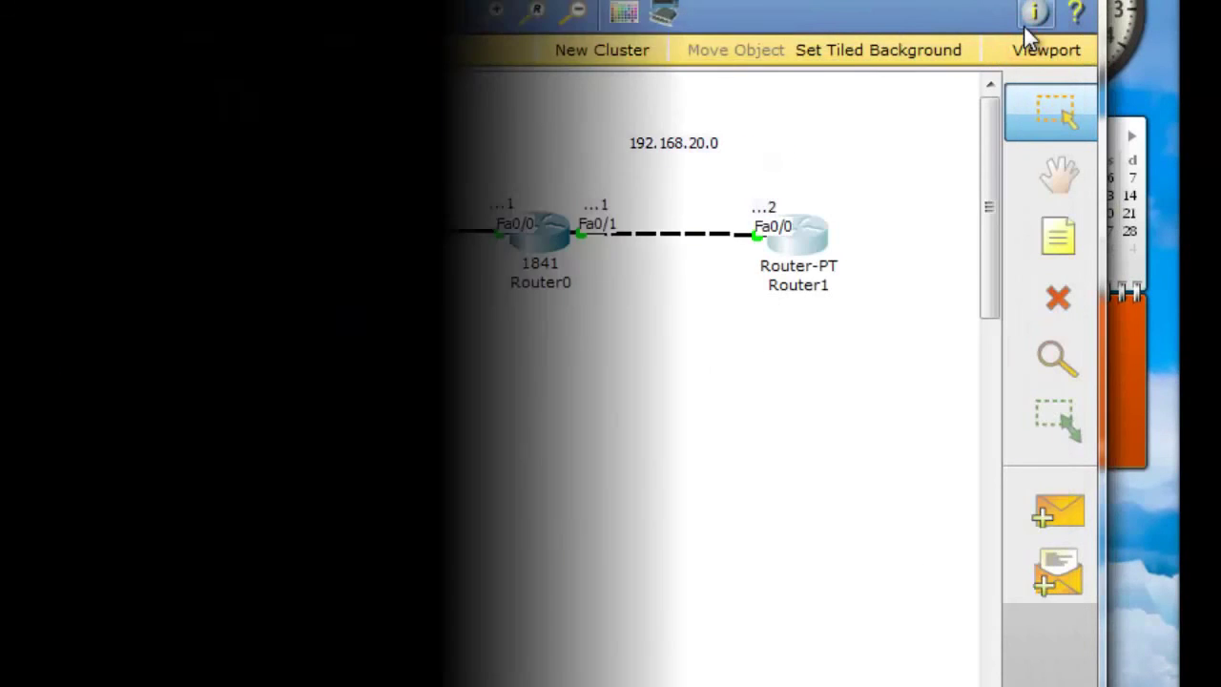